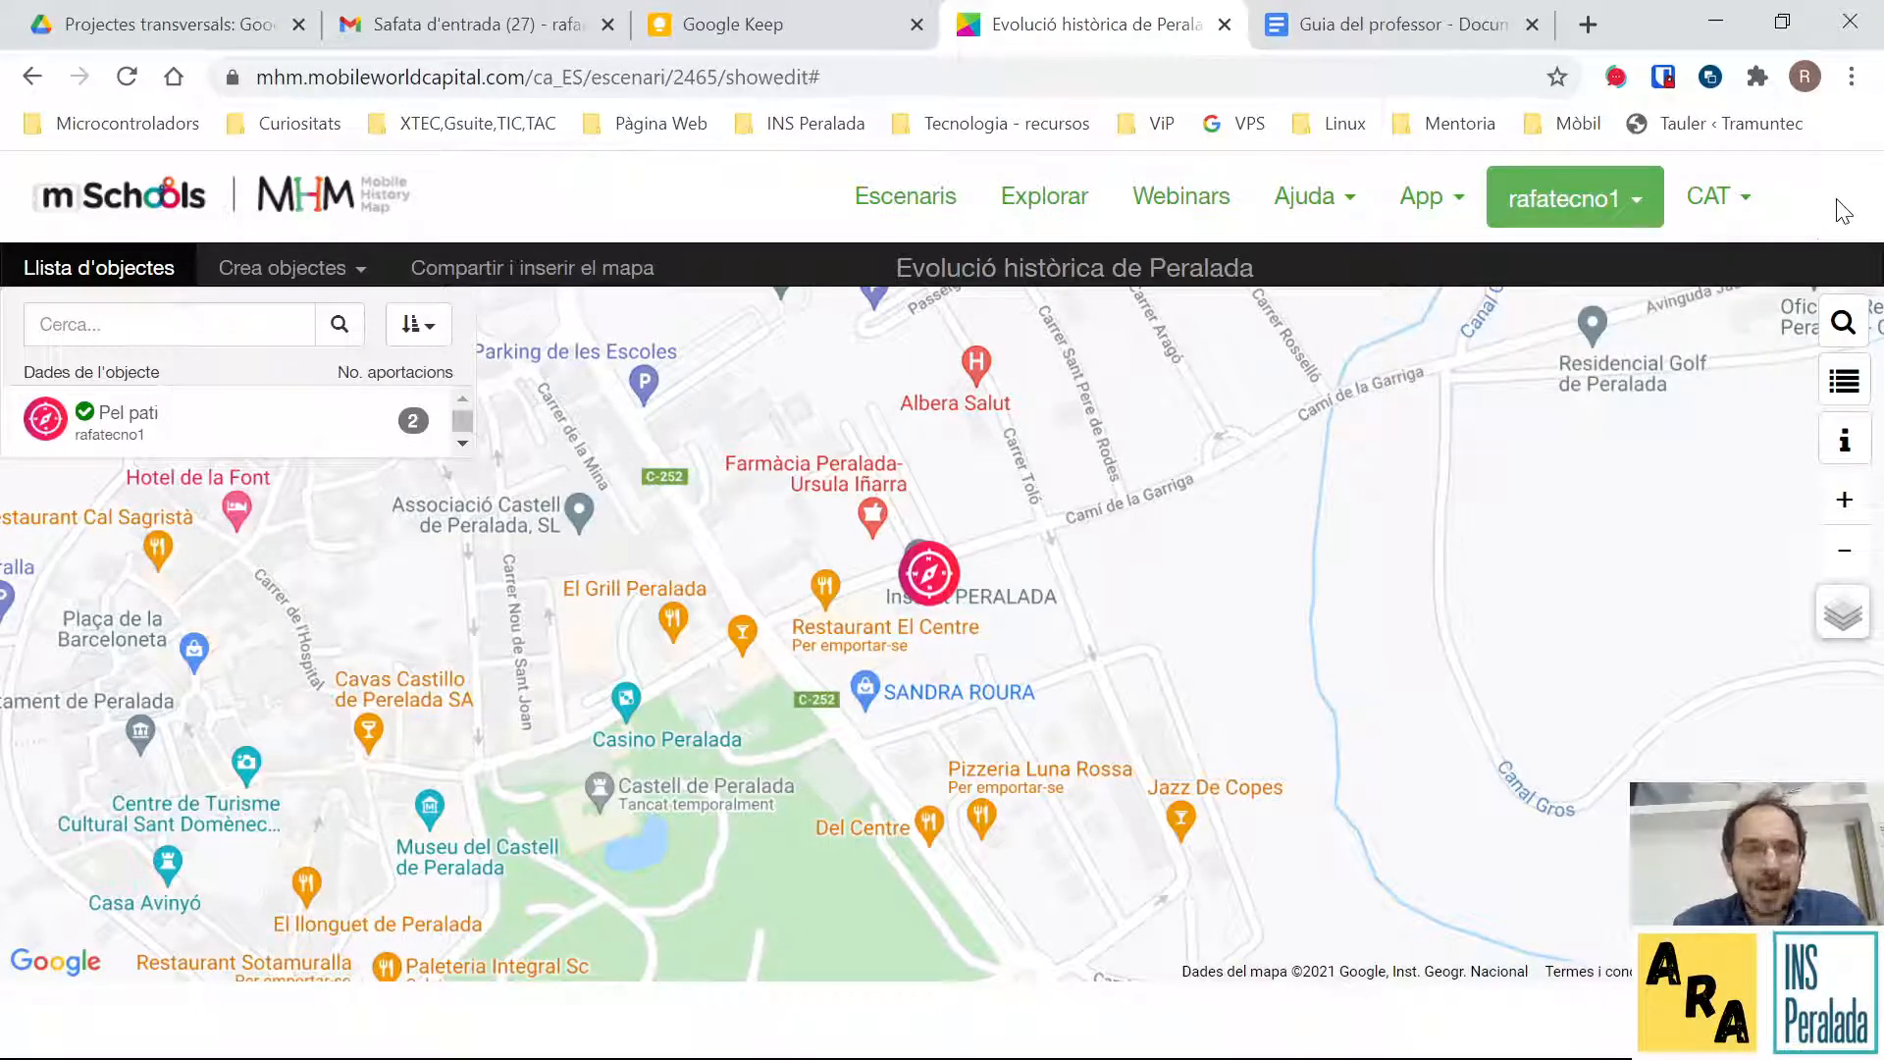
Open the "Evolució històrica de Peralada" scenario from my own scenarios and show its map around Institut Peralada without the information panel.
click(913, 191)
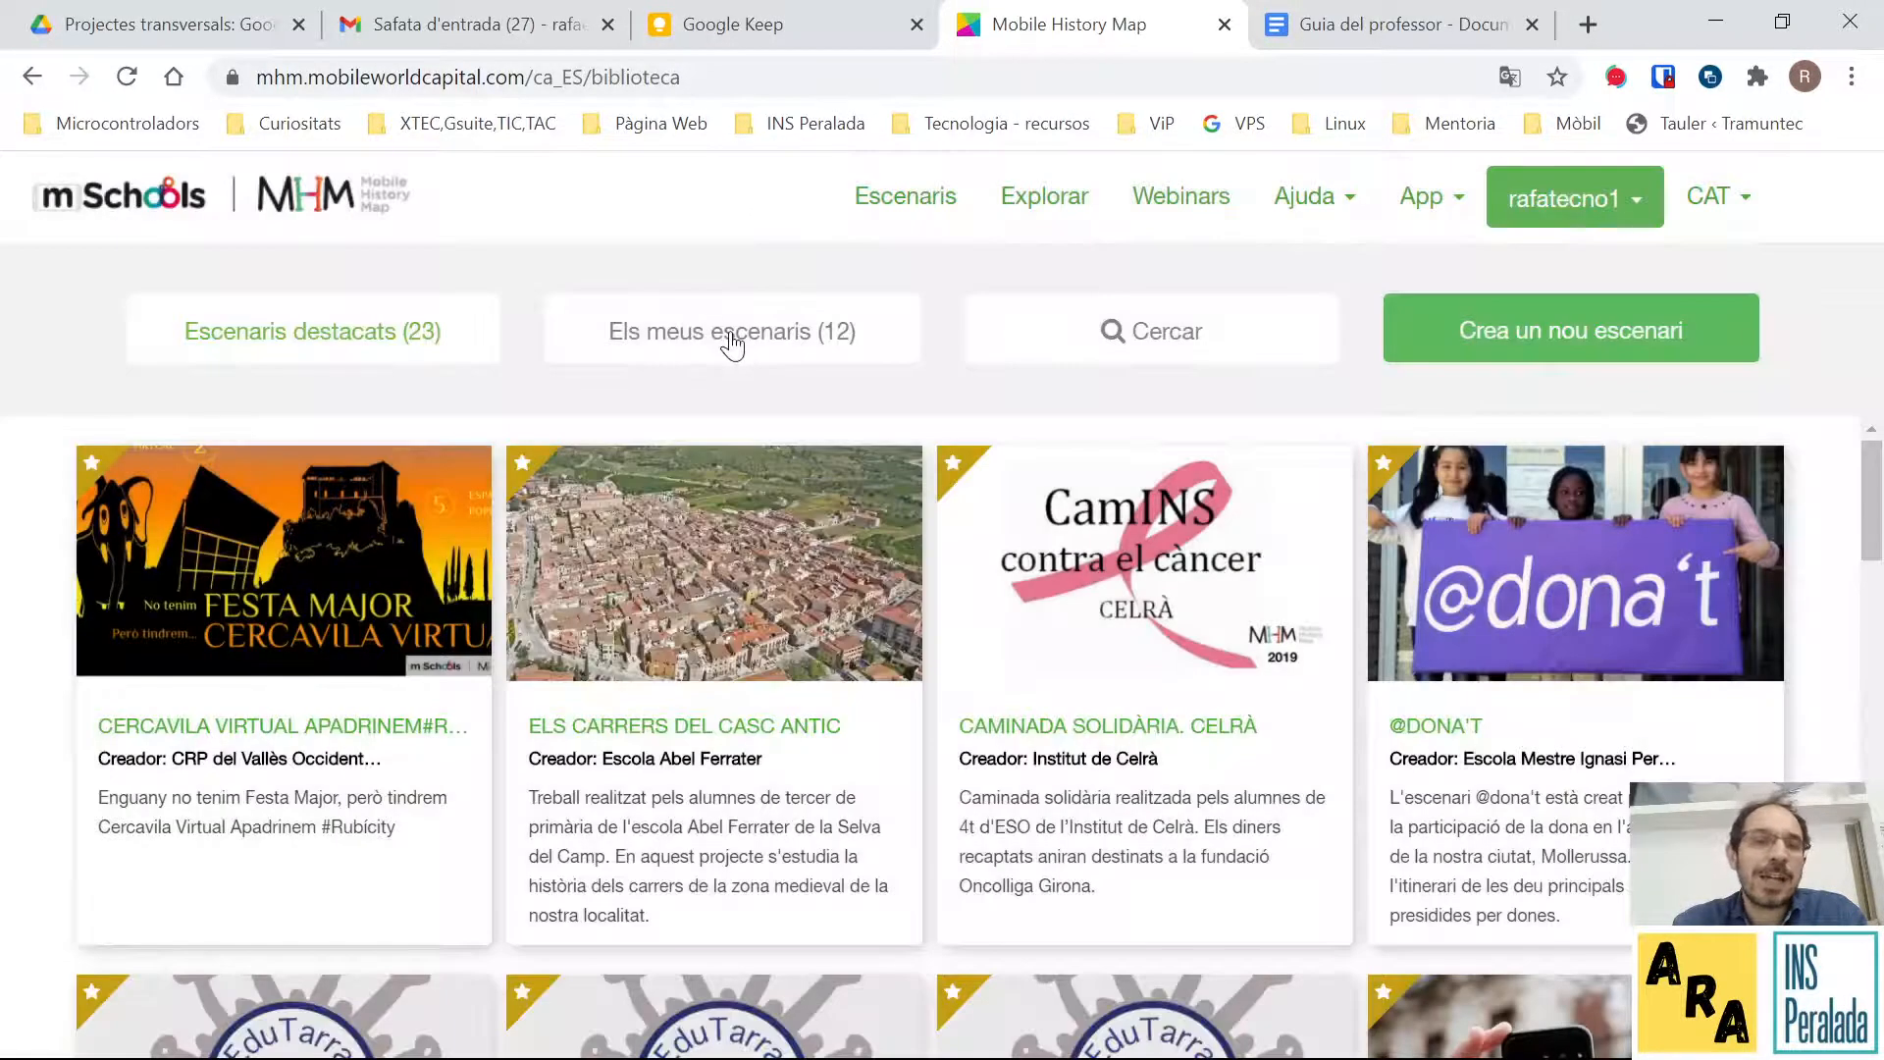
click(731, 339)
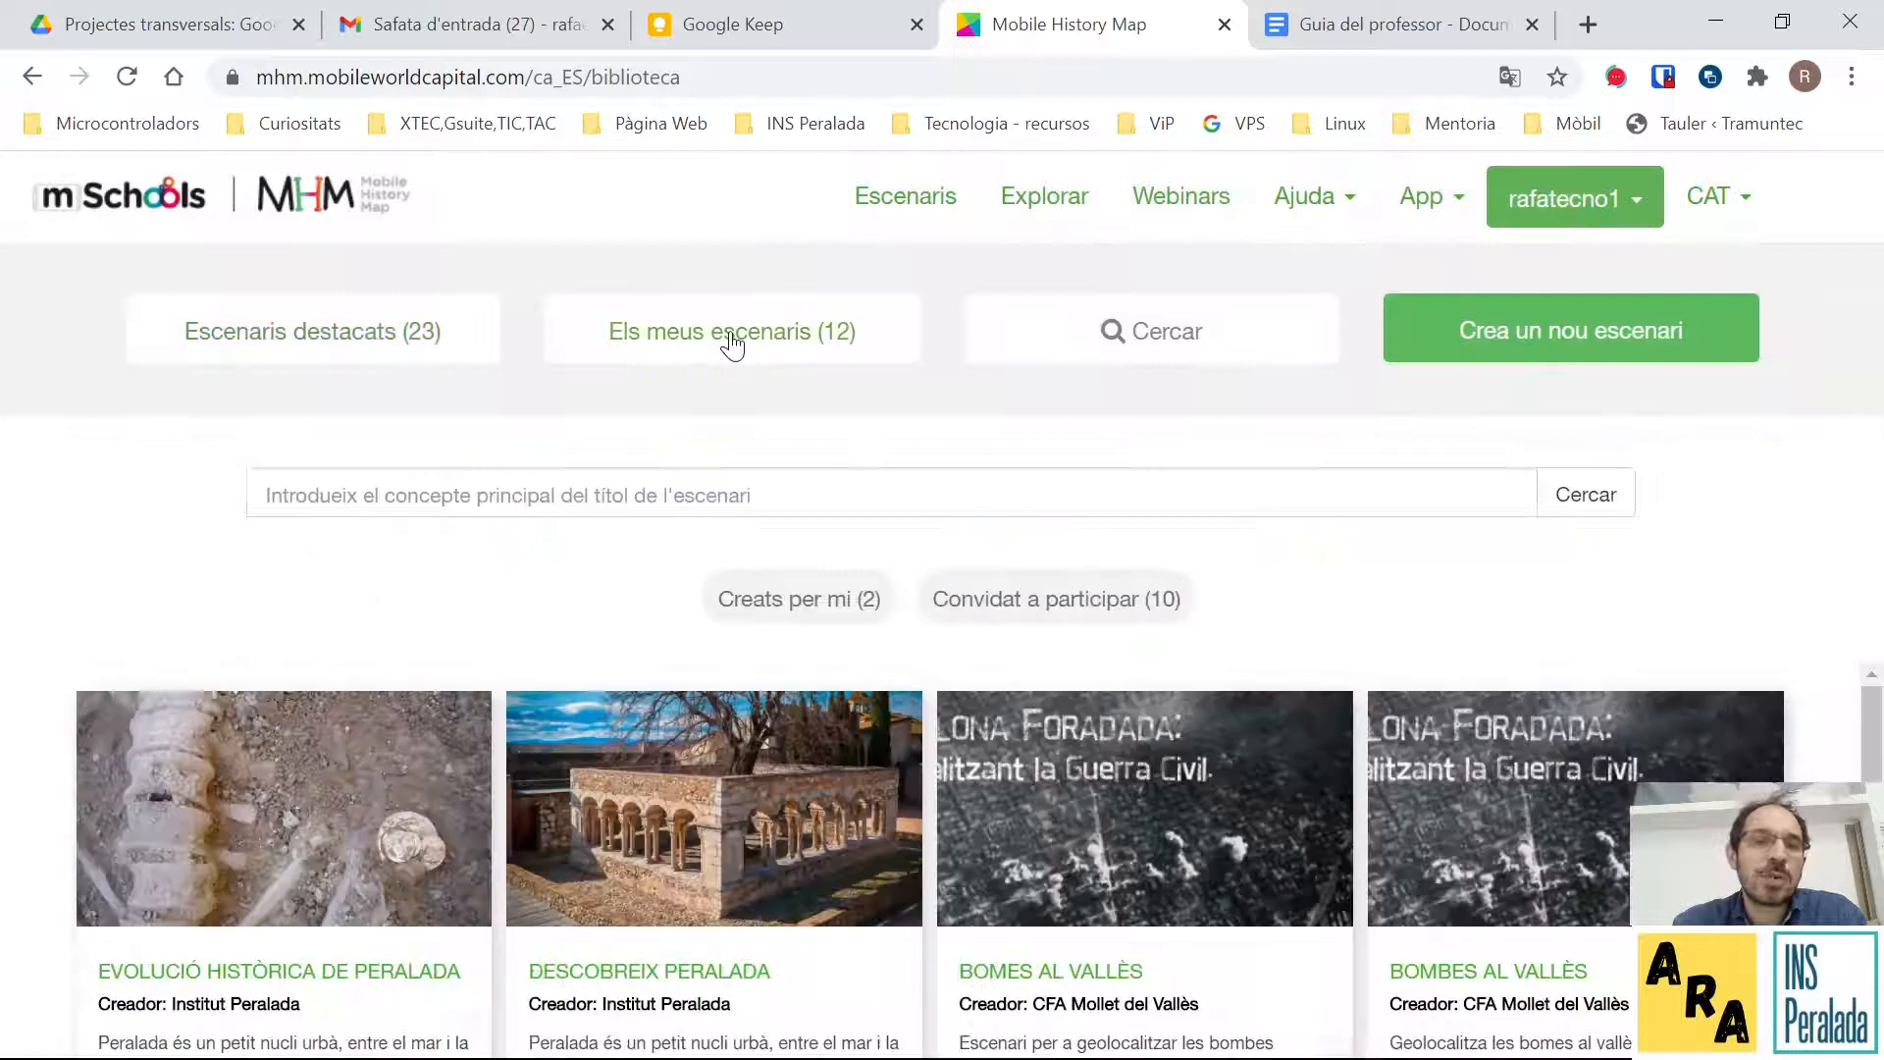
click(218, 976)
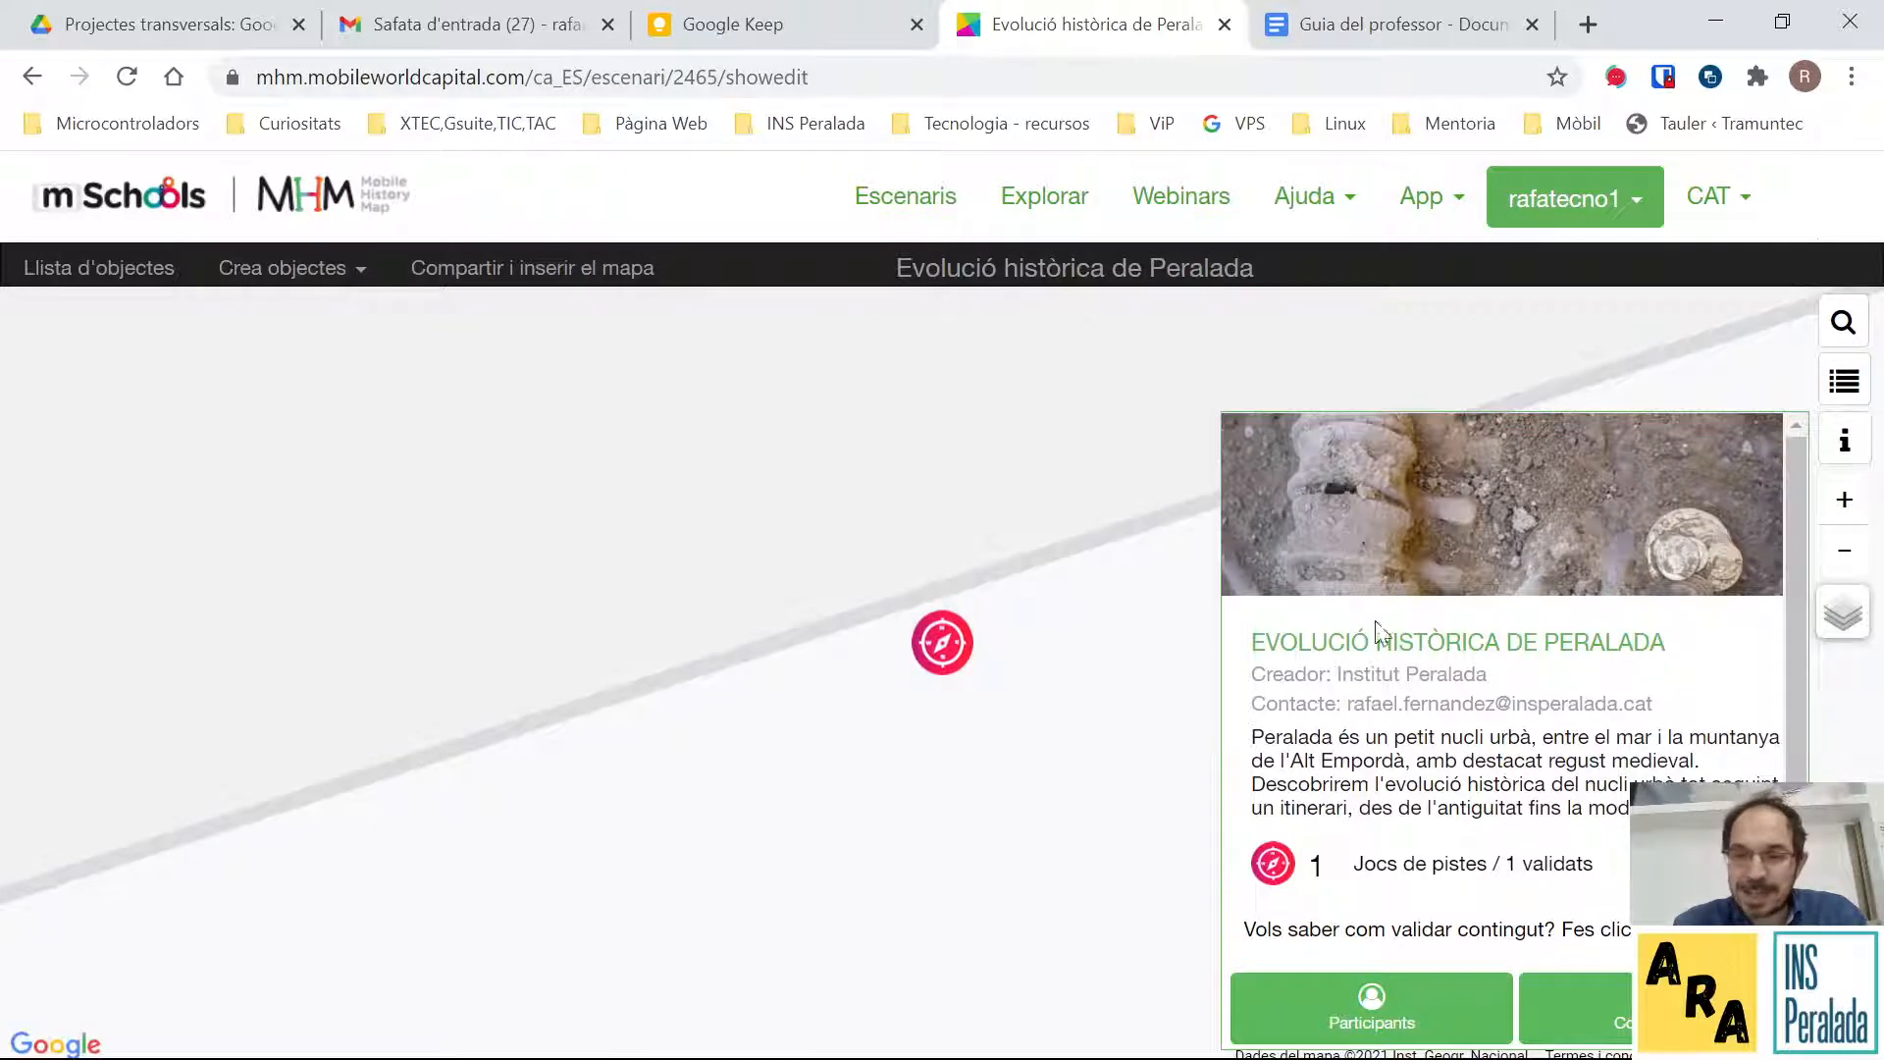
click(1854, 446)
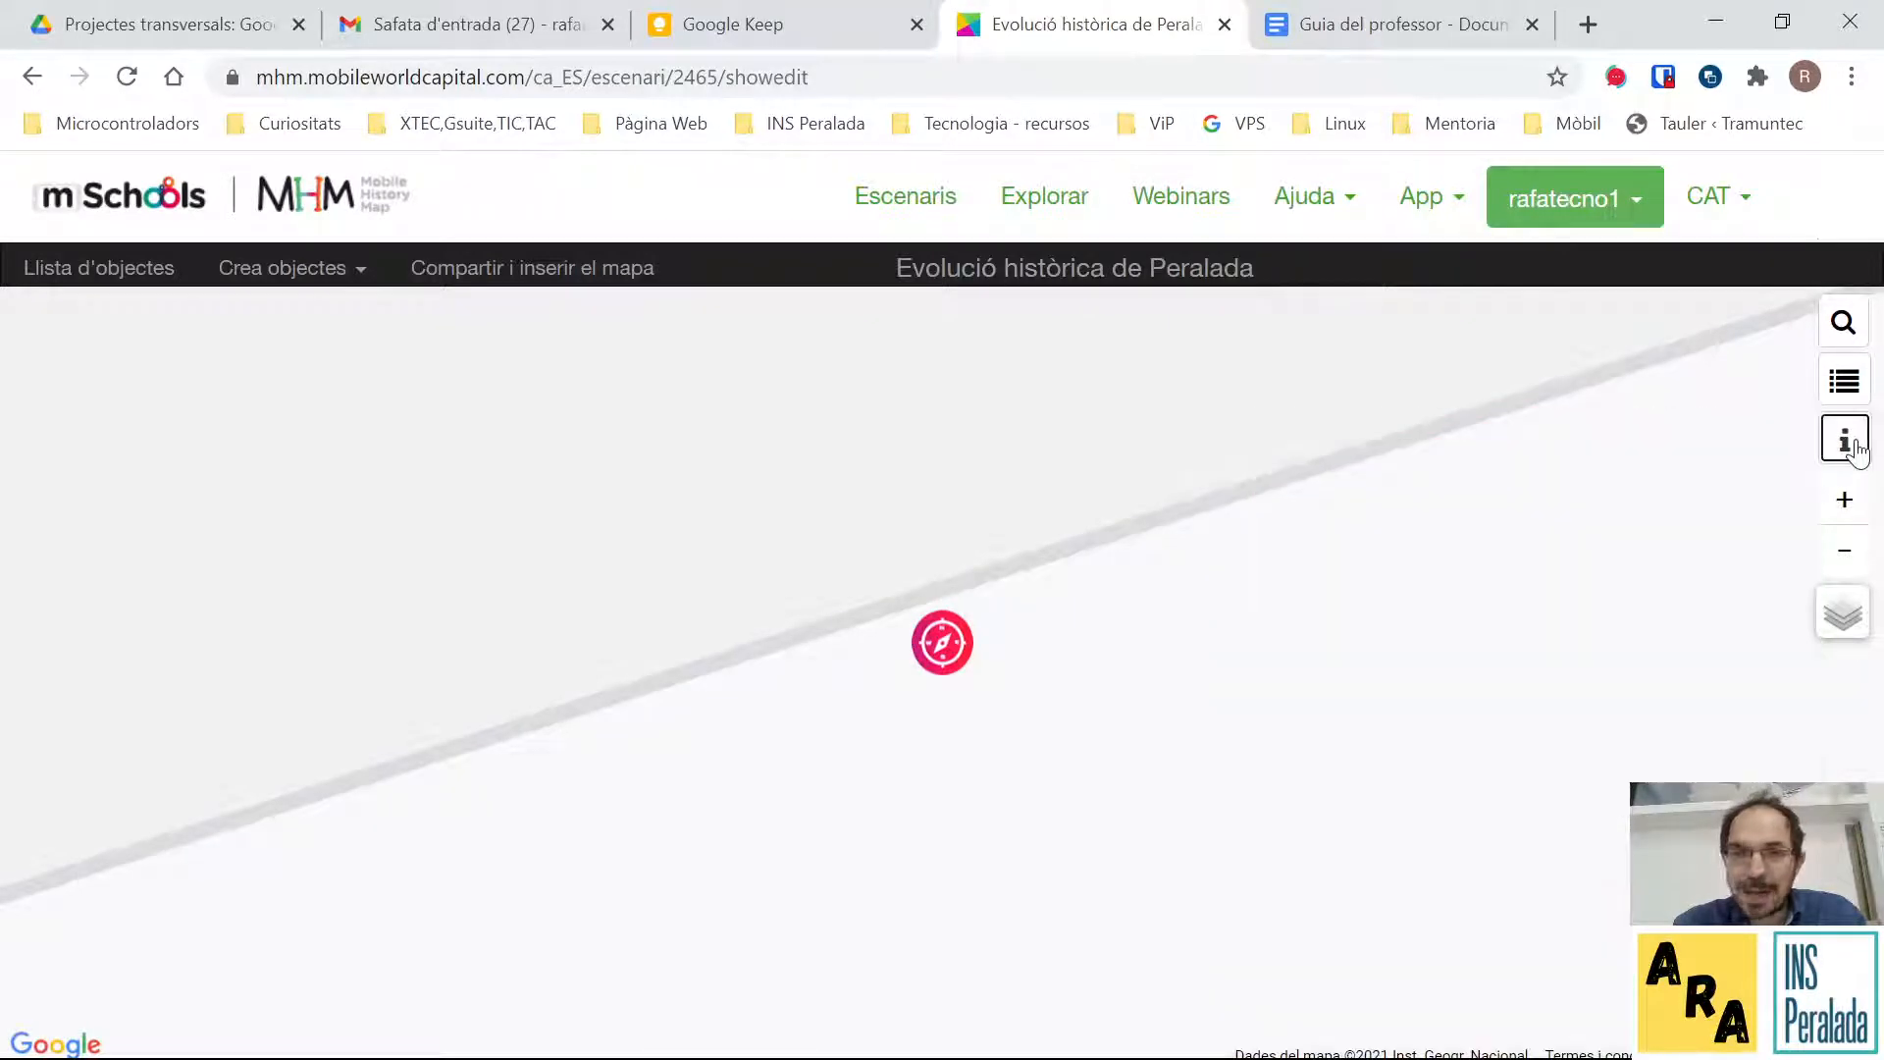
click(1003, 646)
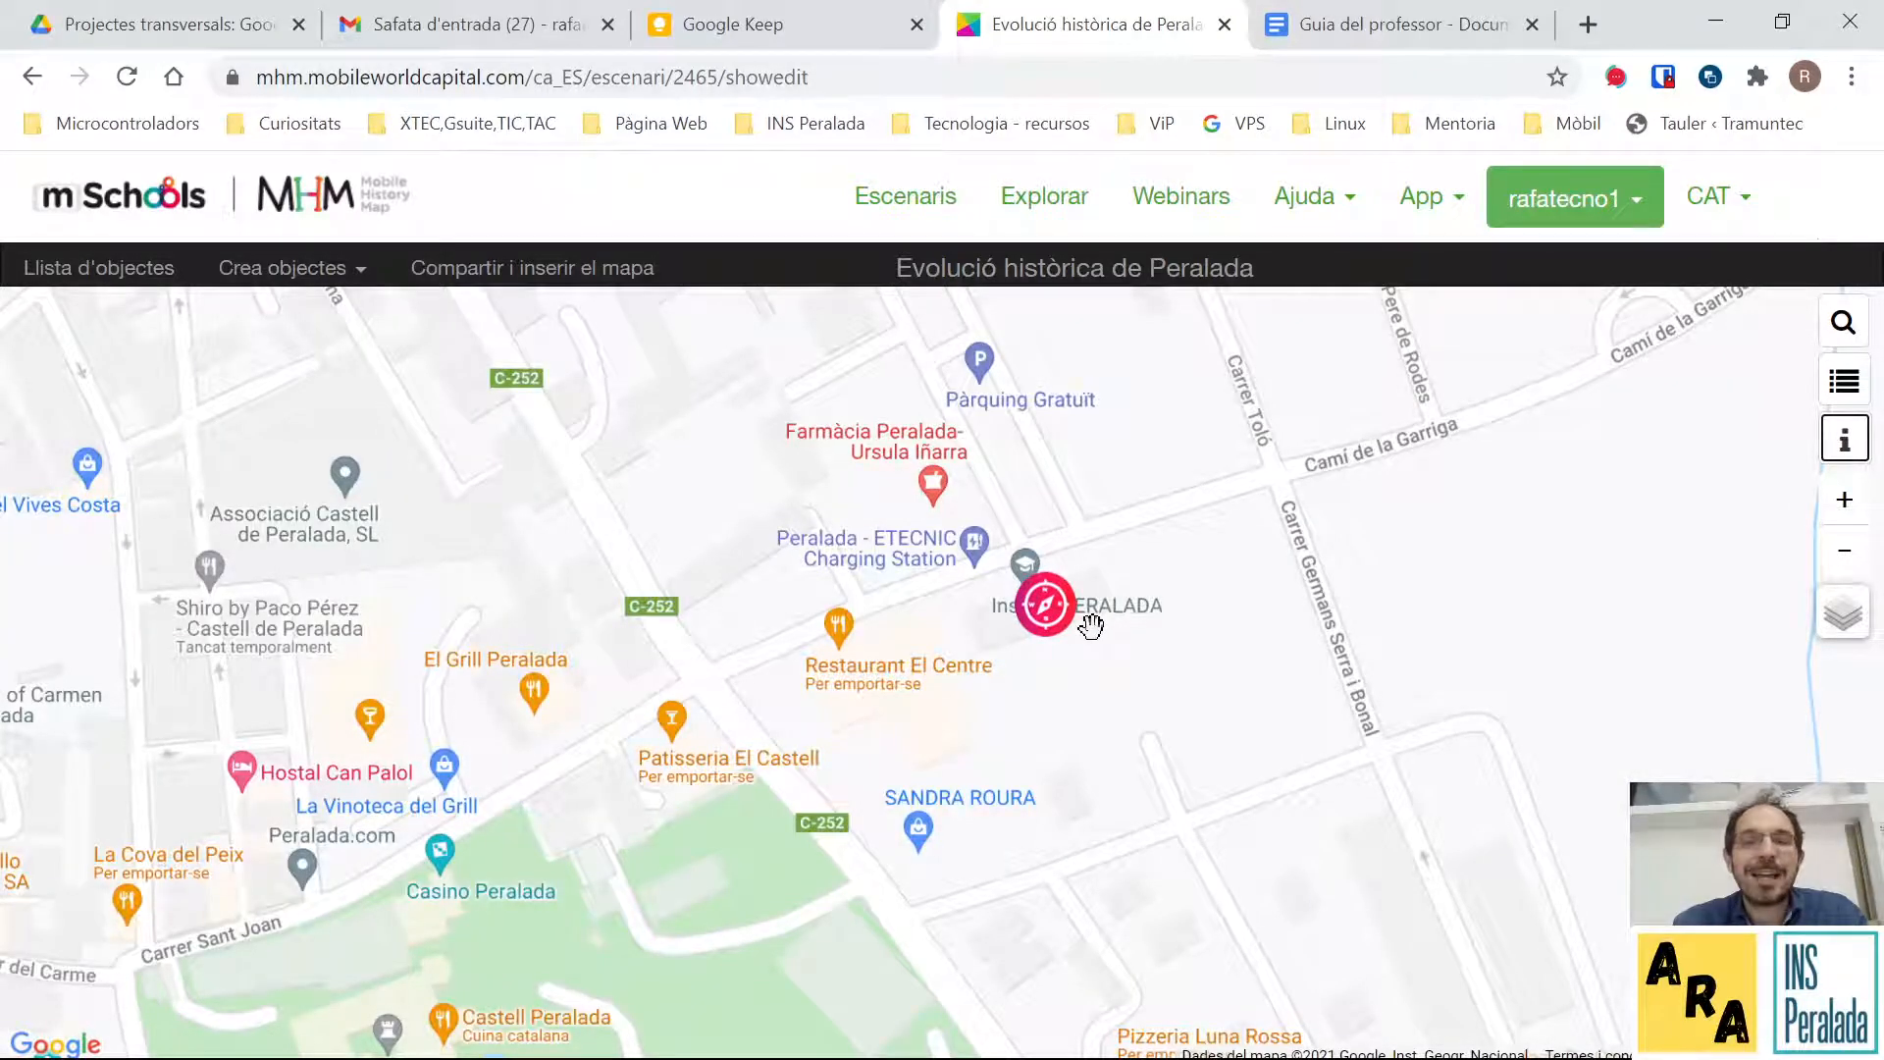
drag(1091, 625, 1057, 596)
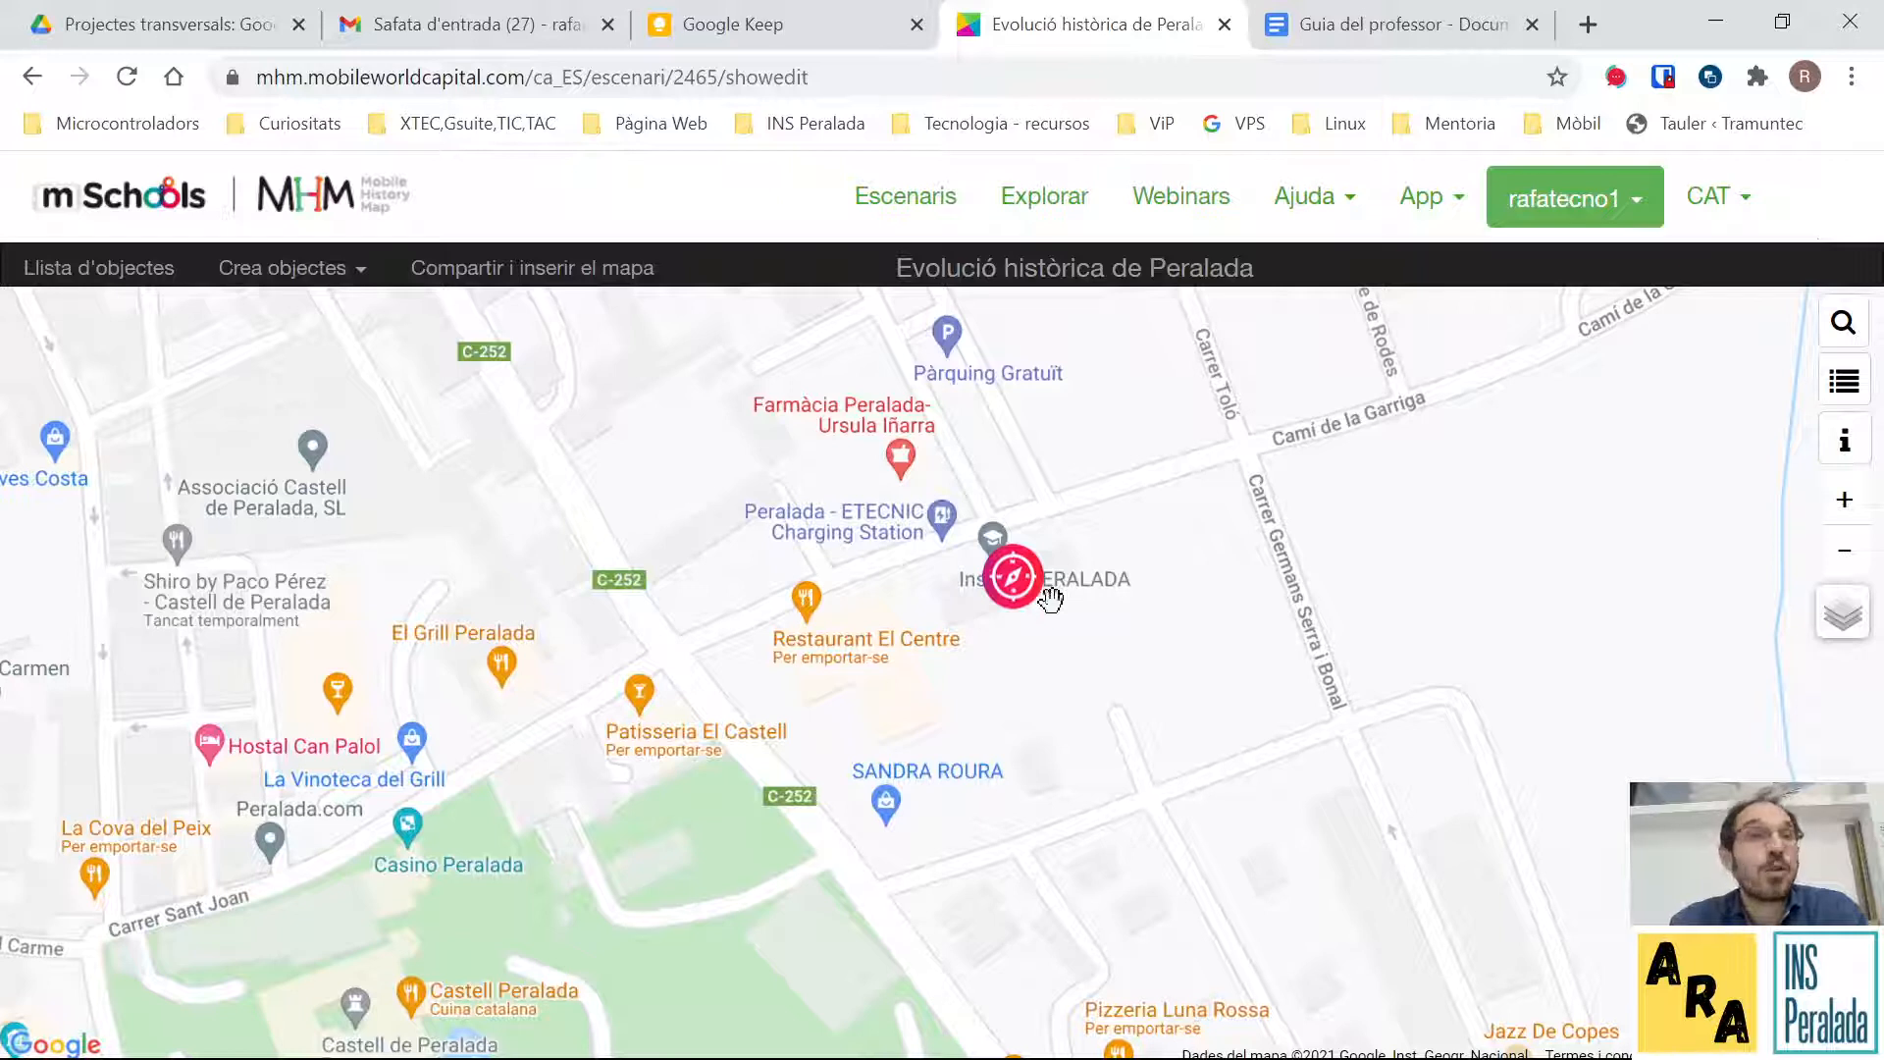
mouse_move(1042, 602)
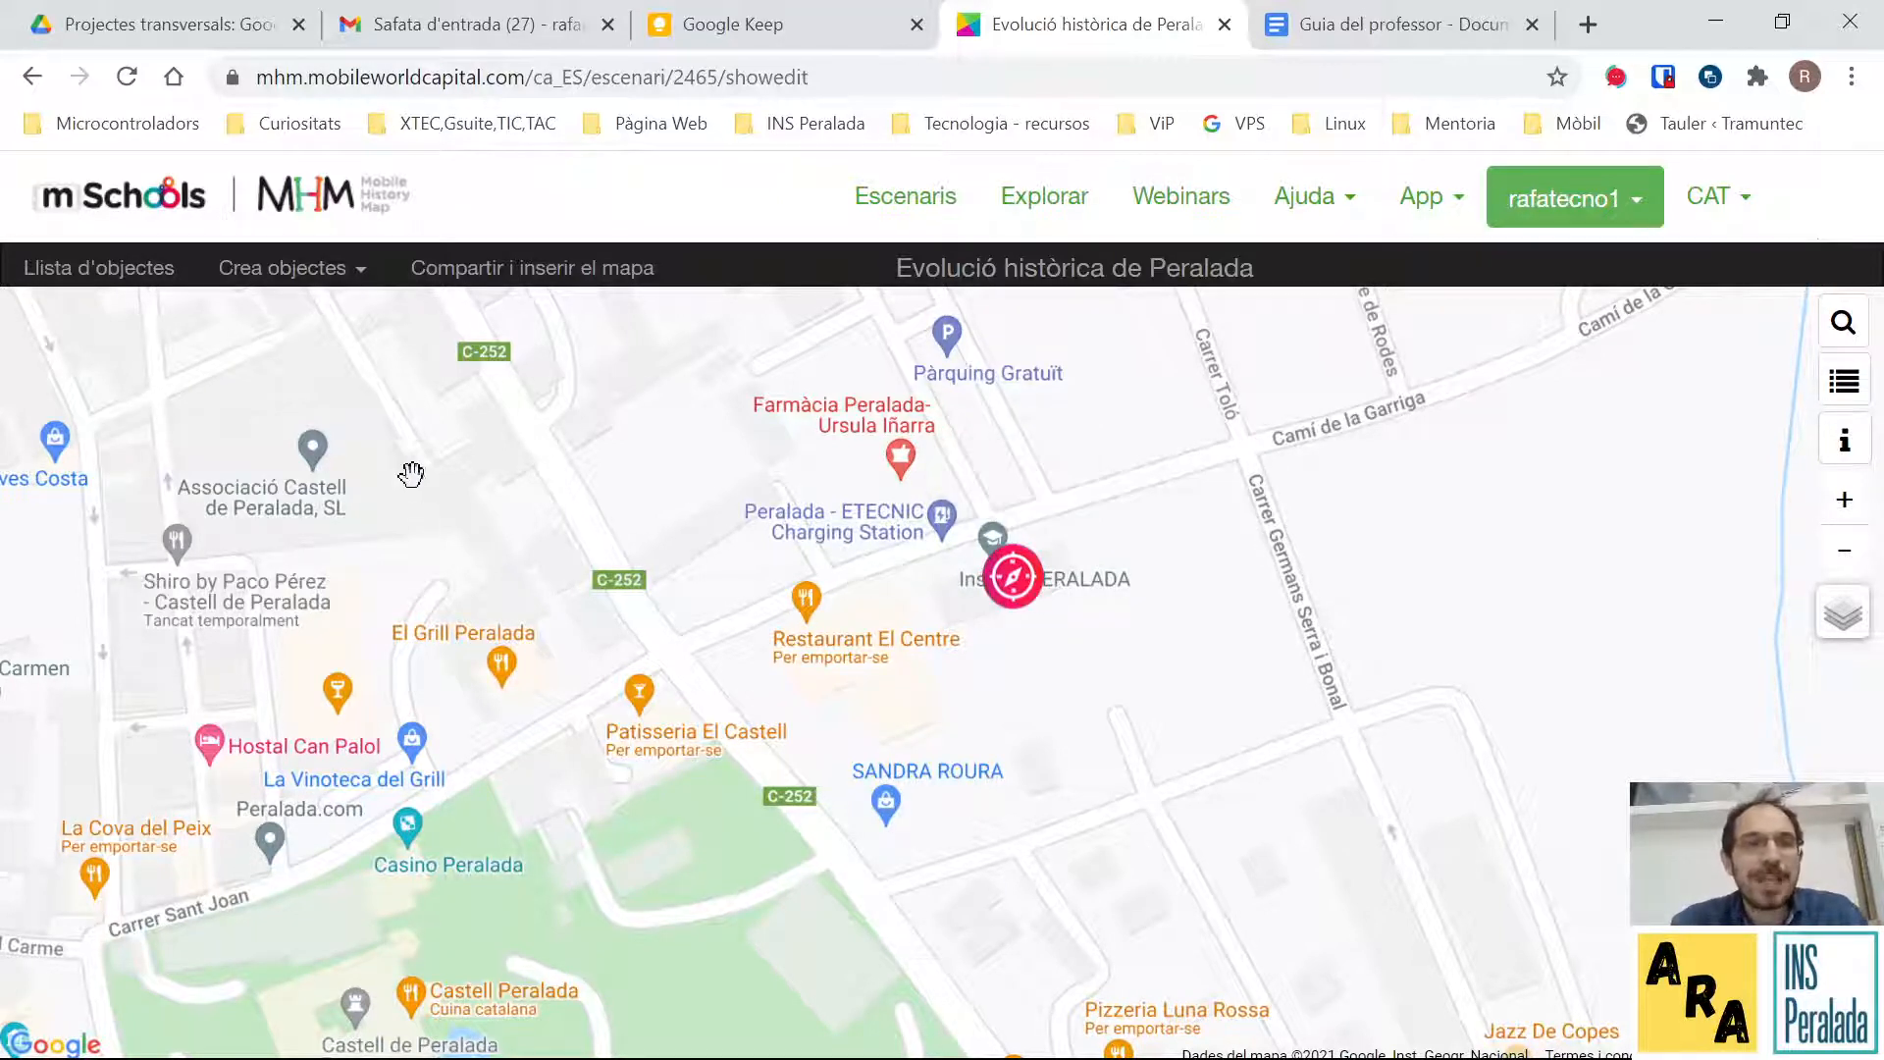
Open the "Pel pati" object from the scenario's object list for editing.
click(168, 278)
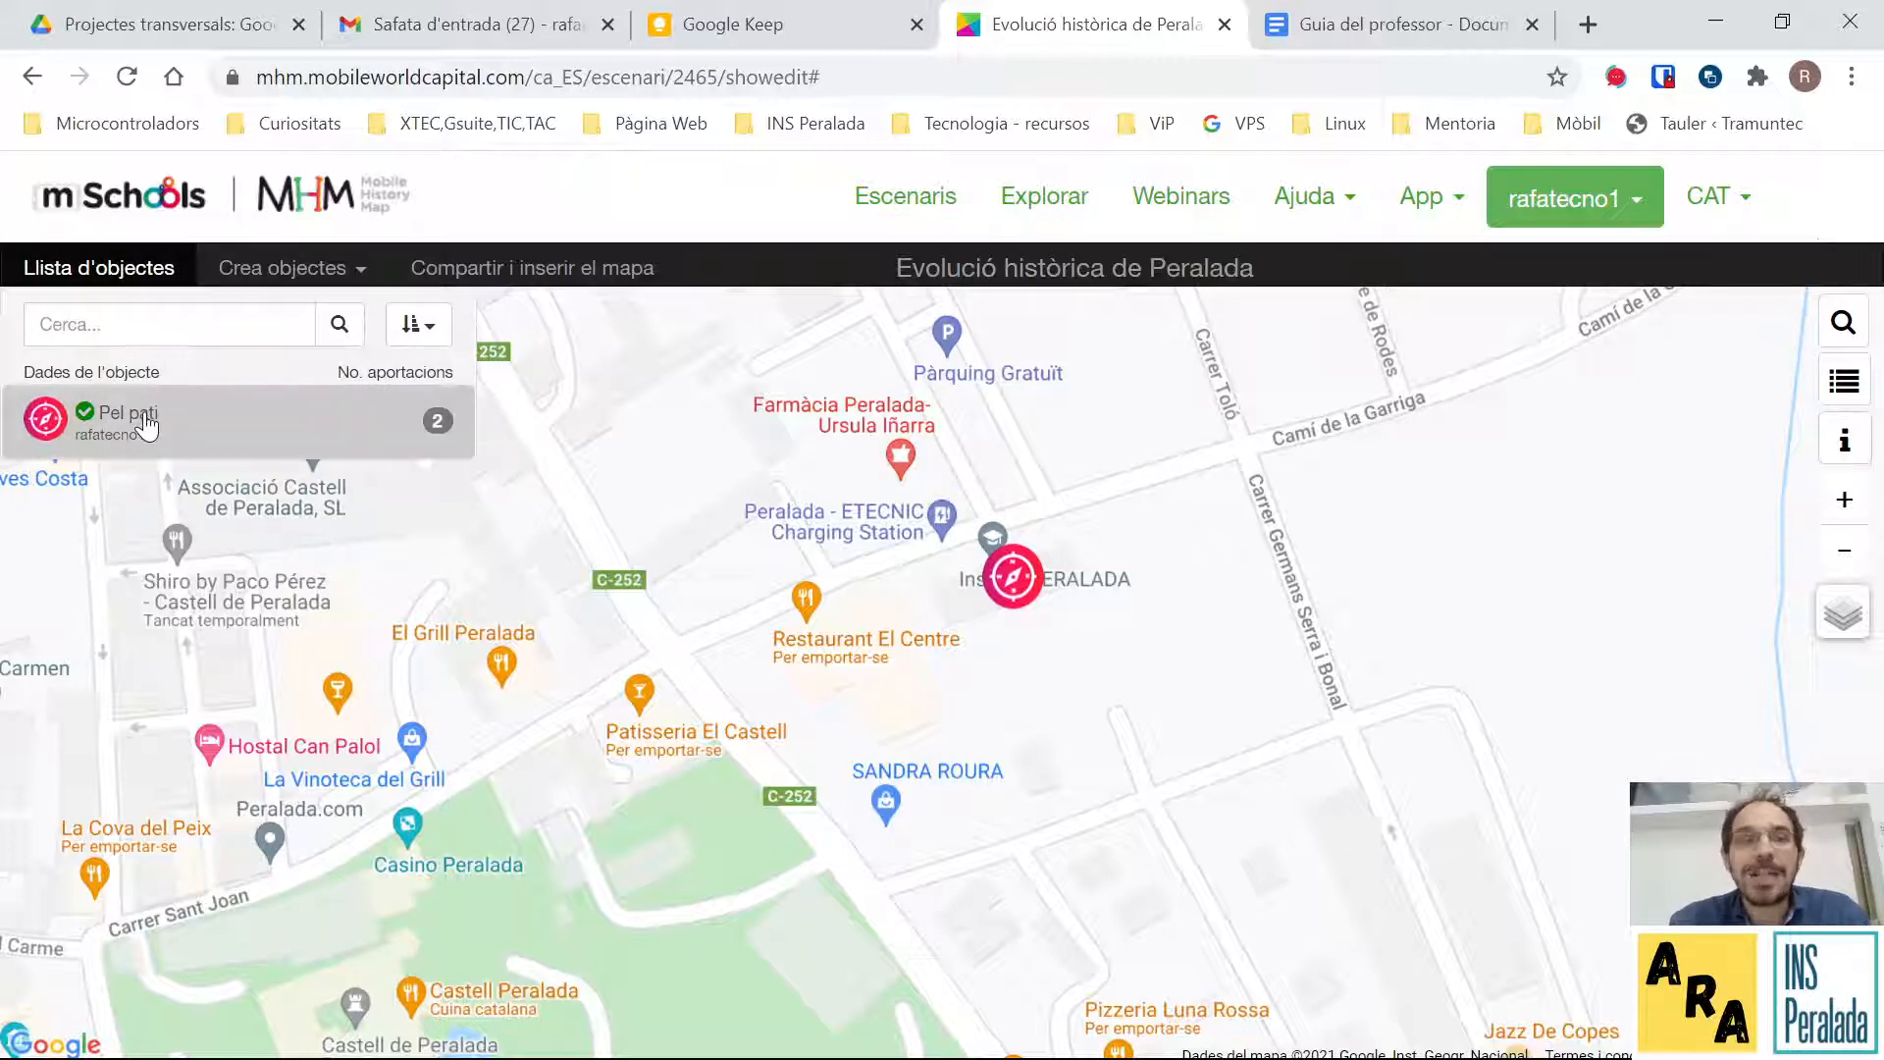
click(147, 422)
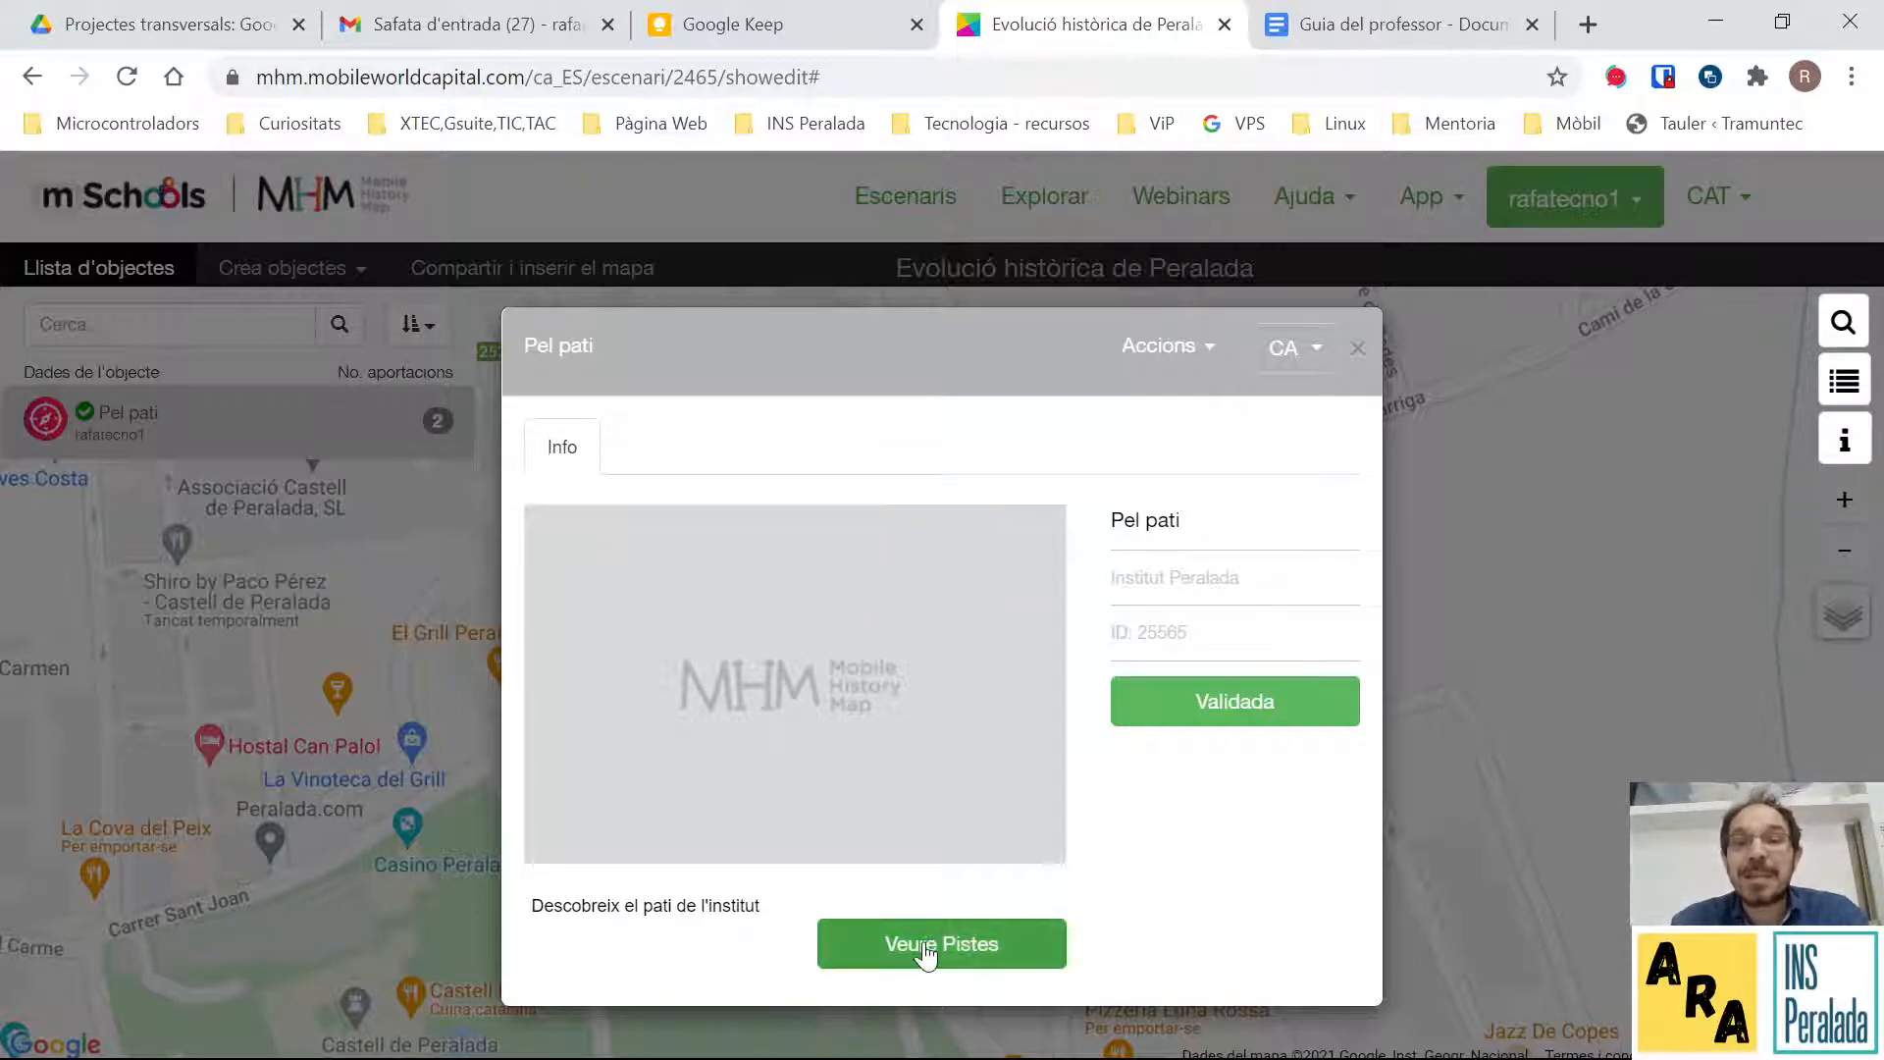
click(1209, 348)
click(1185, 385)
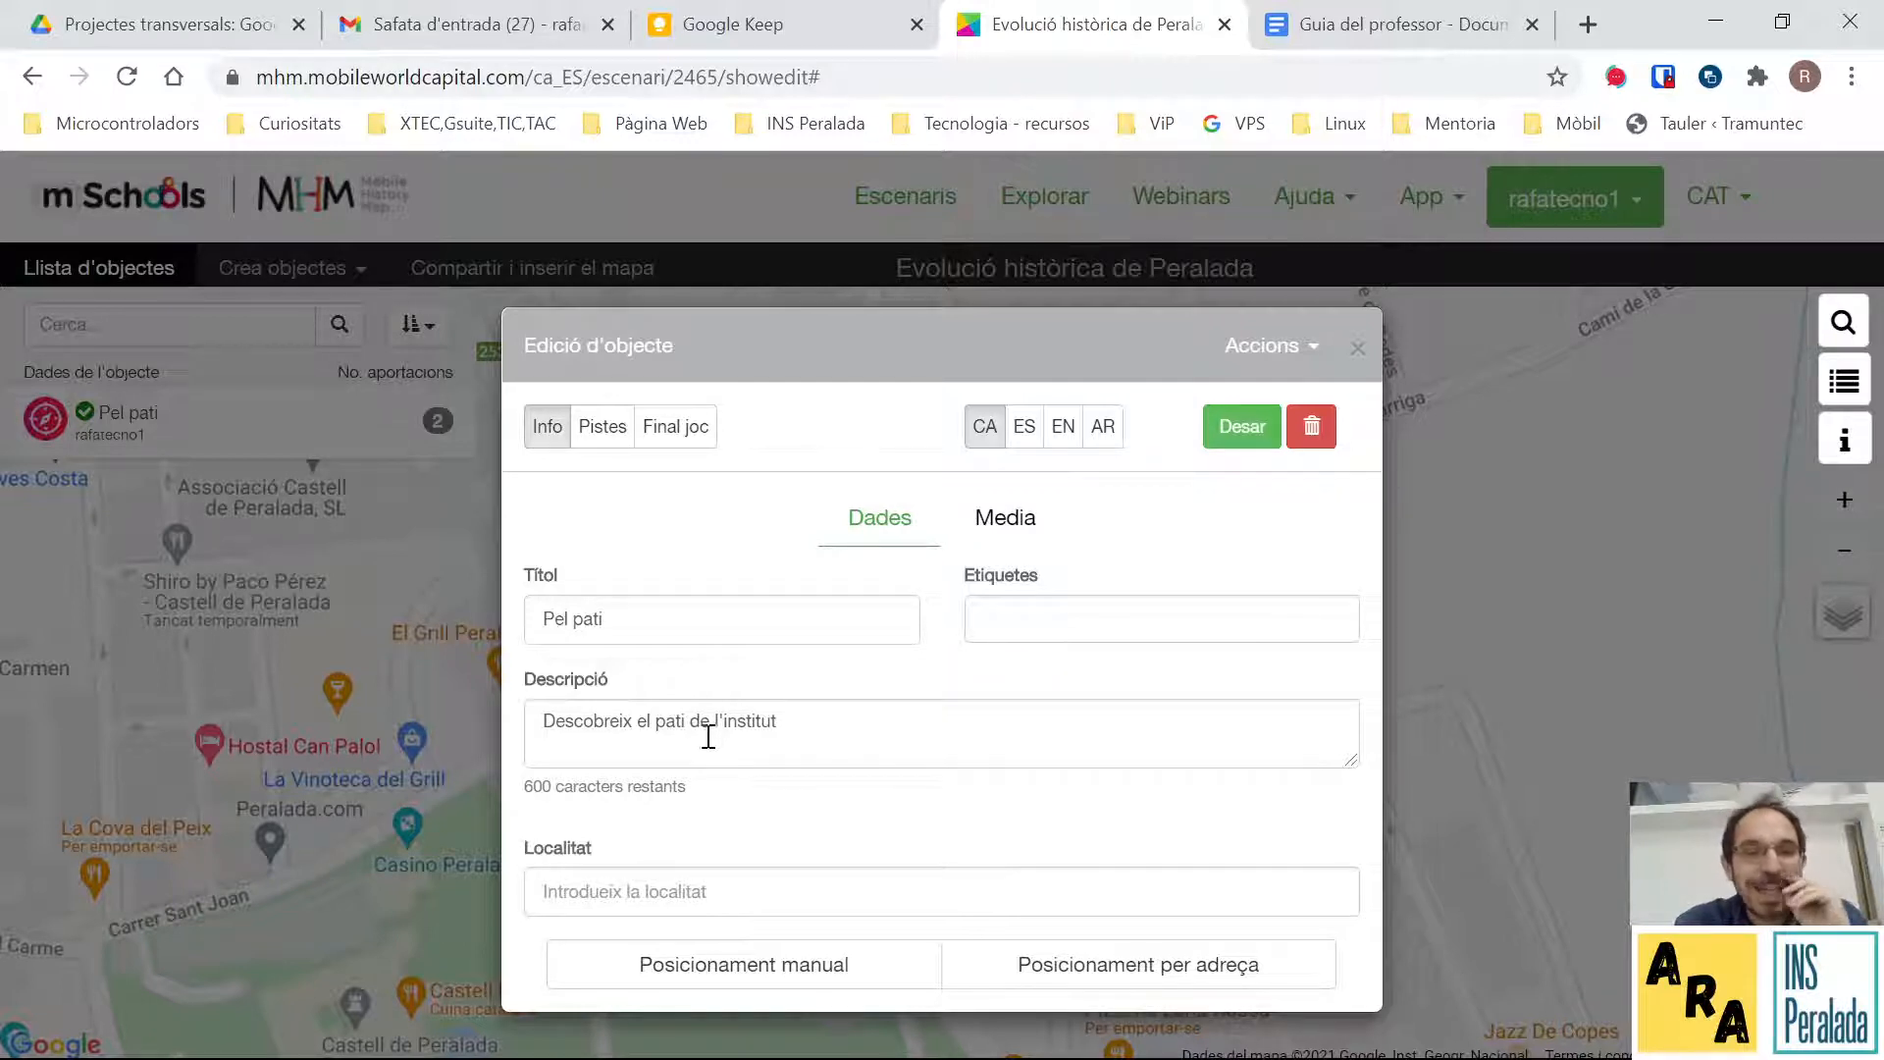
Manually adjust the "Pel pati" marker beside the school building, show the Satellite map, and finish the positioning.
click(704, 966)
drag(1018, 631, 1007, 628)
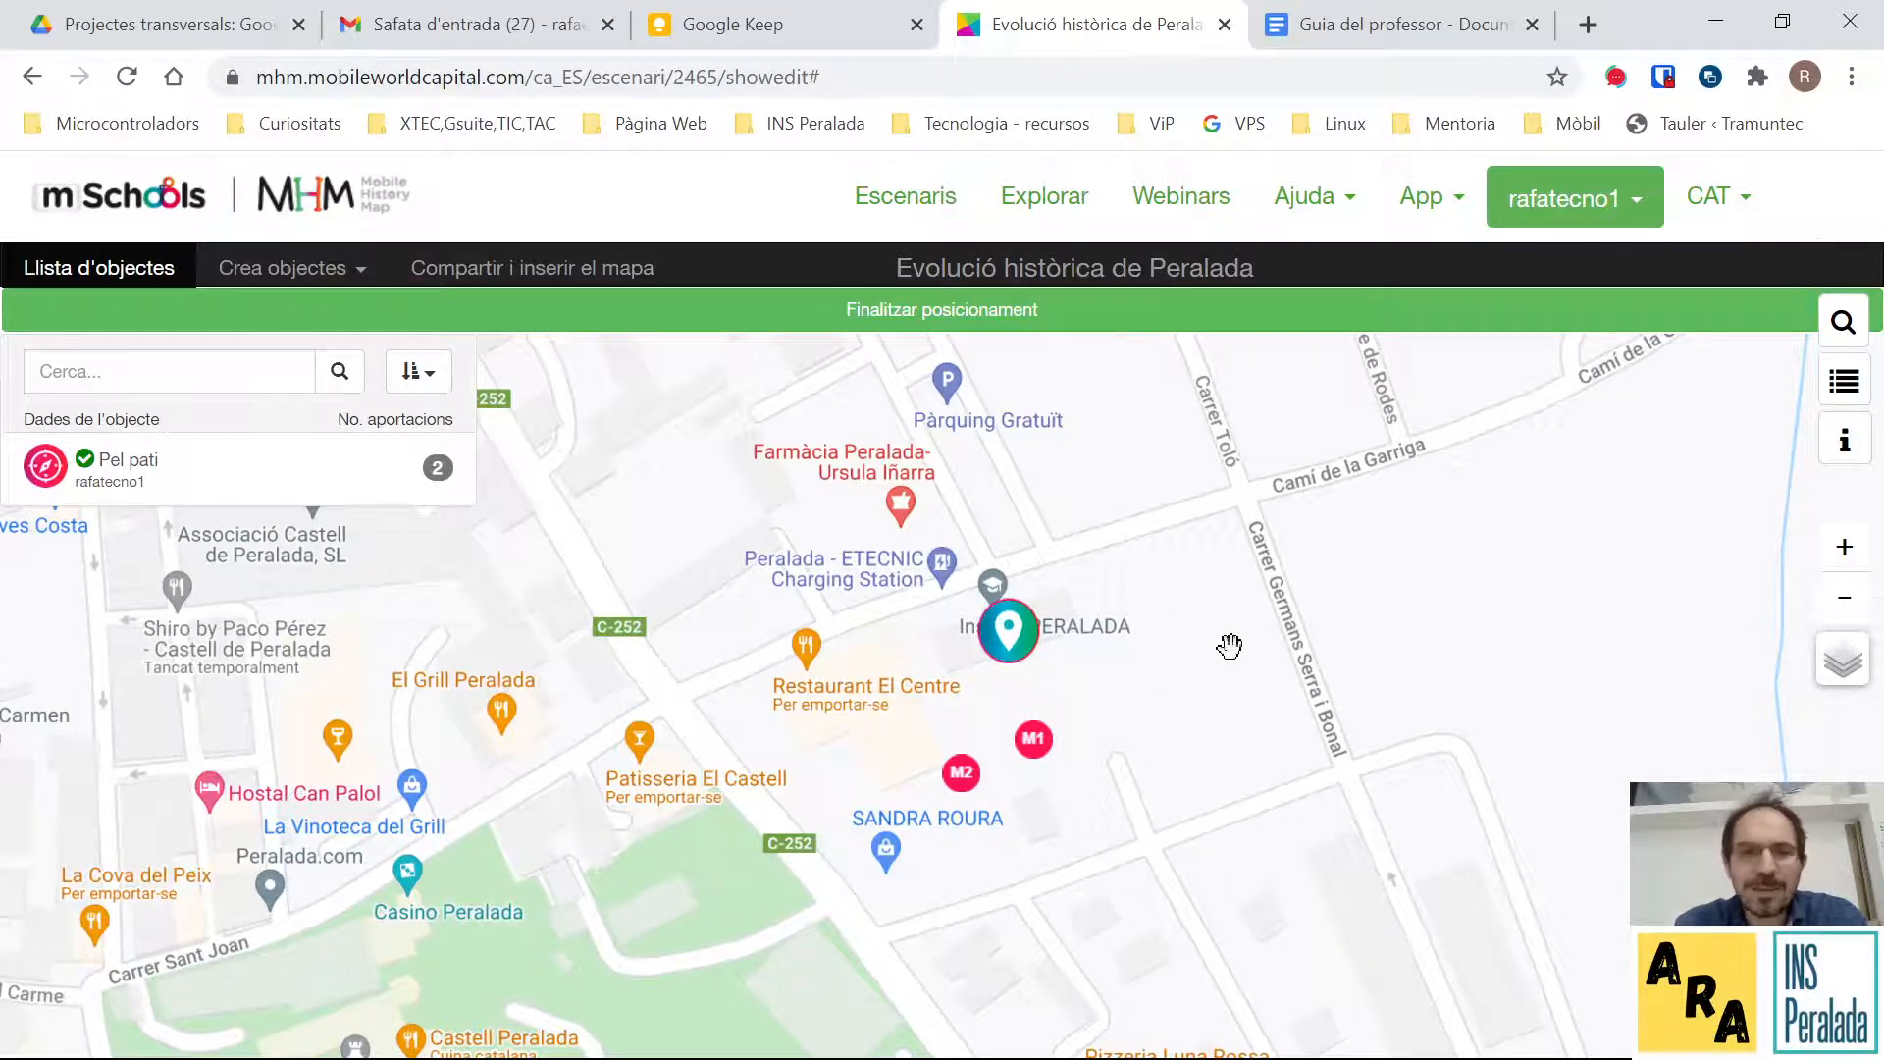
mouse_move(1842, 661)
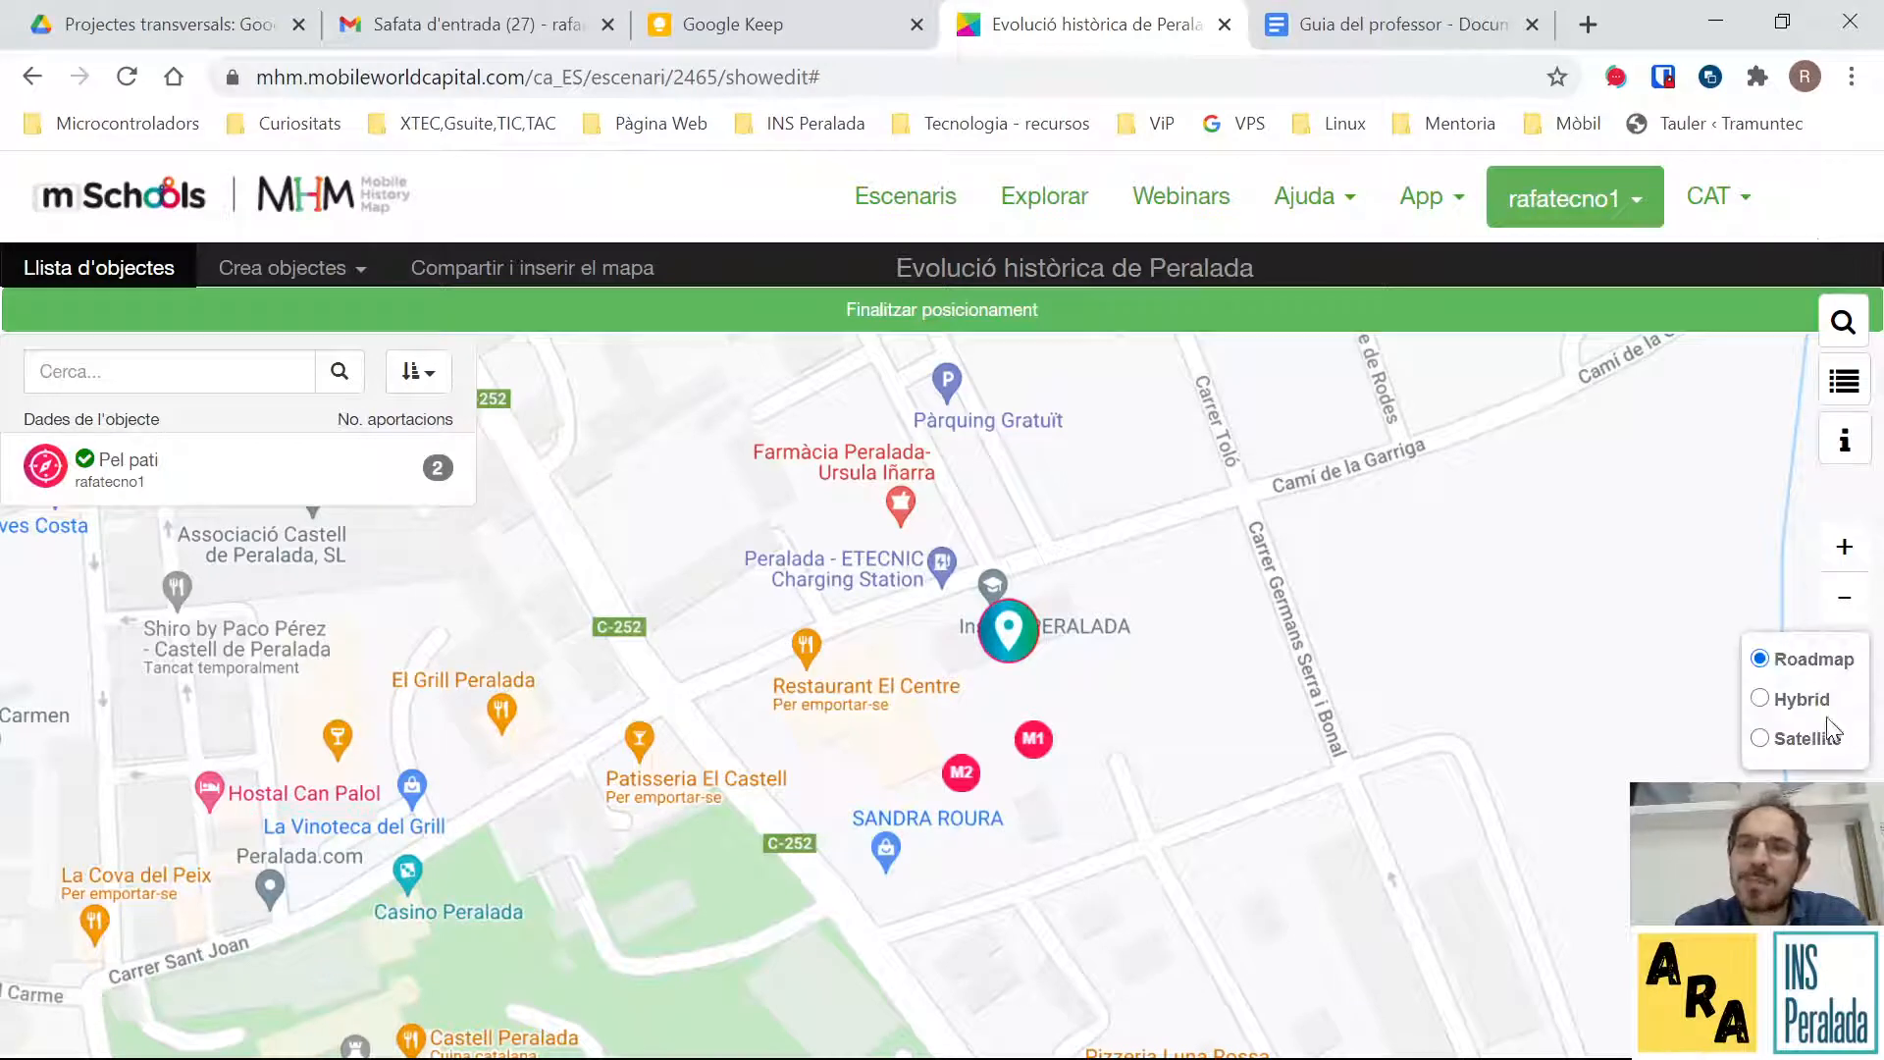
click(1811, 740)
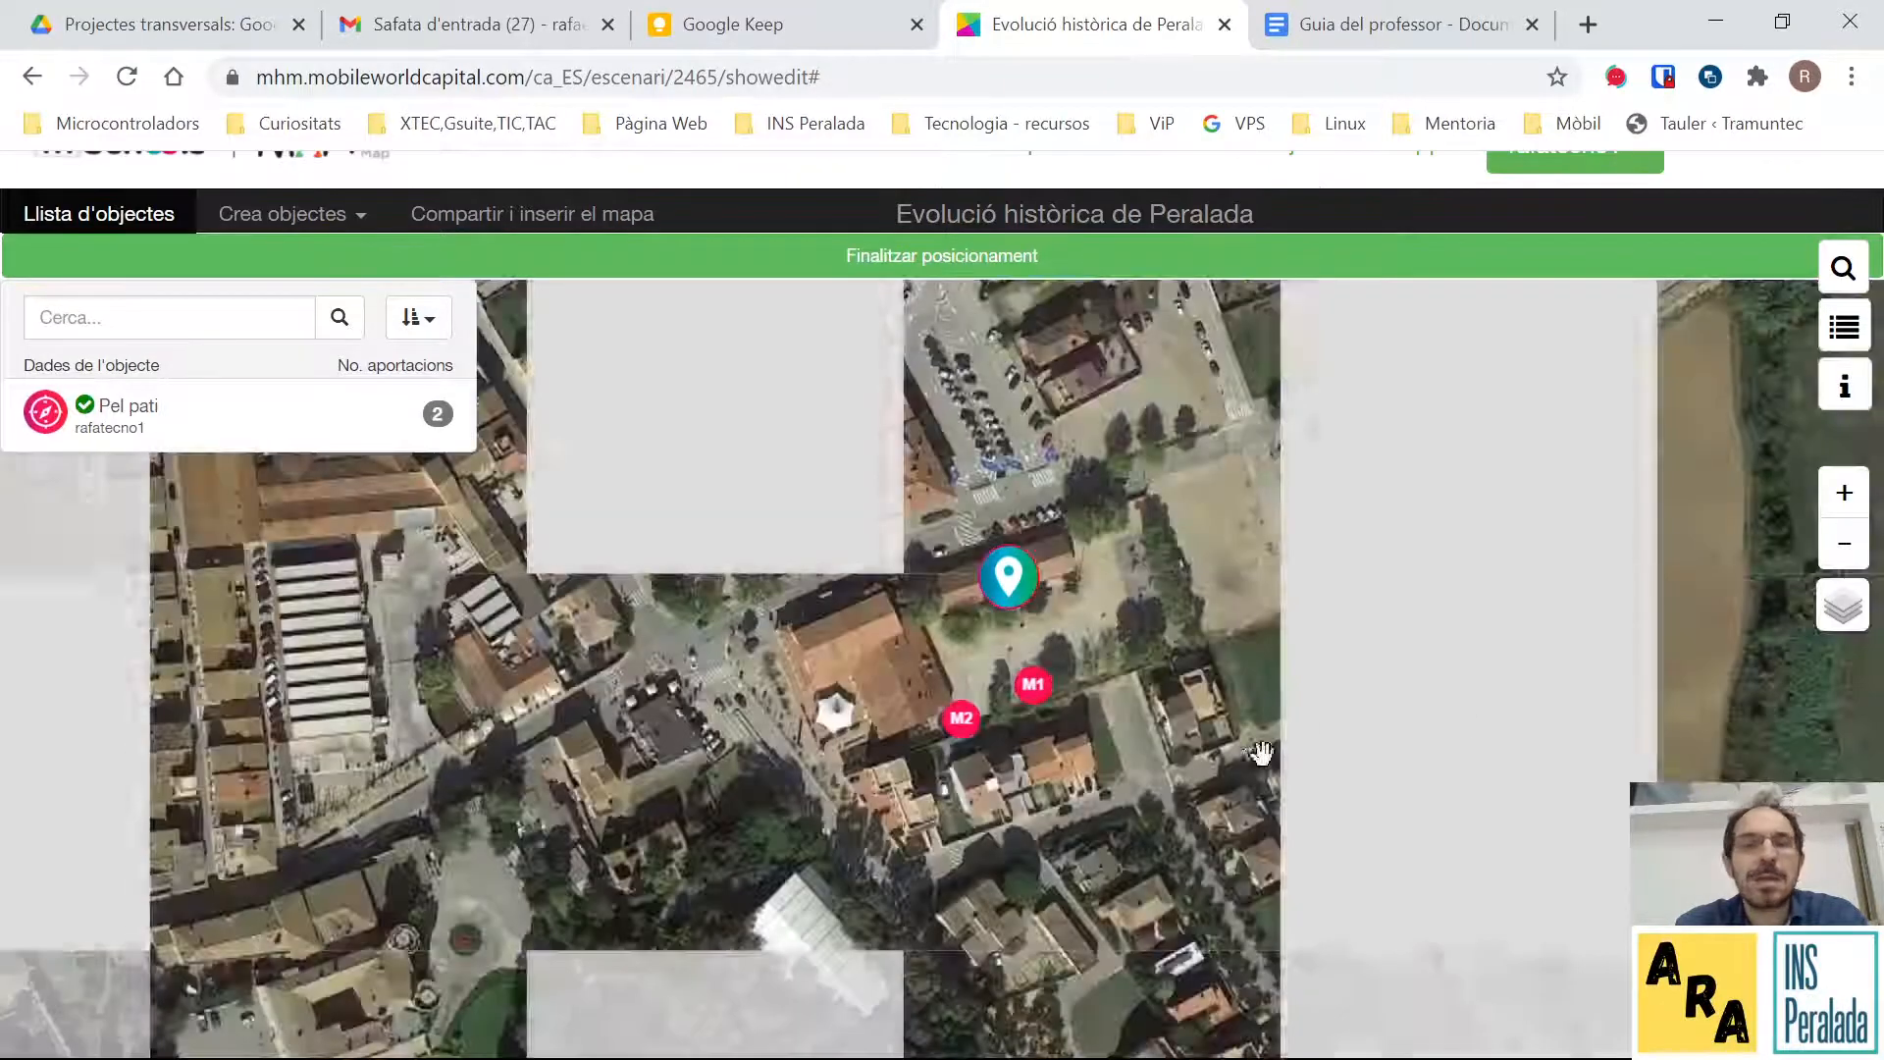
scroll(992, 657, up, 2)
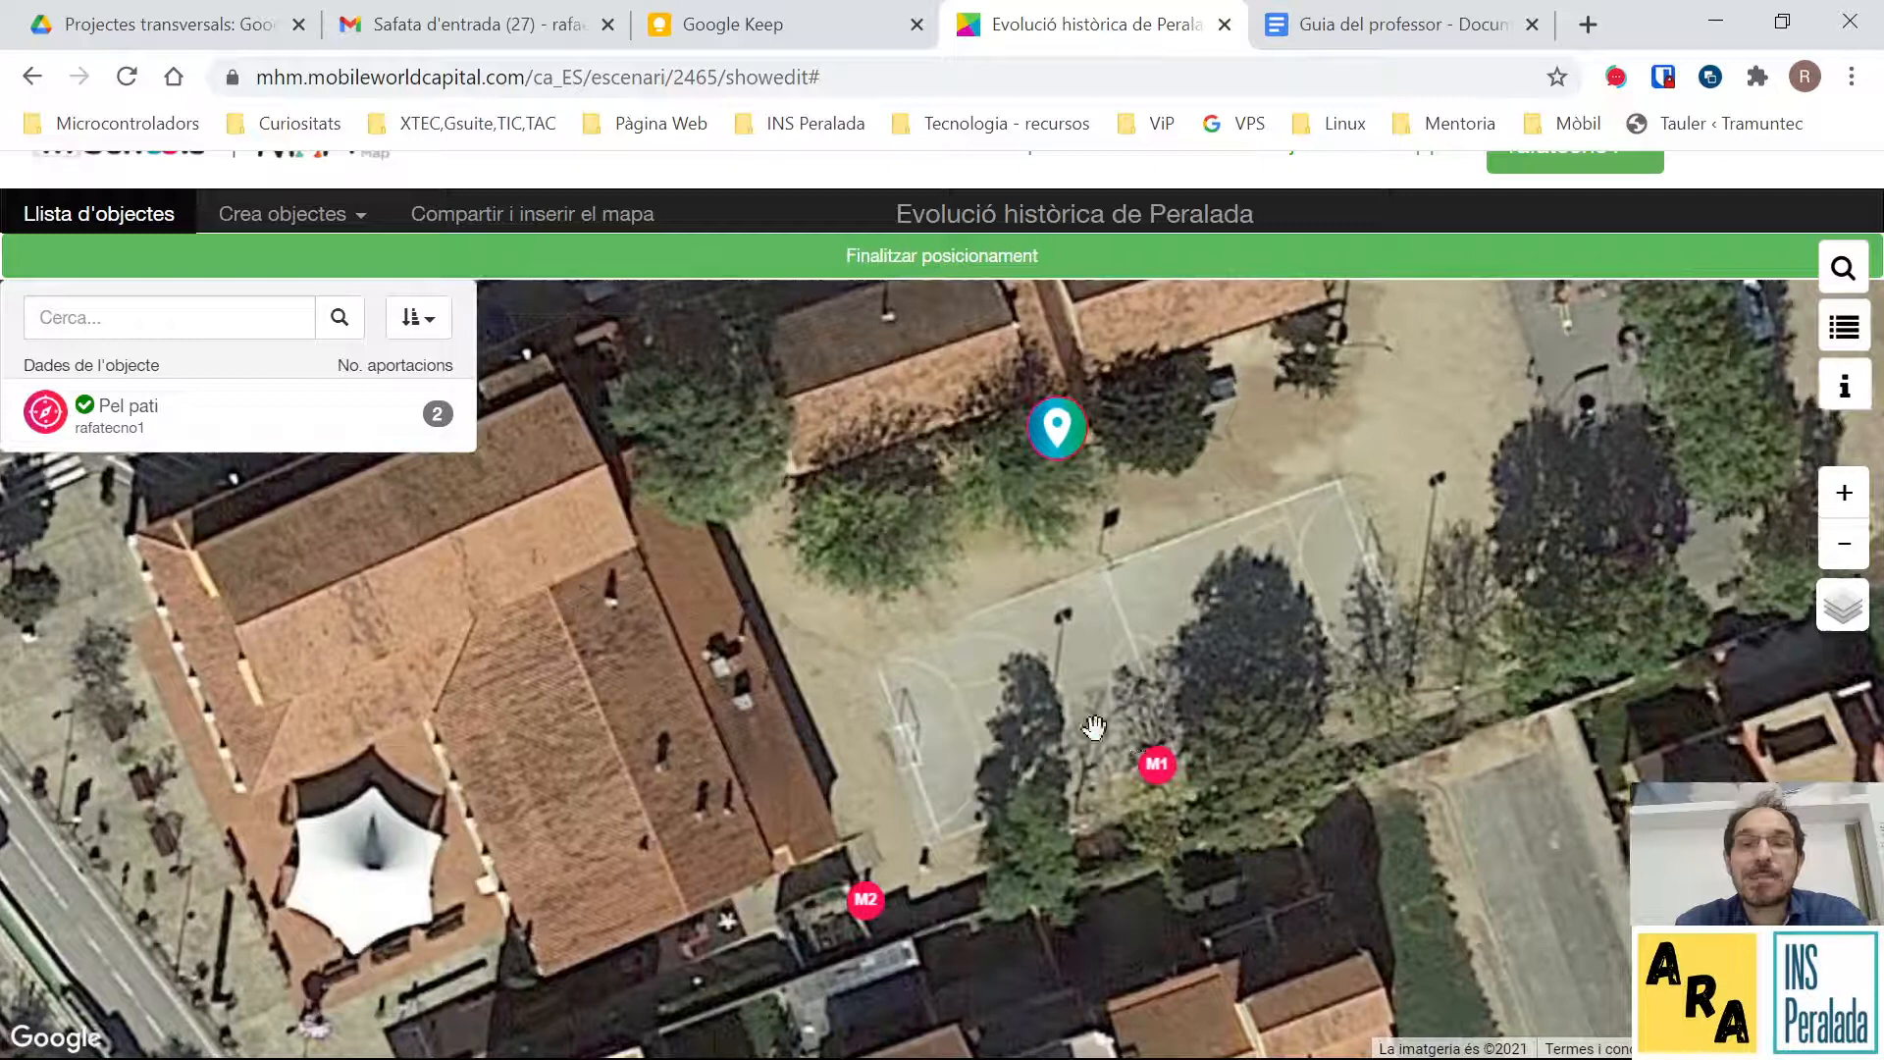
scroll(1025, 643, down, 2)
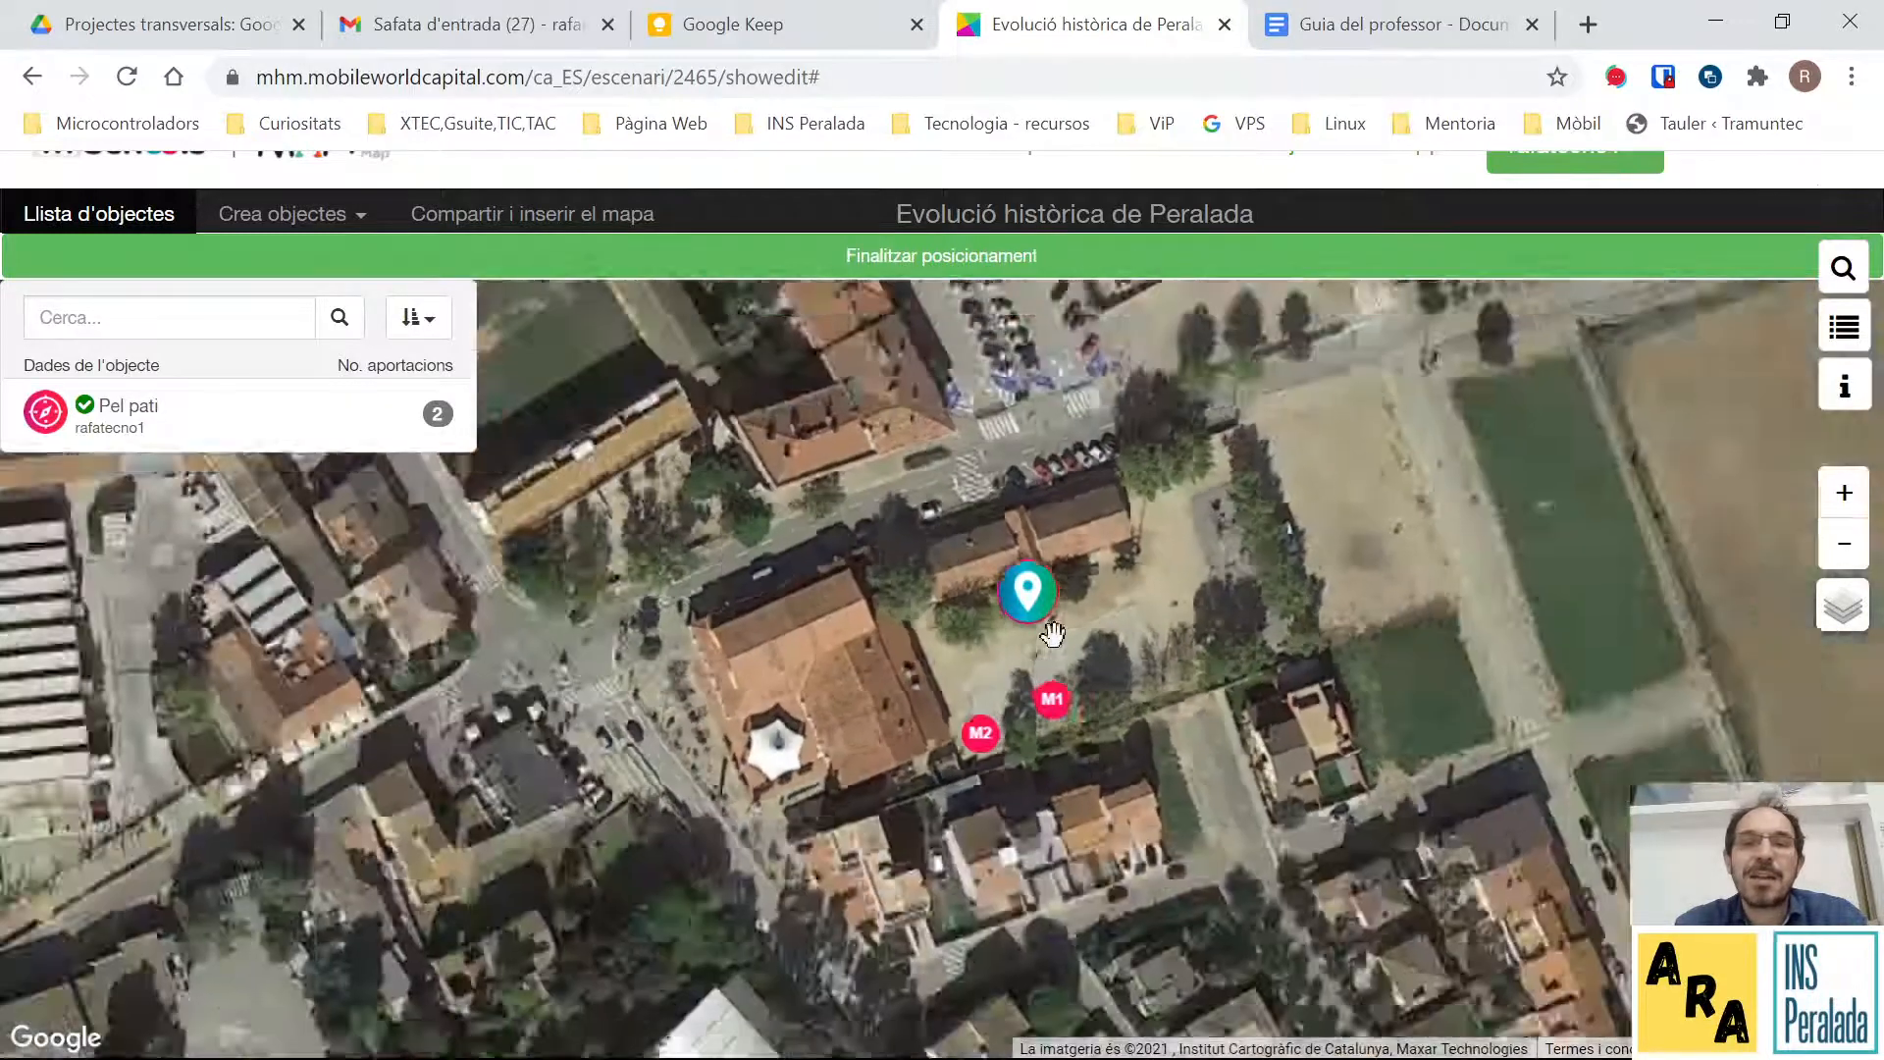
scroll(1045, 628, up, 2)
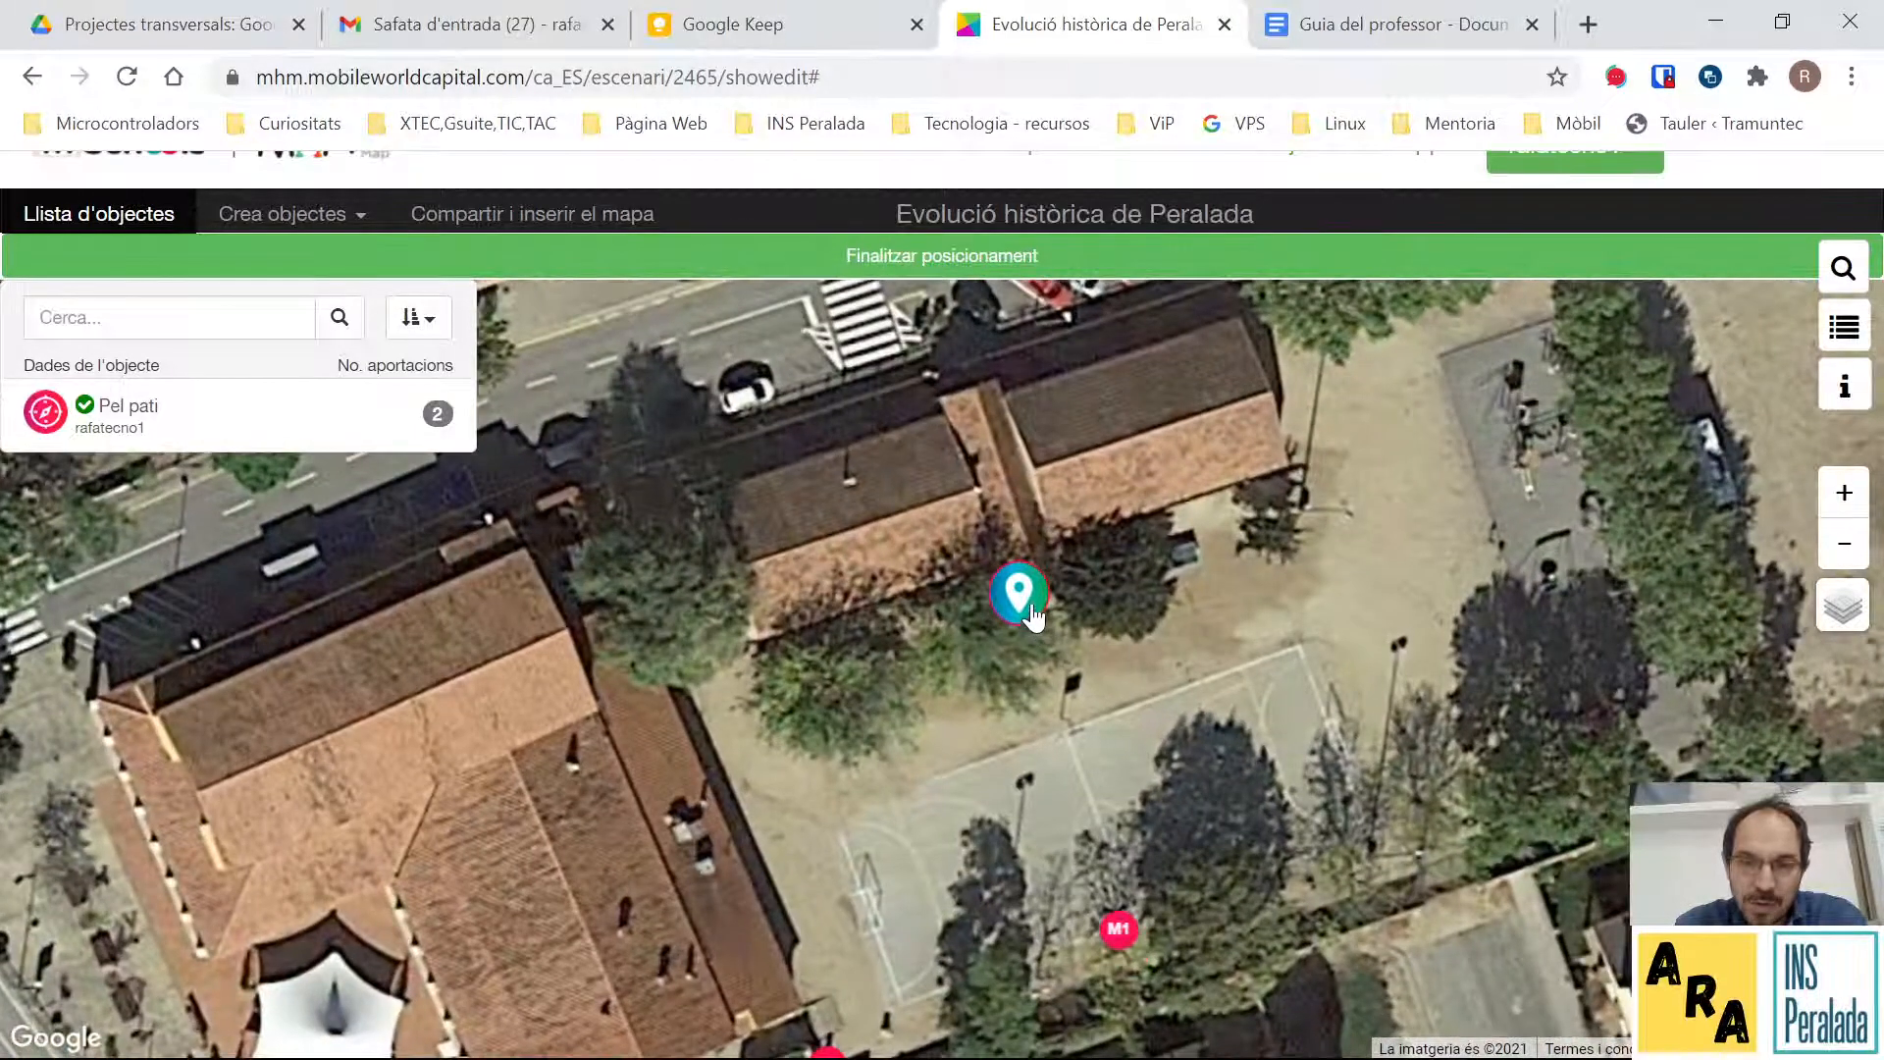
click(986, 261)
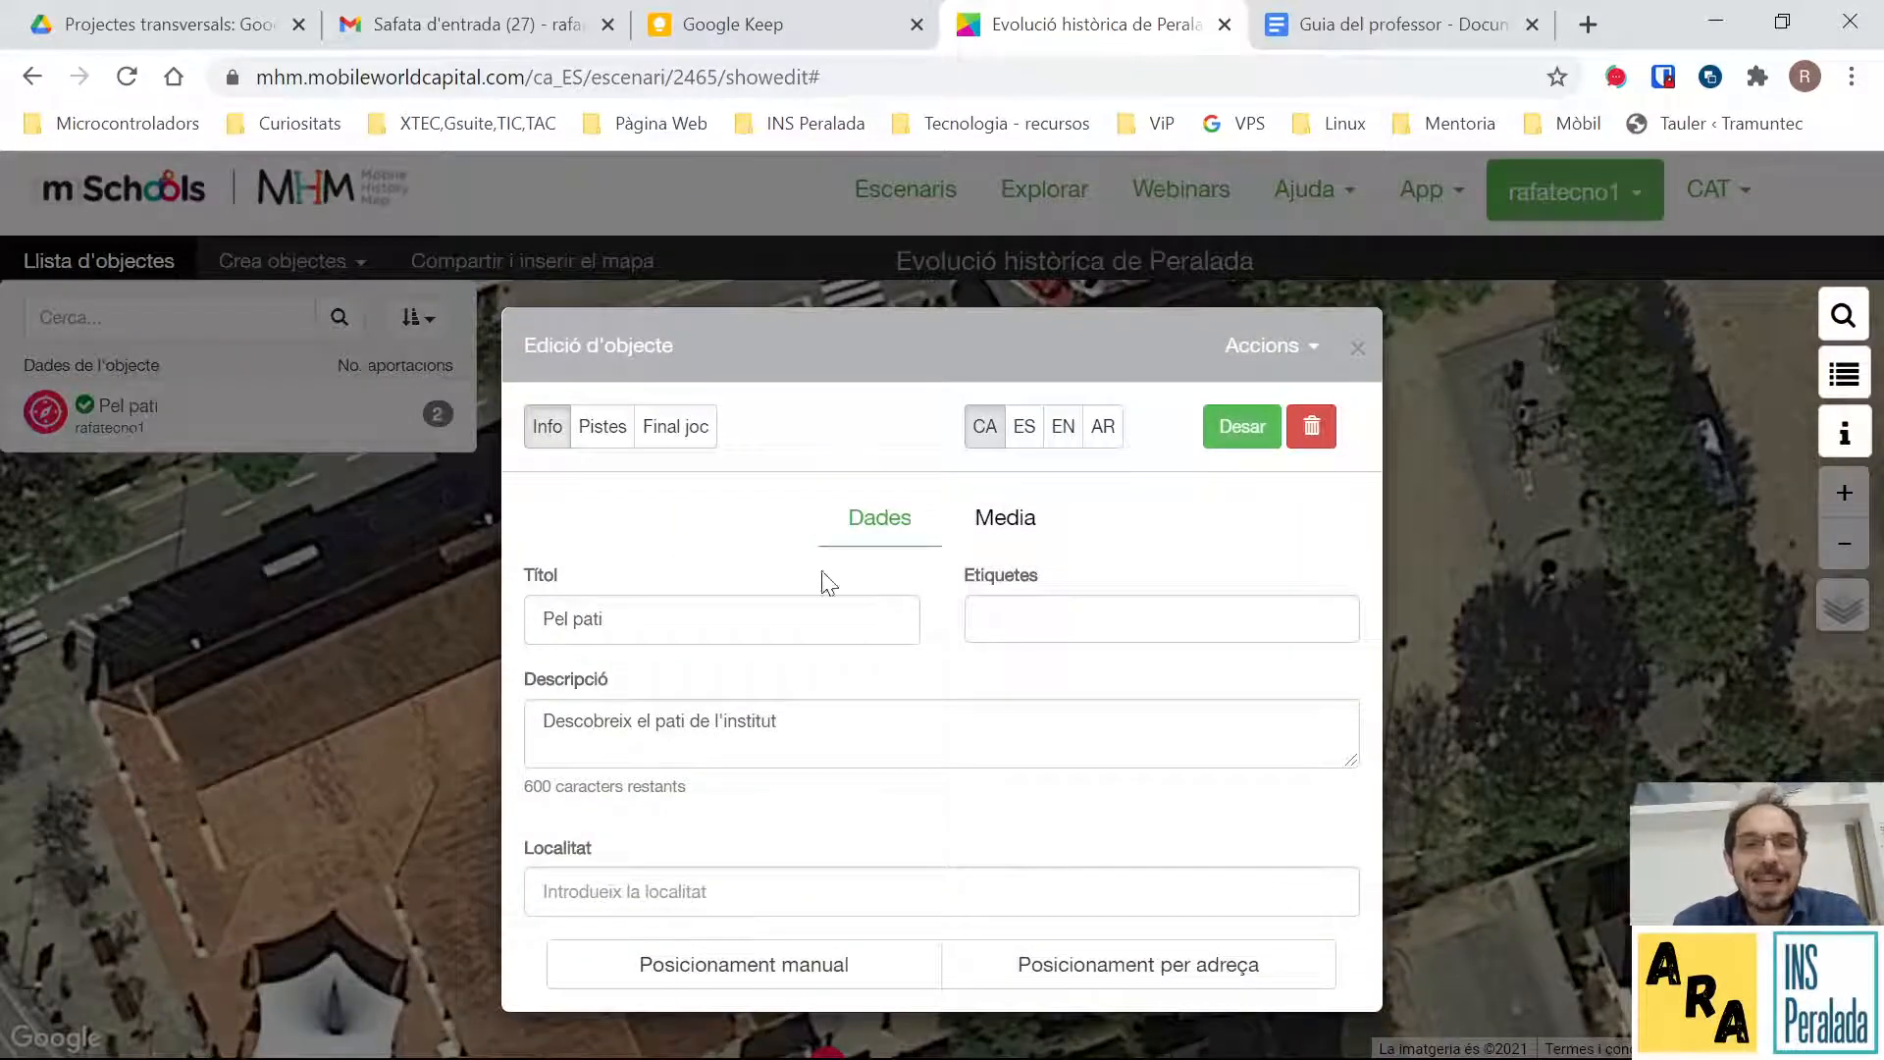
Adjust the map position of the first clue, "Ves sota la cistella de bàsket més llunyana", beside the sports court and save the clue.
click(606, 431)
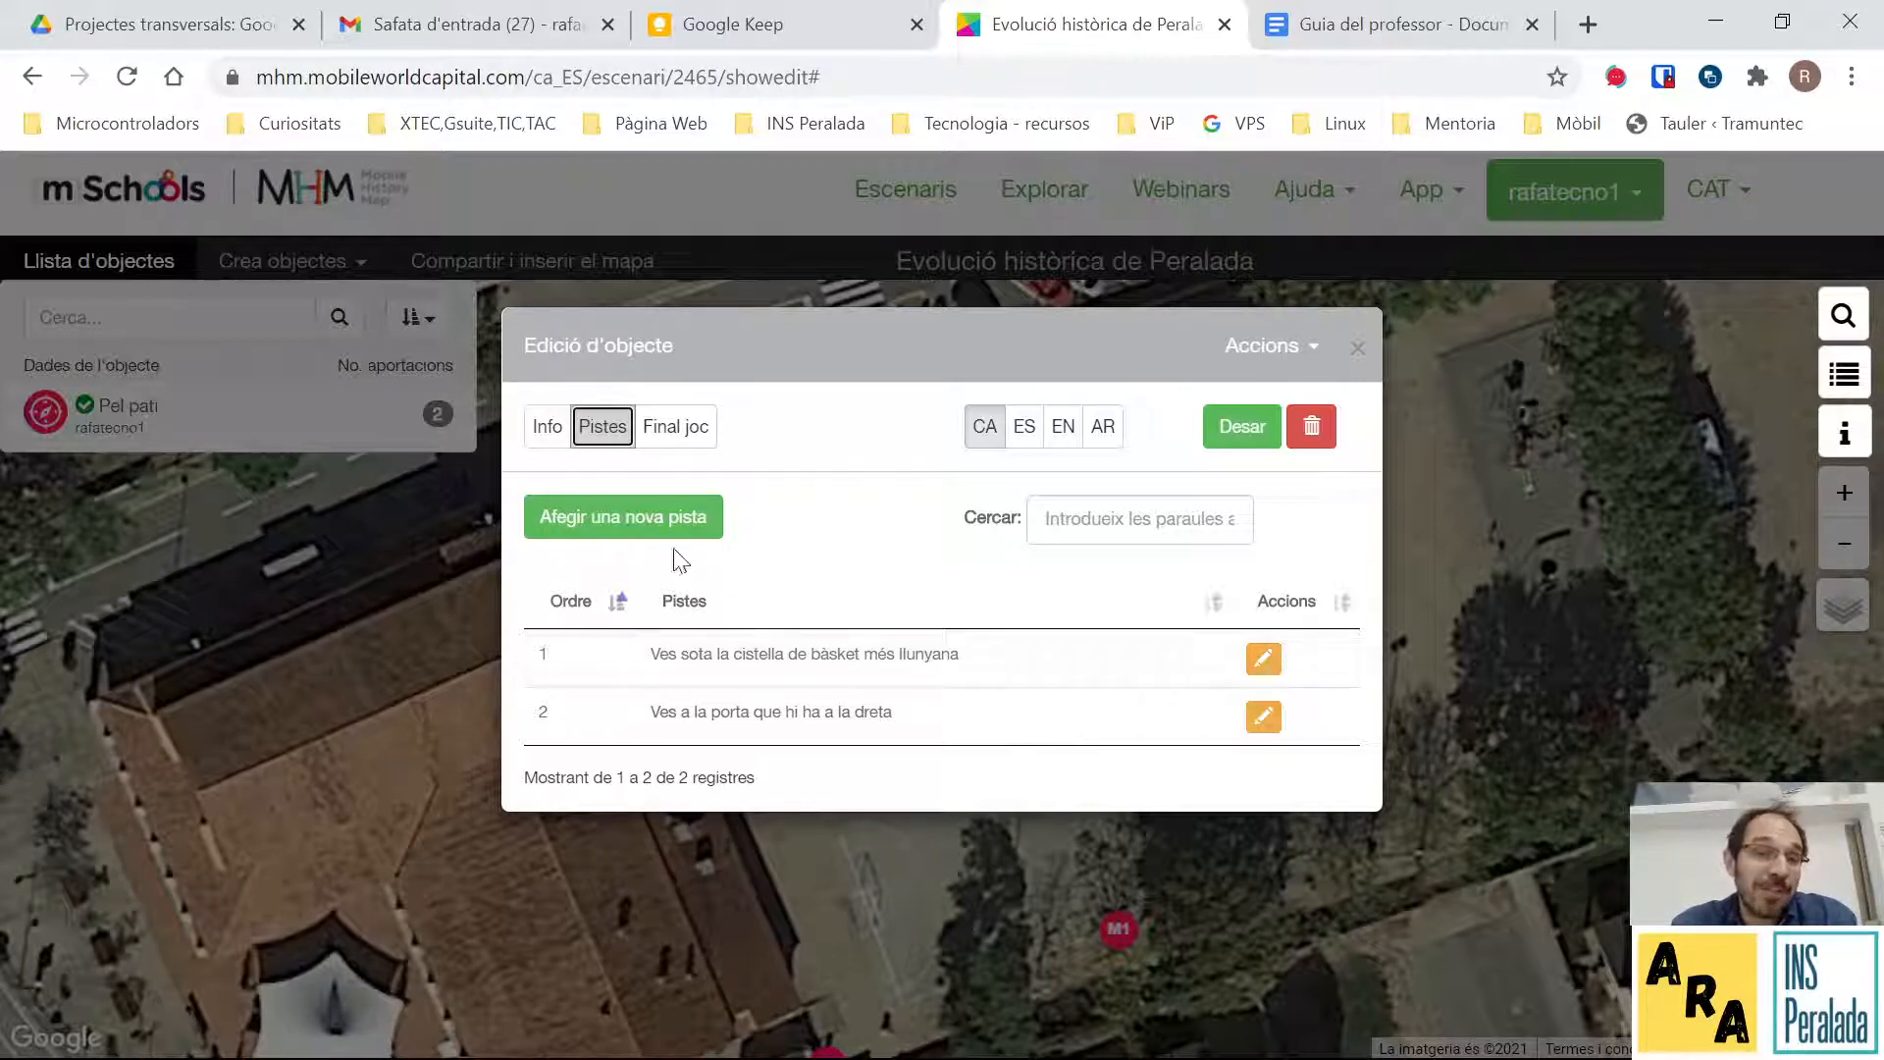
click(1263, 657)
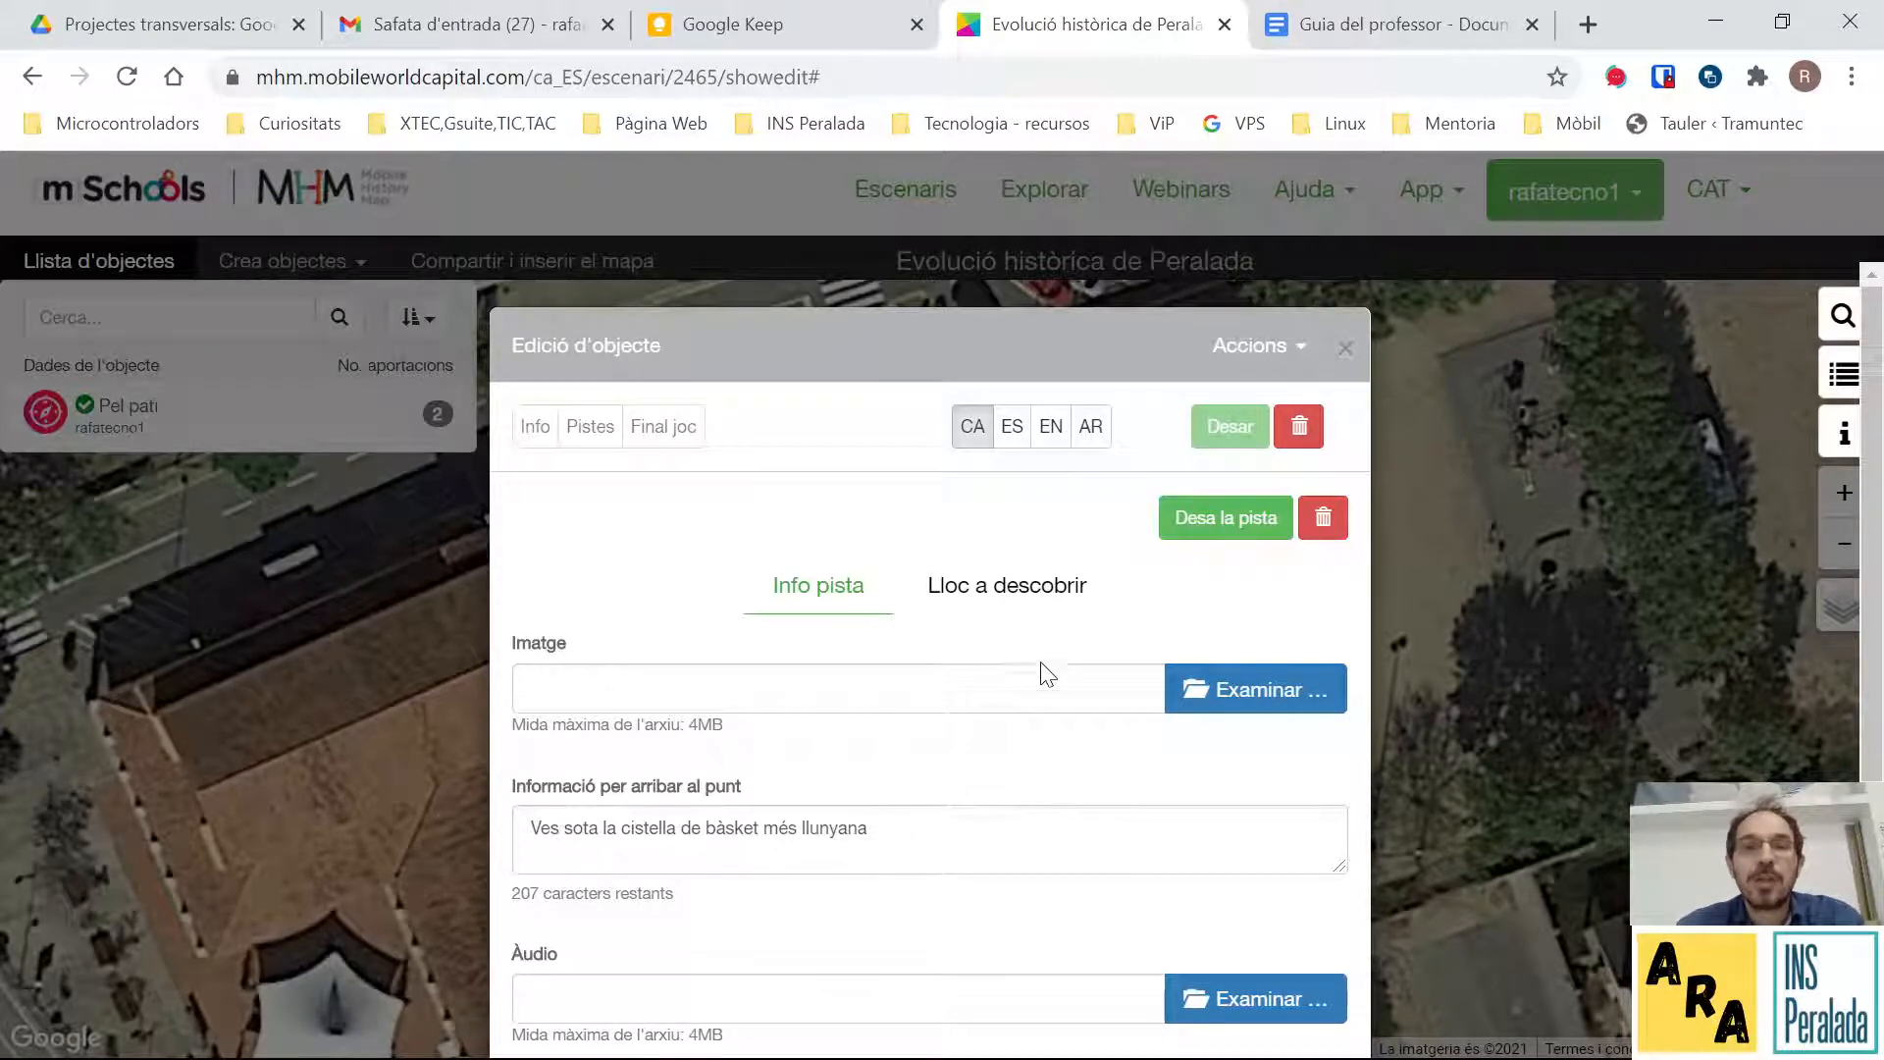
click(1051, 605)
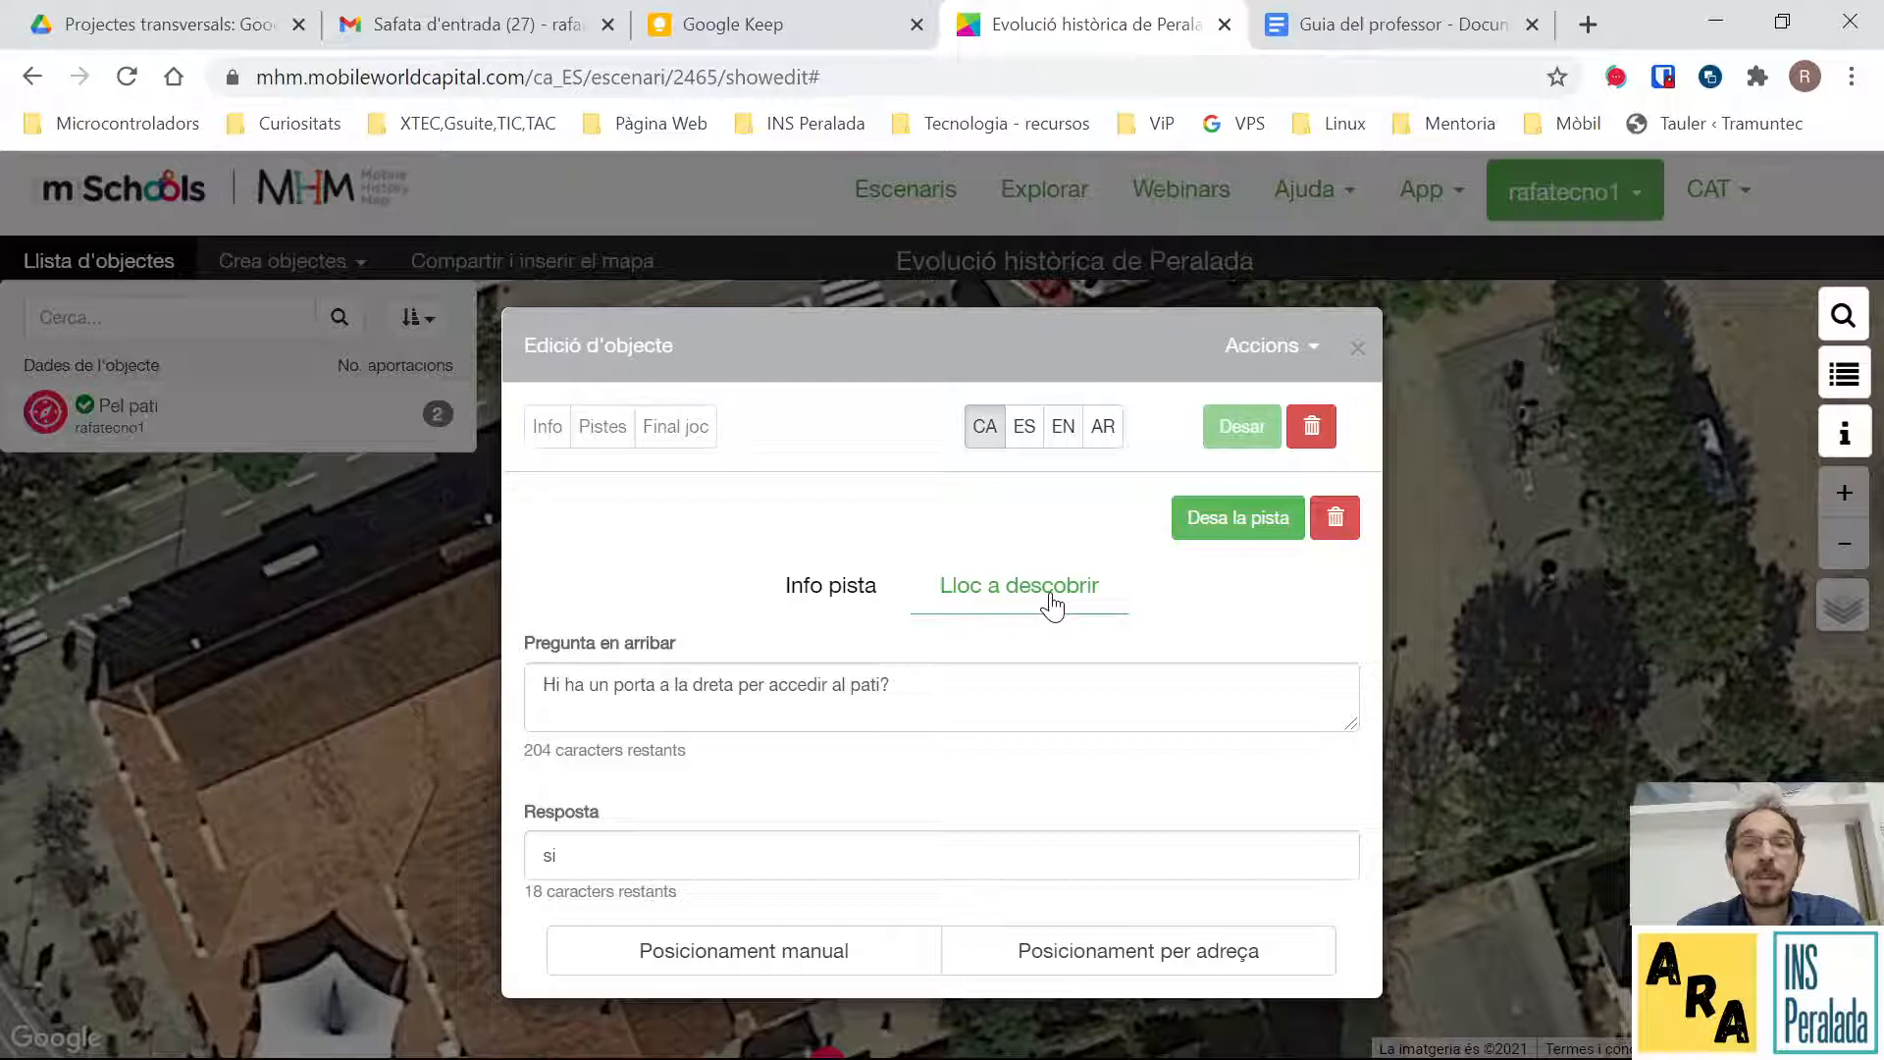
click(795, 956)
drag(1138, 775, 1116, 521)
click(1101, 741)
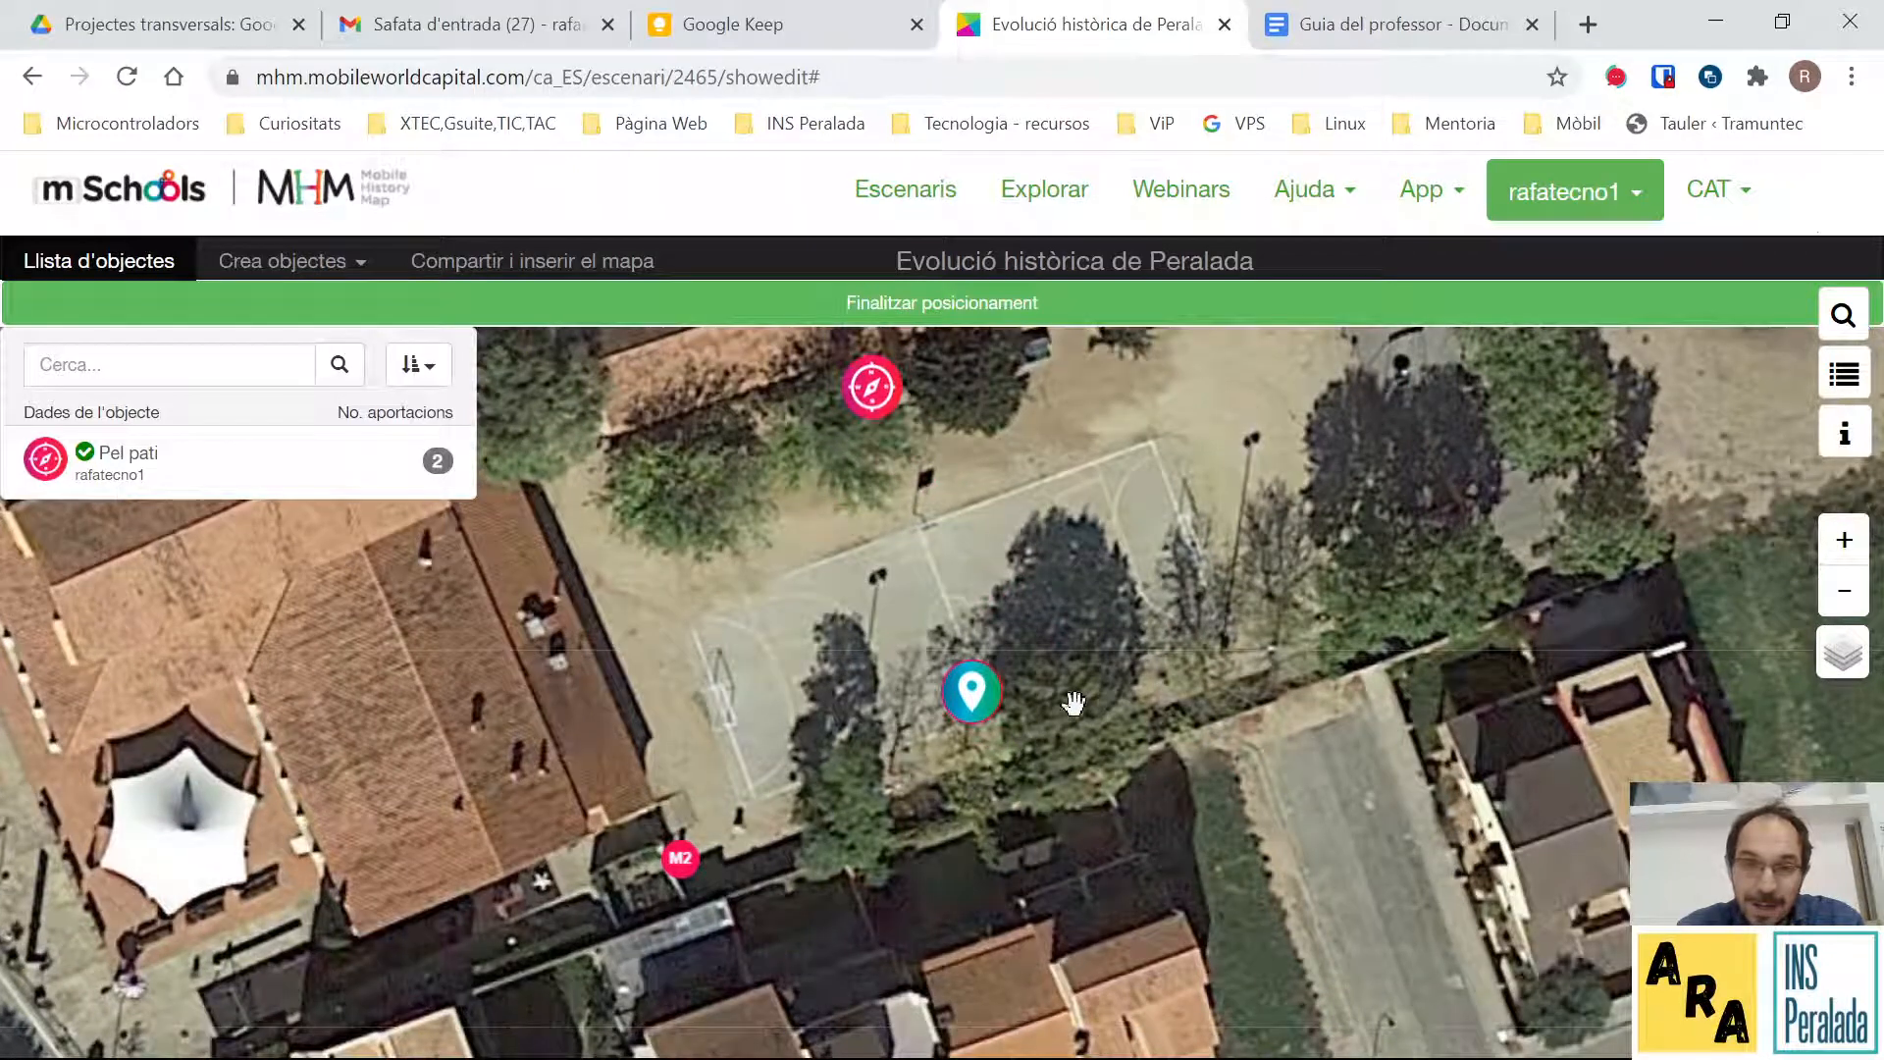
drag(977, 704, 992, 725)
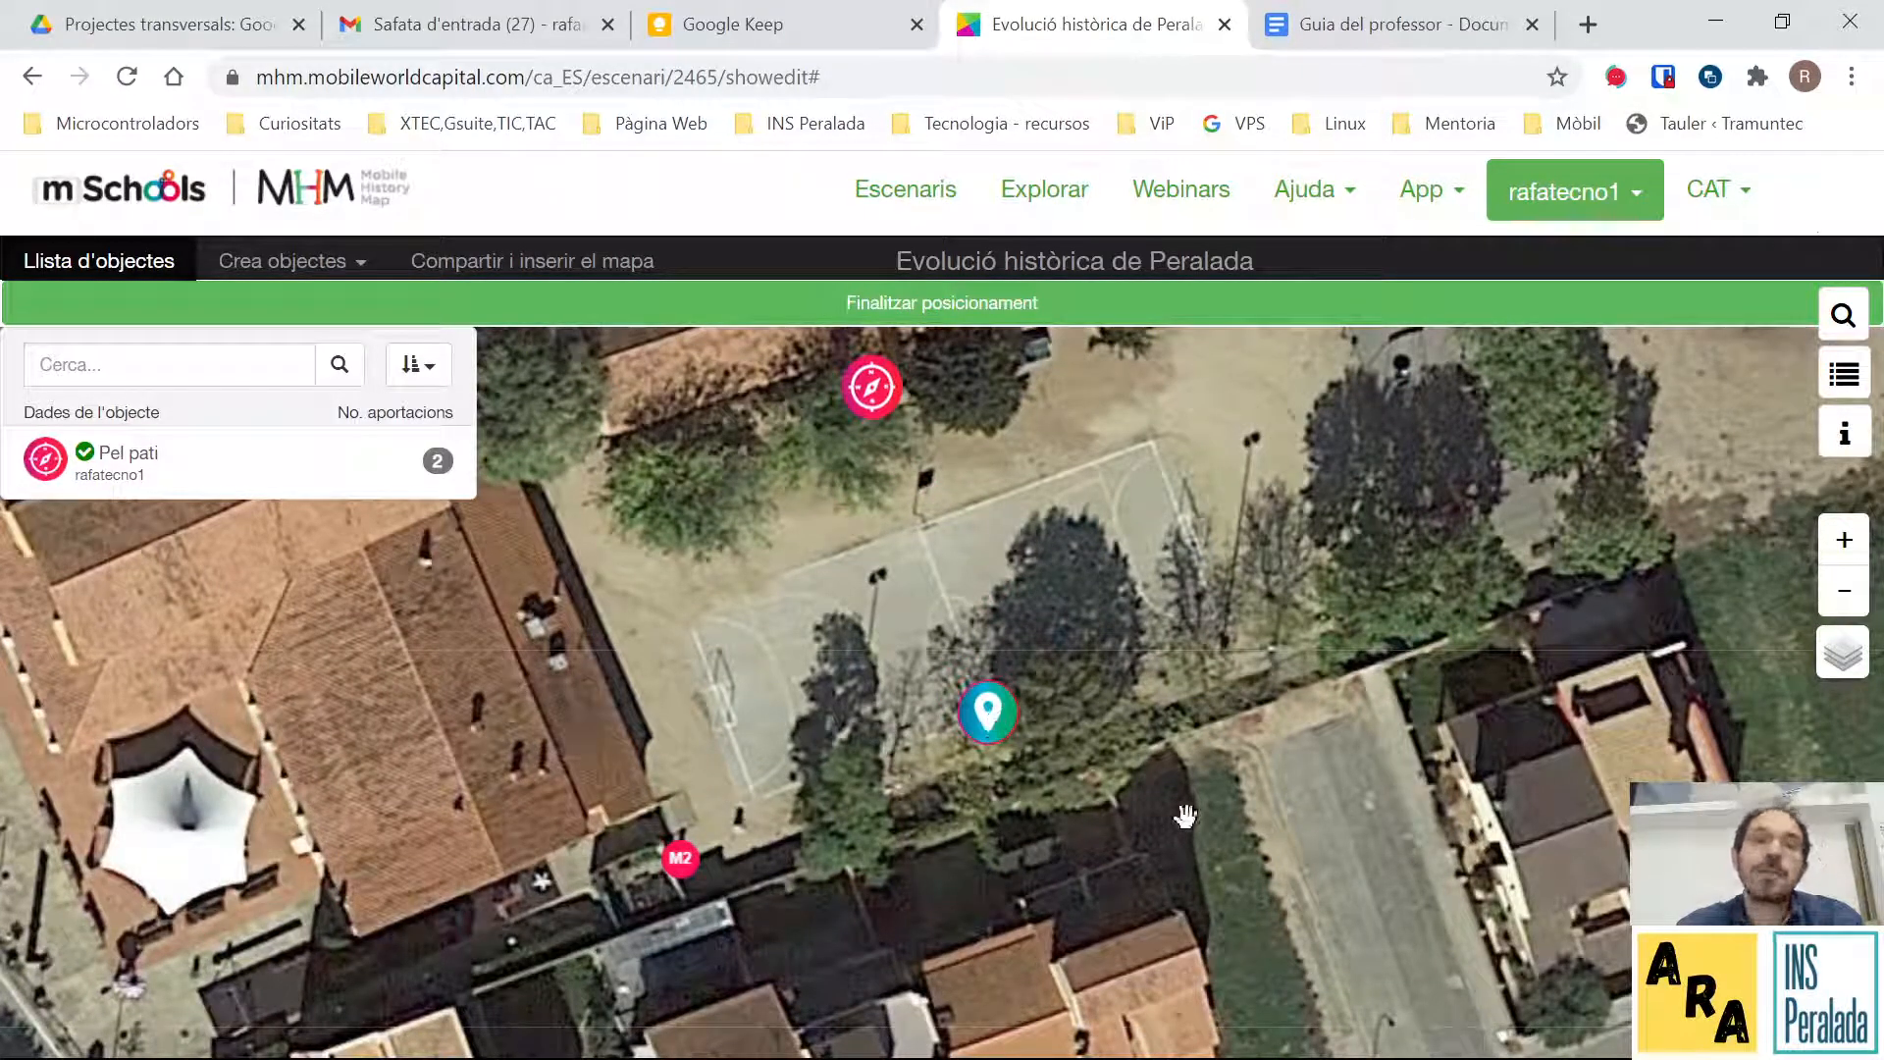
click(990, 319)
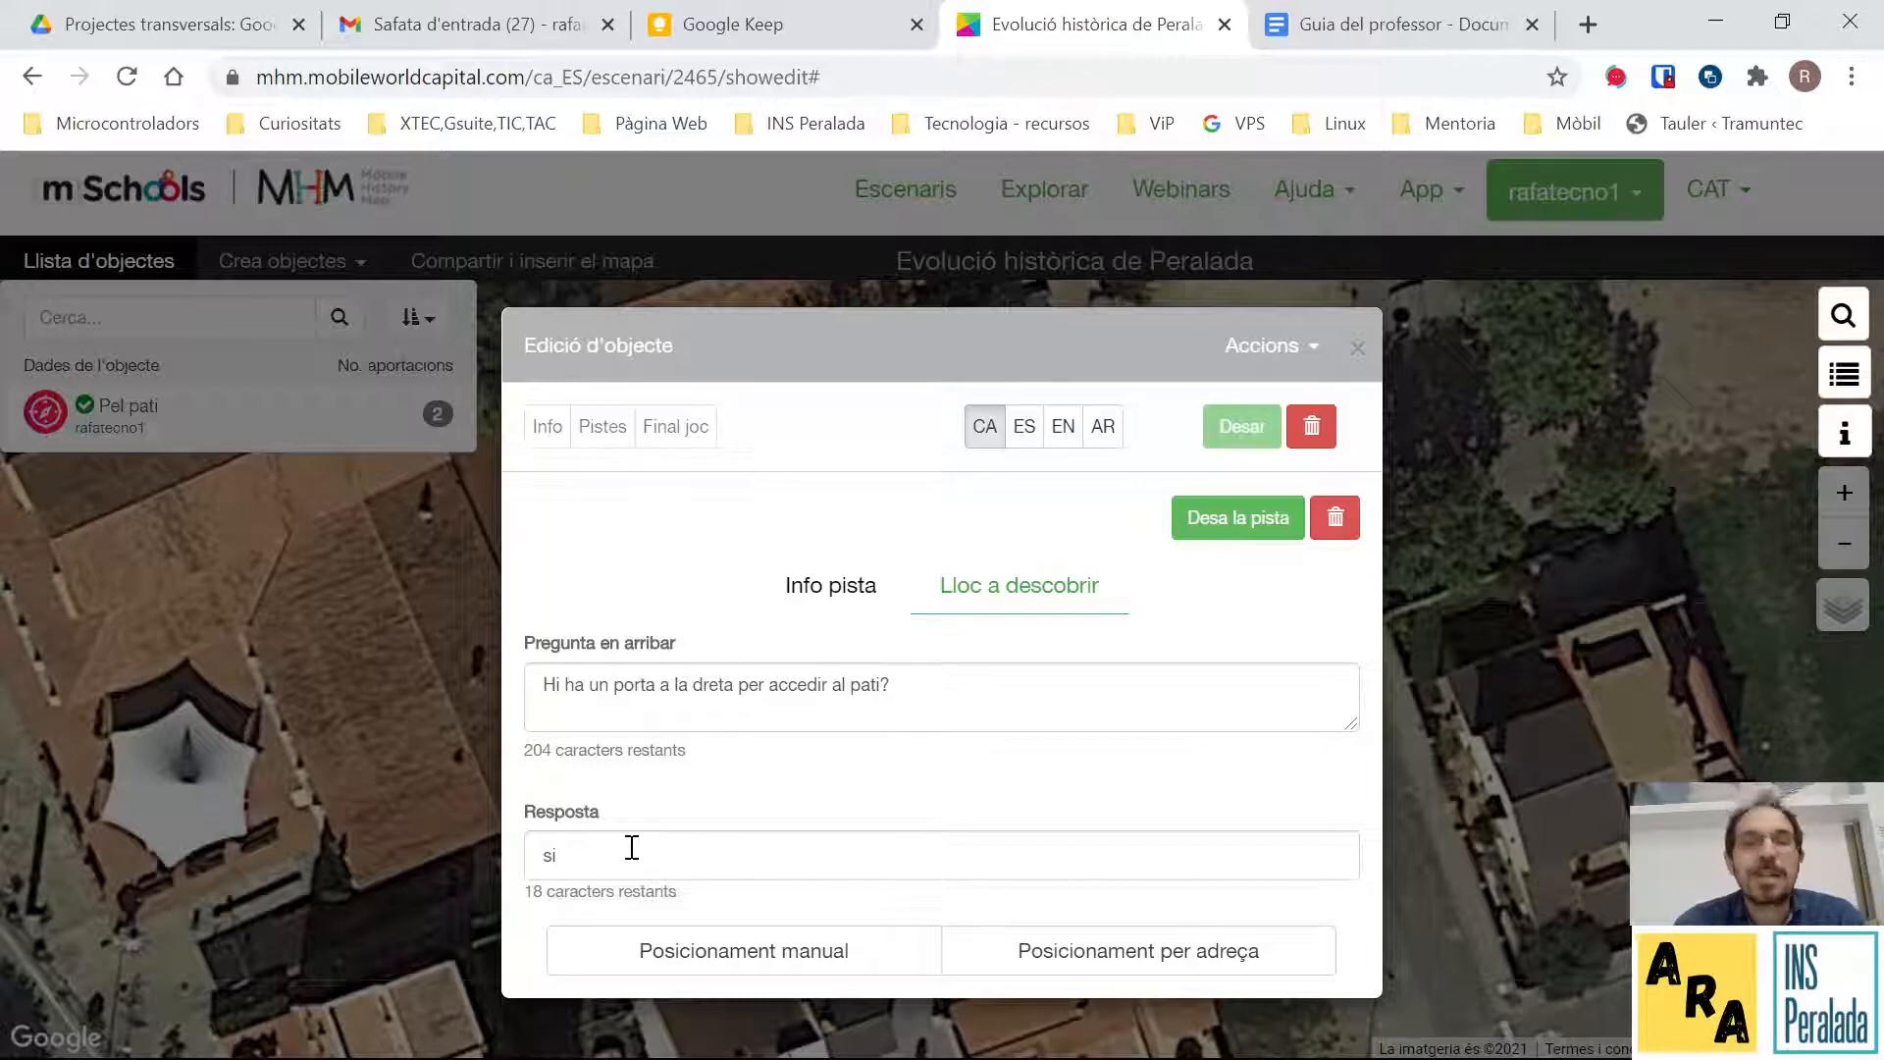
click(1232, 530)
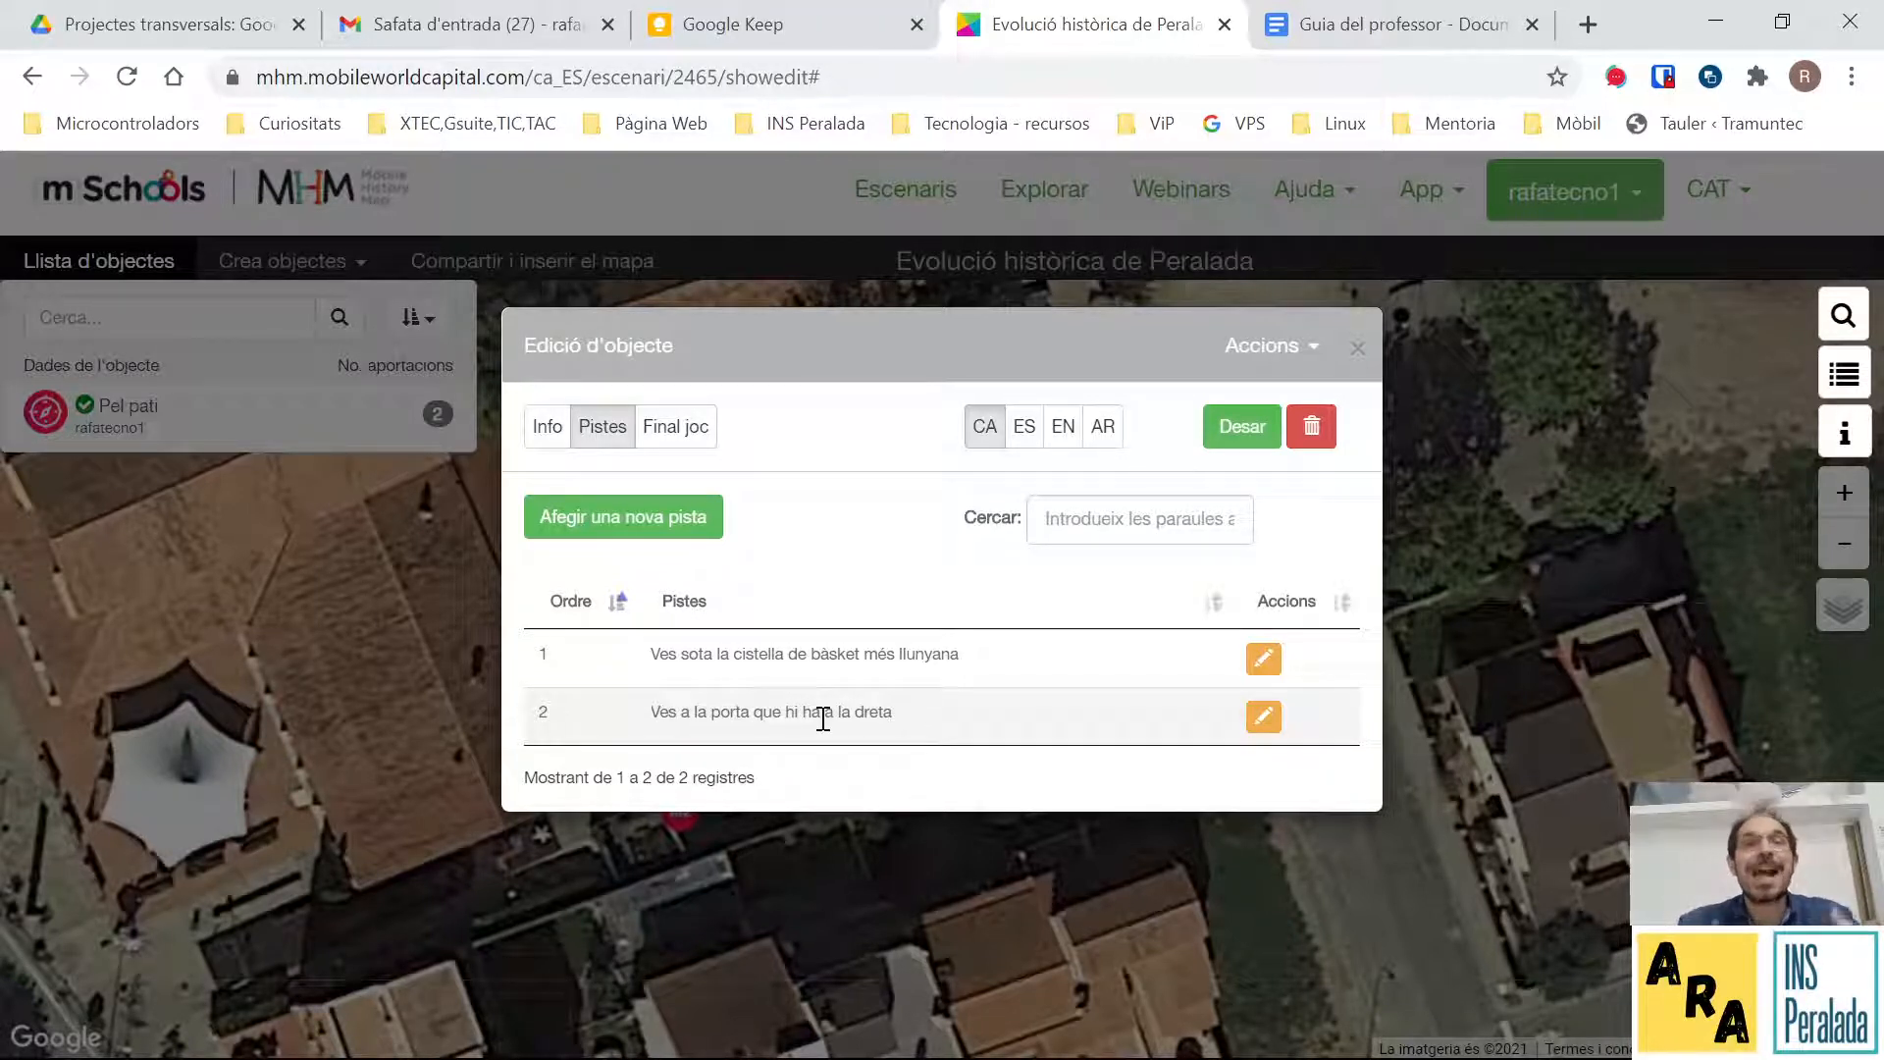
Review the question, answer and manual map position of the second clue, "Ves a la porta que hi ha a la dreta", and save it.
click(1264, 716)
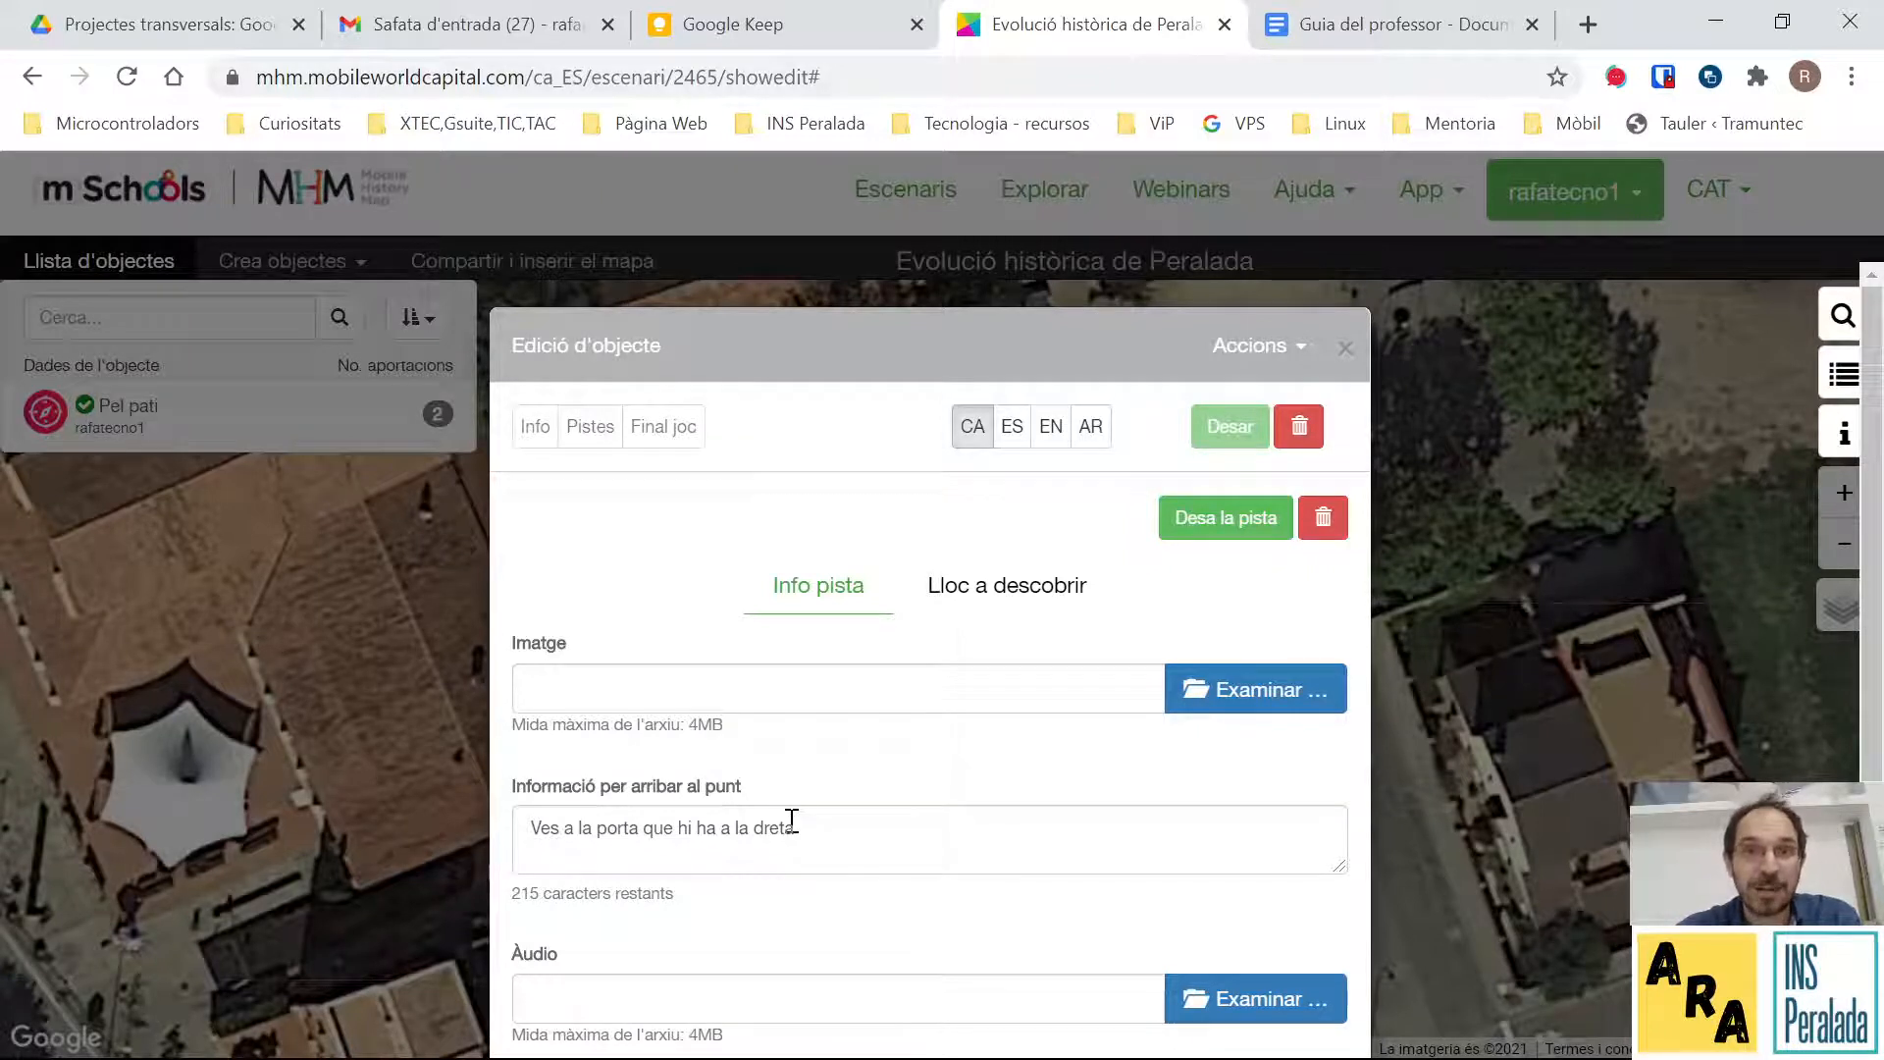
click(967, 608)
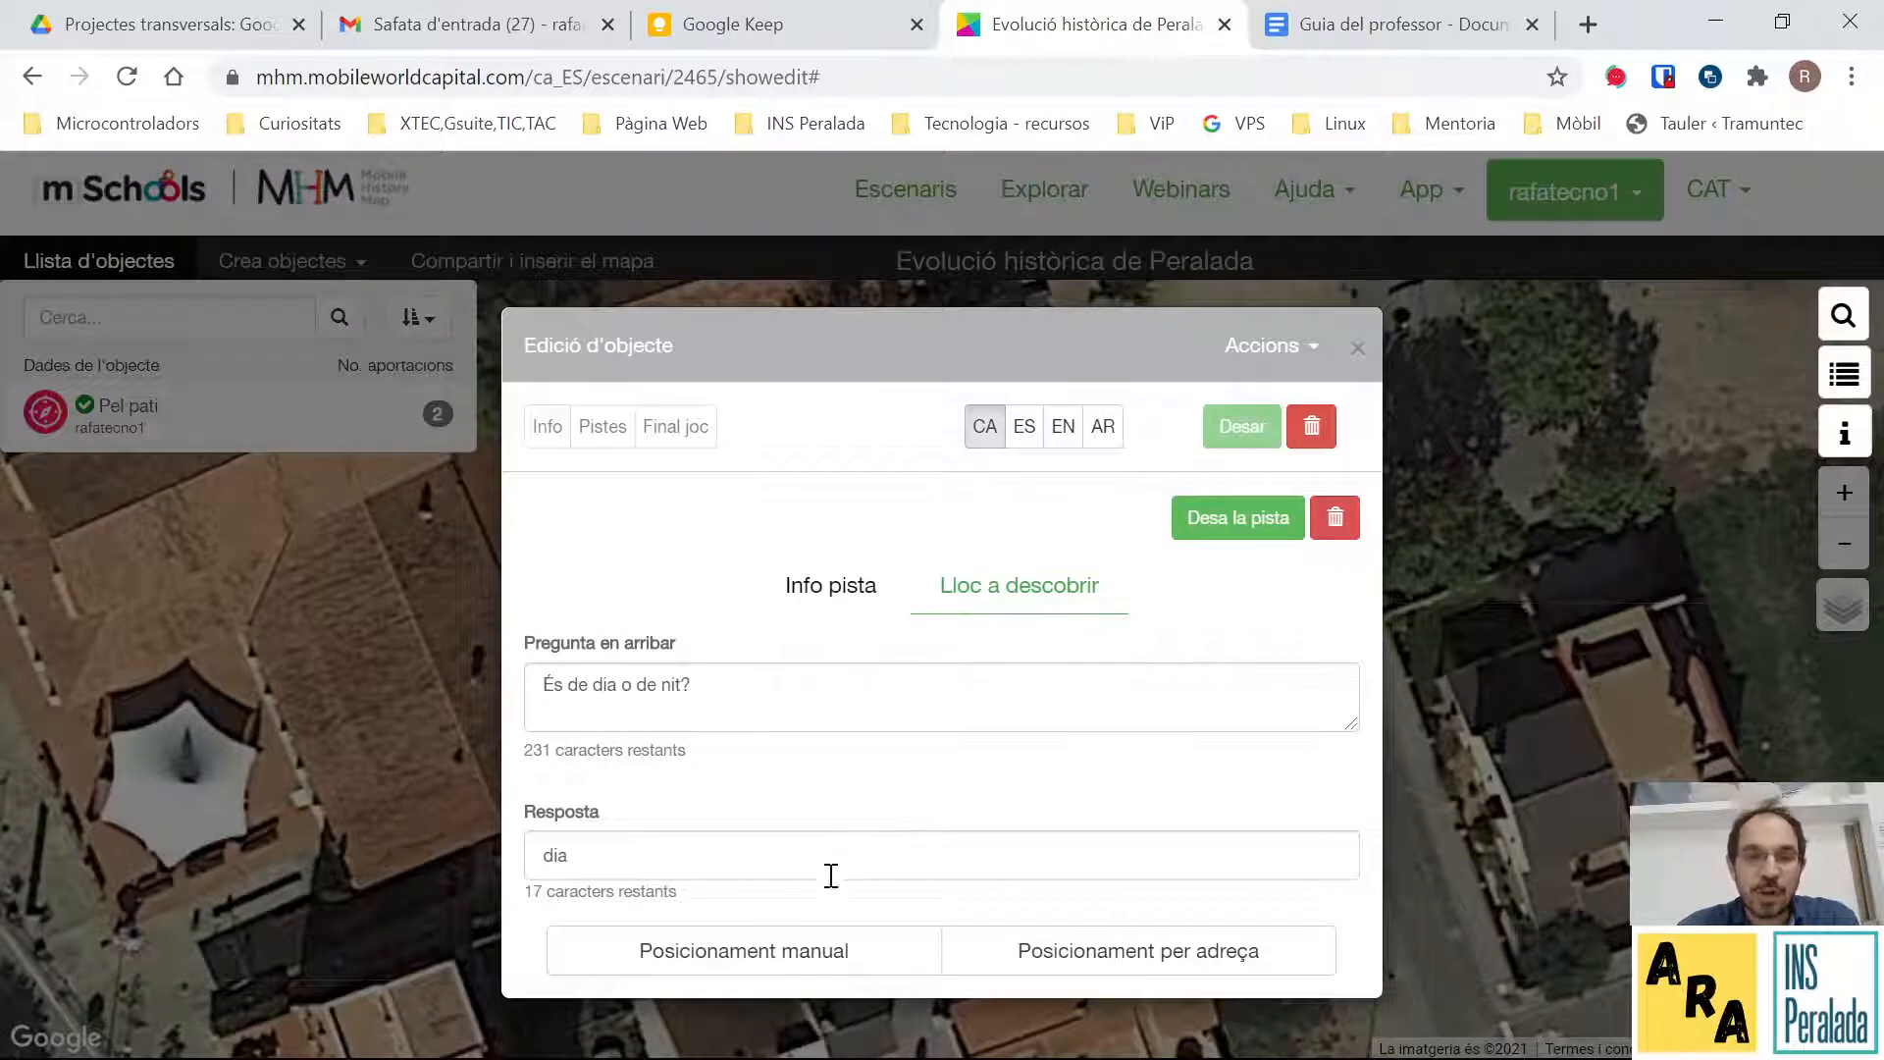
click(834, 952)
drag(912, 927, 1039, 805)
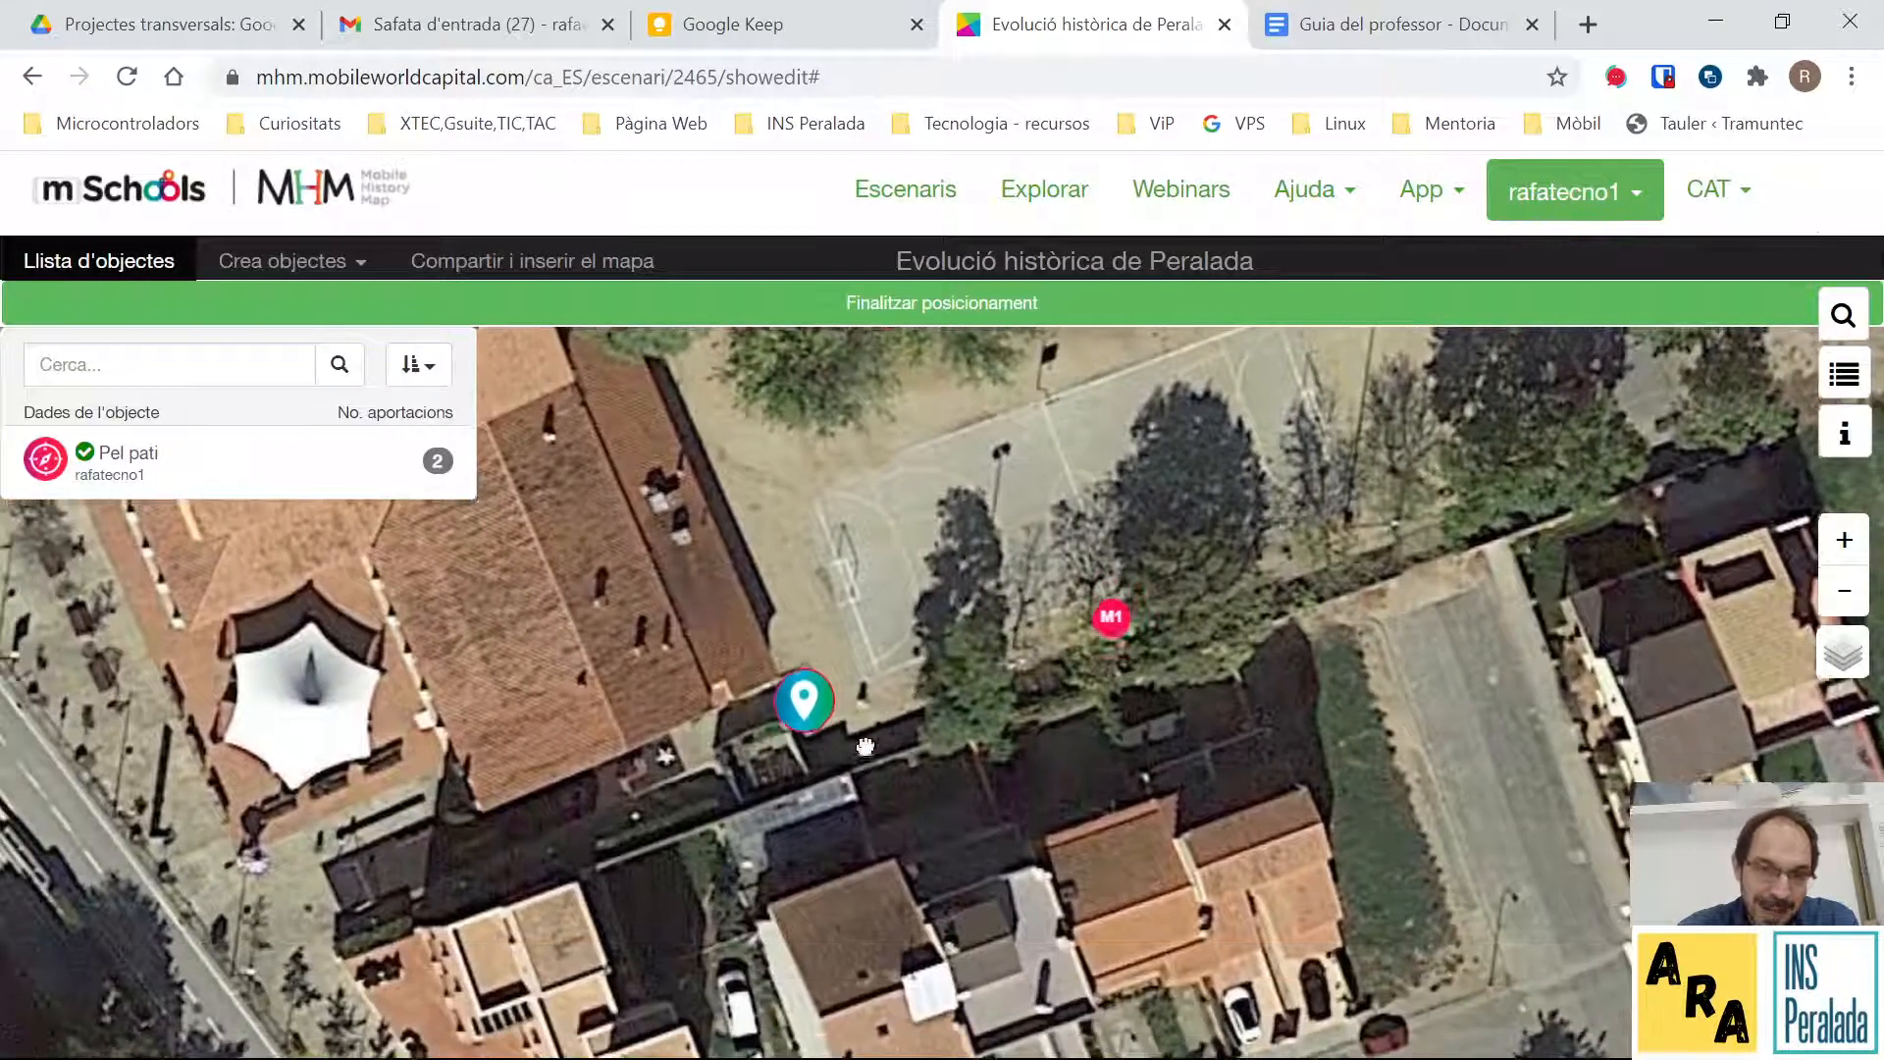
drag(865, 757, 973, 733)
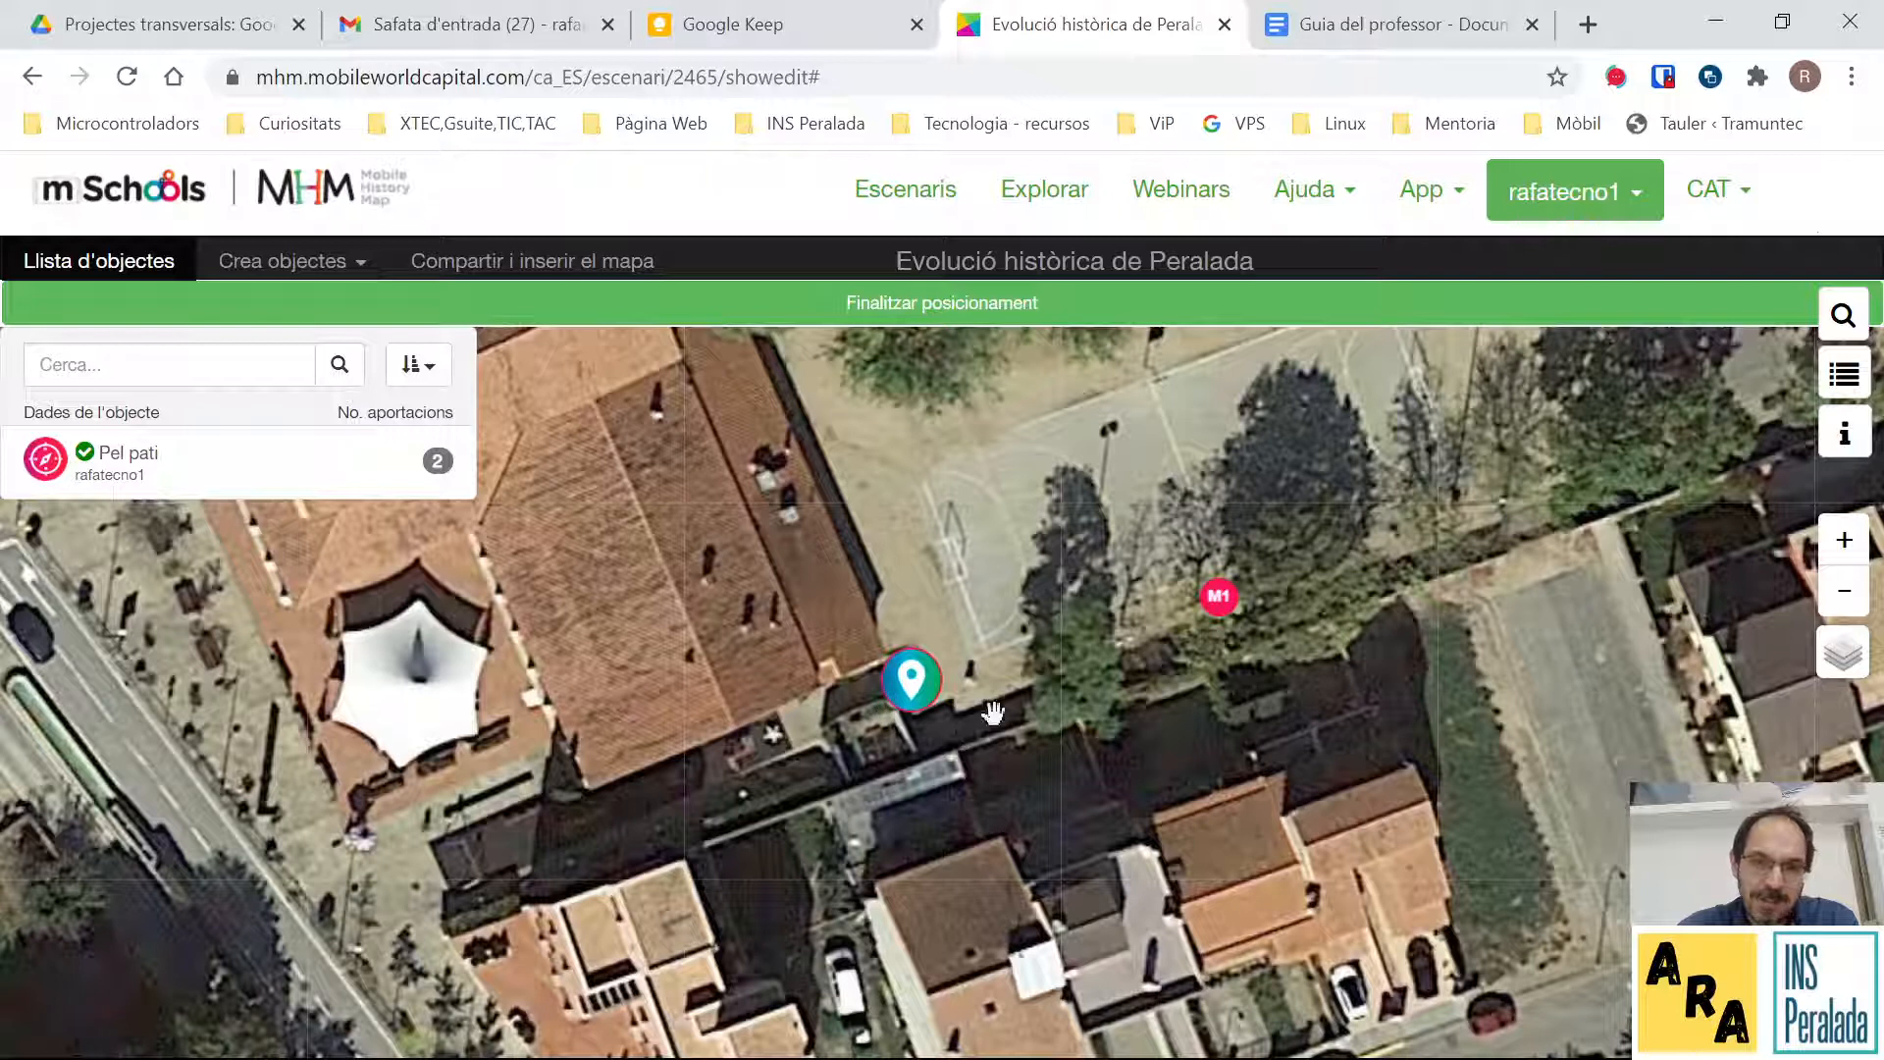
click(1007, 308)
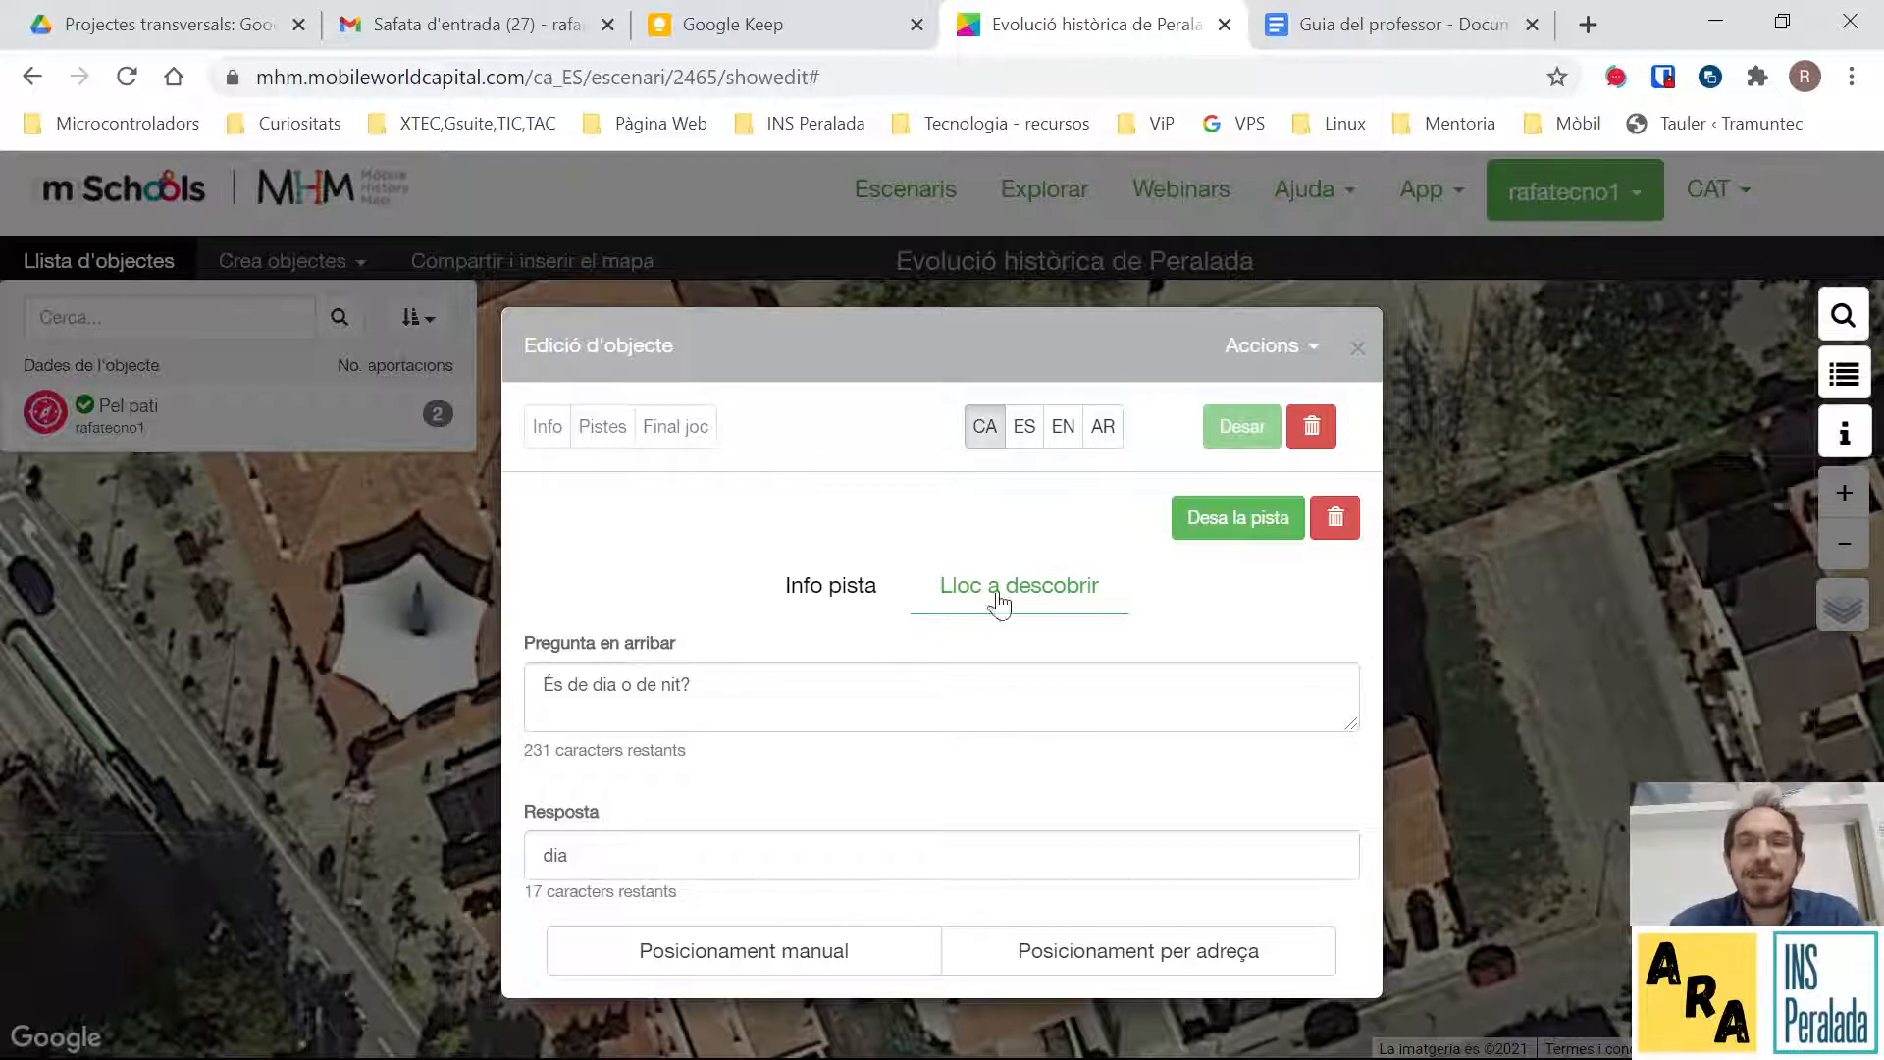
click(1226, 527)
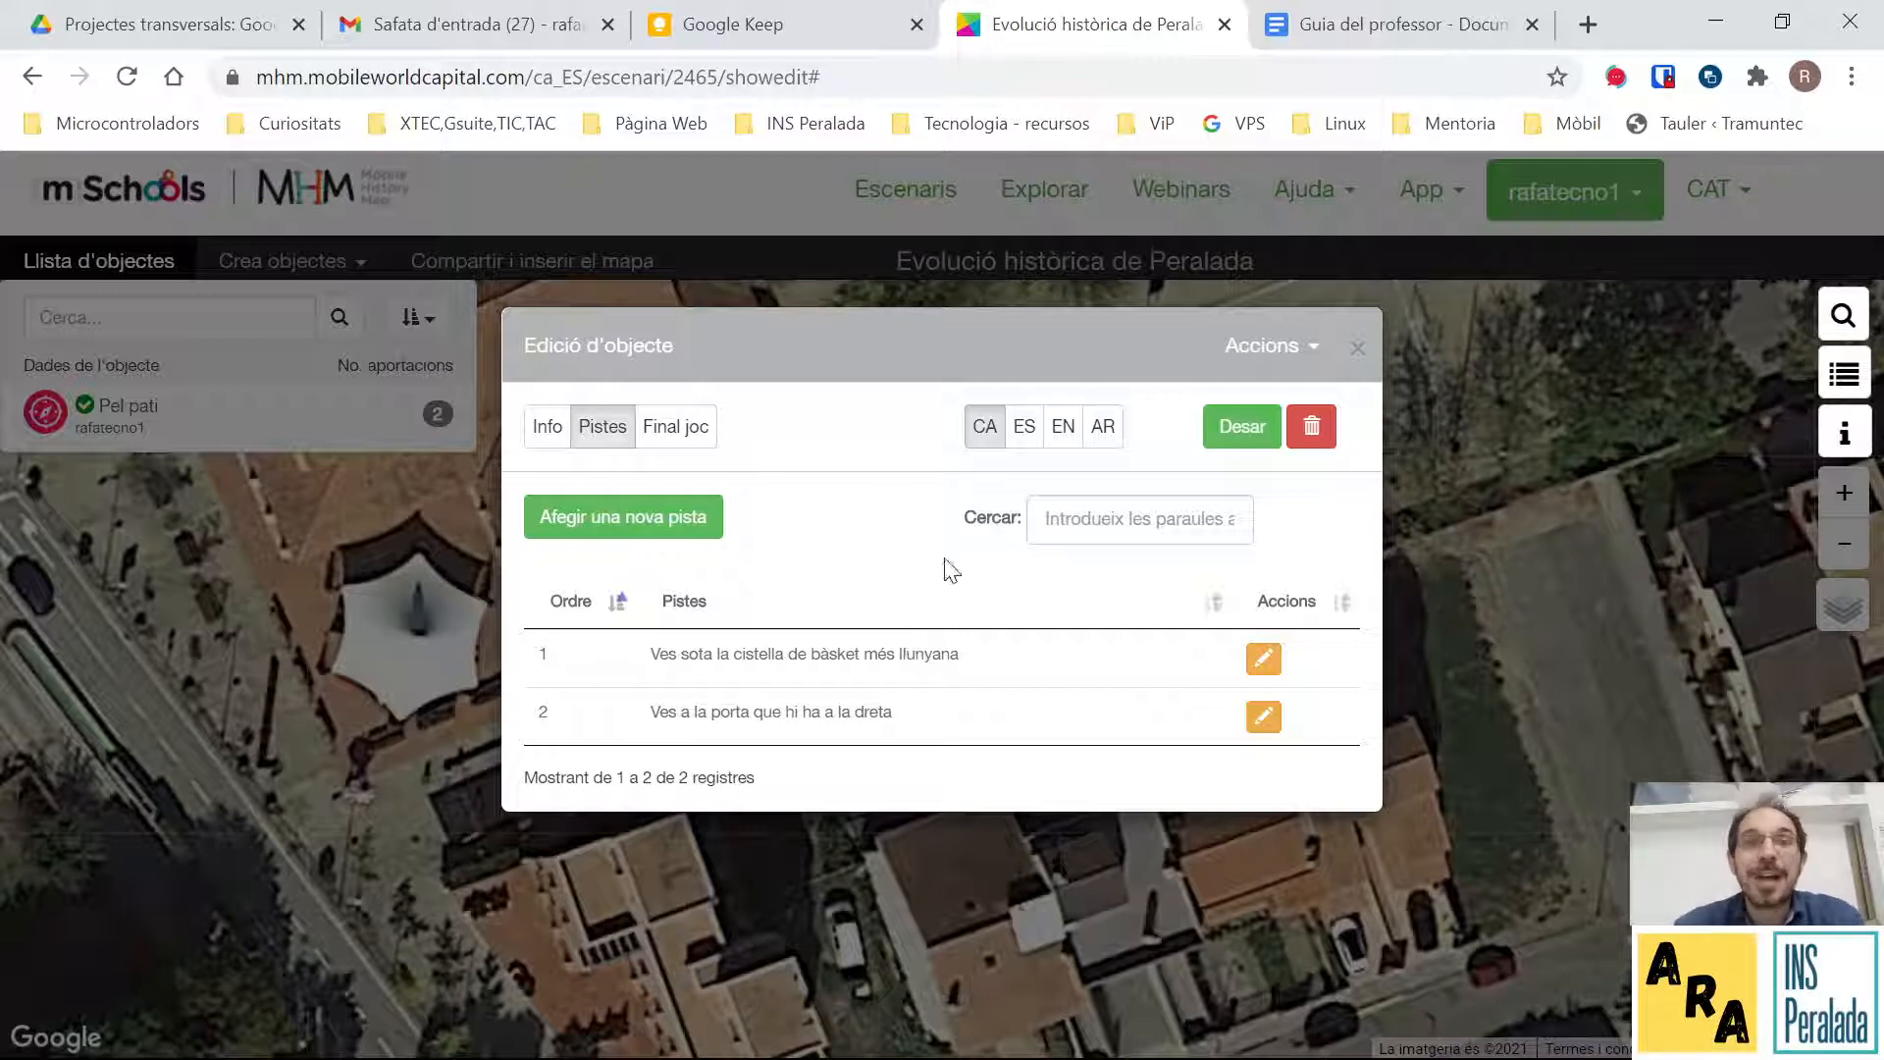
Review the end-of-game content of the "Pel pati" object and close its editor.
click(695, 438)
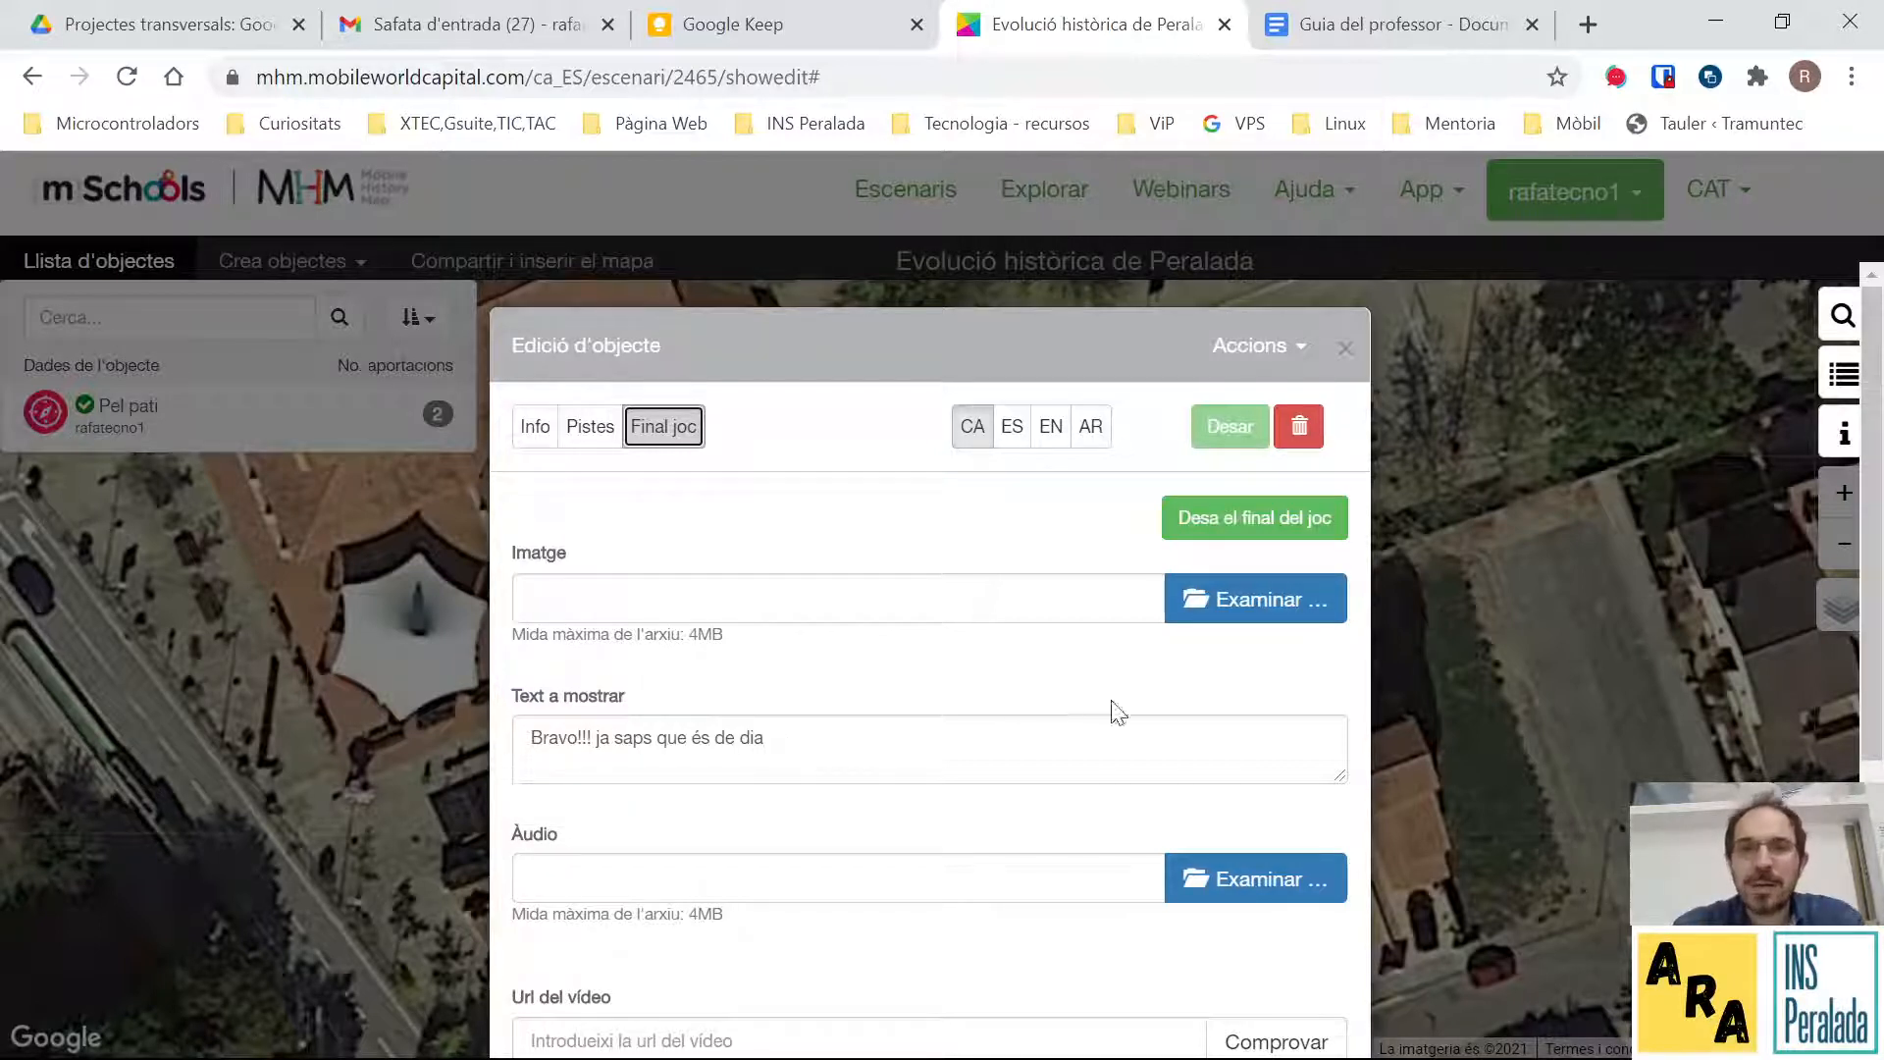
click(1345, 349)
Start creating a new "Joc de pistes" object with the map showing the roundabout and car park at the edge of town.
scroll(1079, 589, down, 2)
drag(1088, 581, 1332, 453)
drag(1057, 694, 1400, 492)
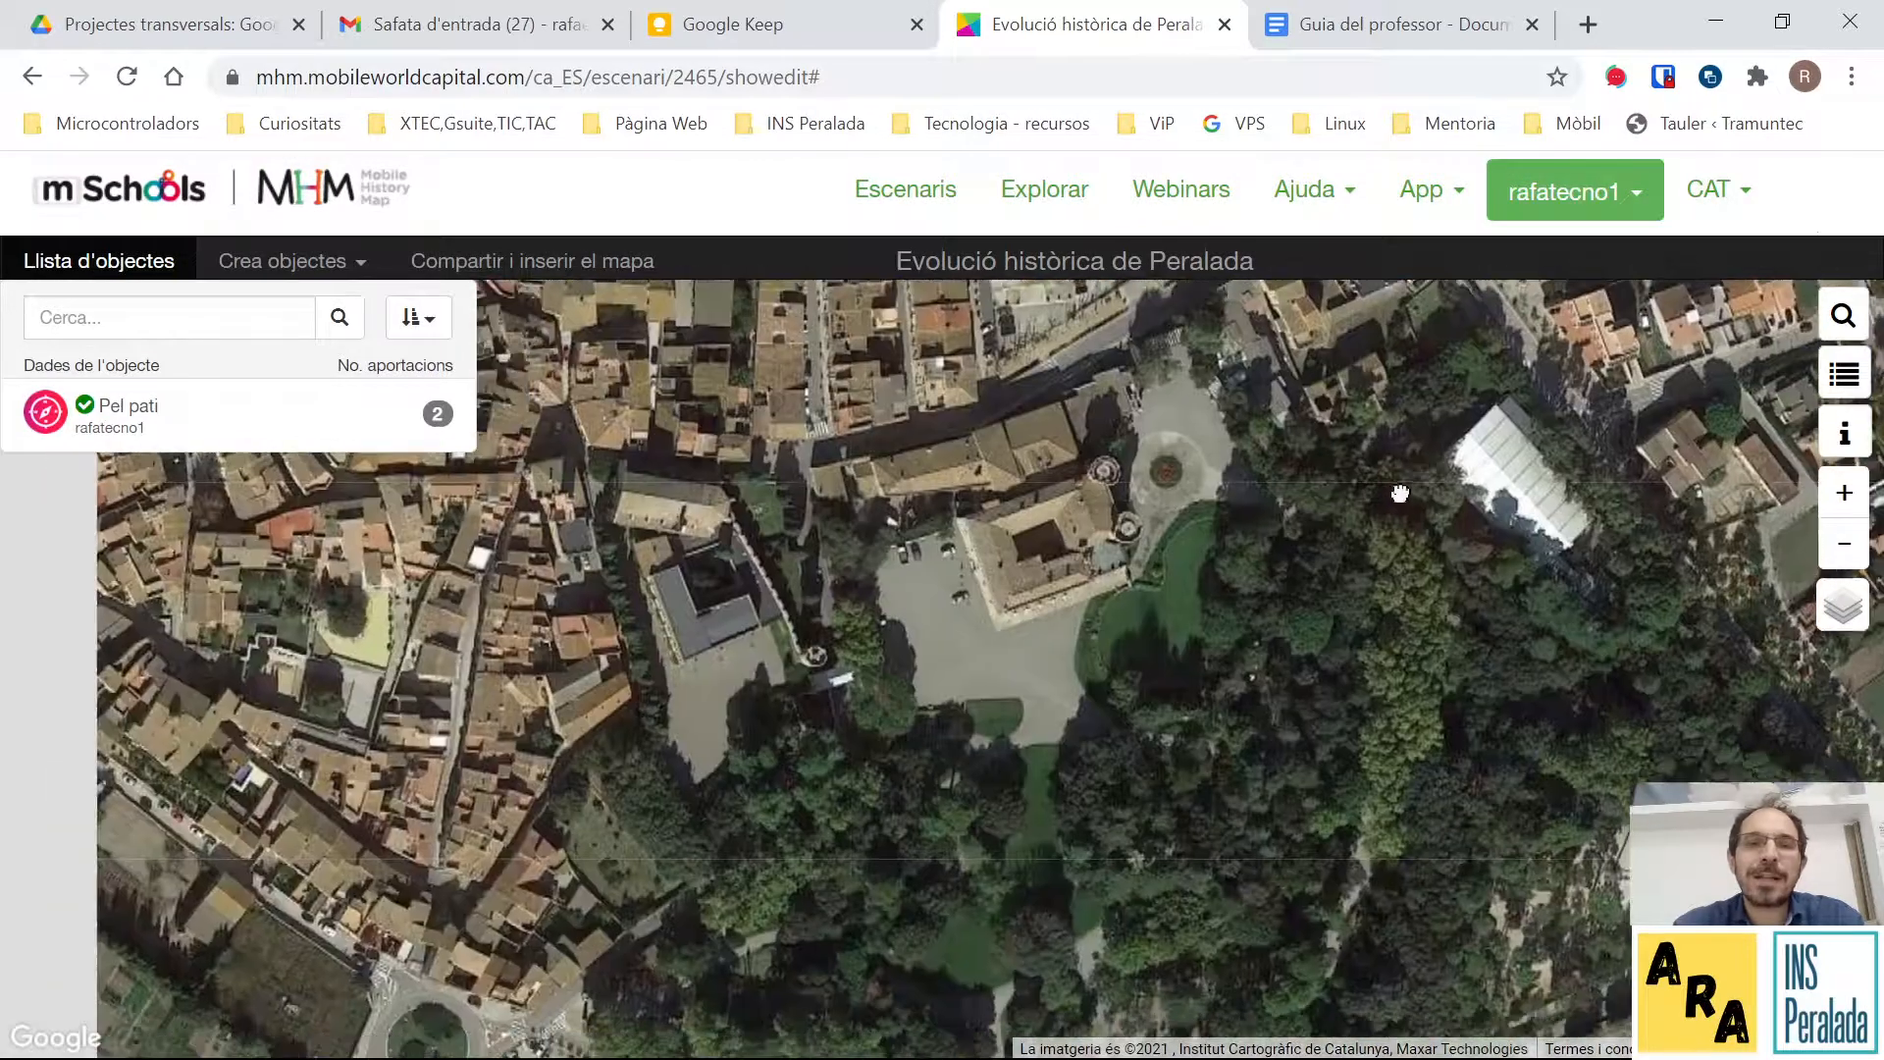
drag(956, 687, 1317, 516)
drag(979, 871, 918, 628)
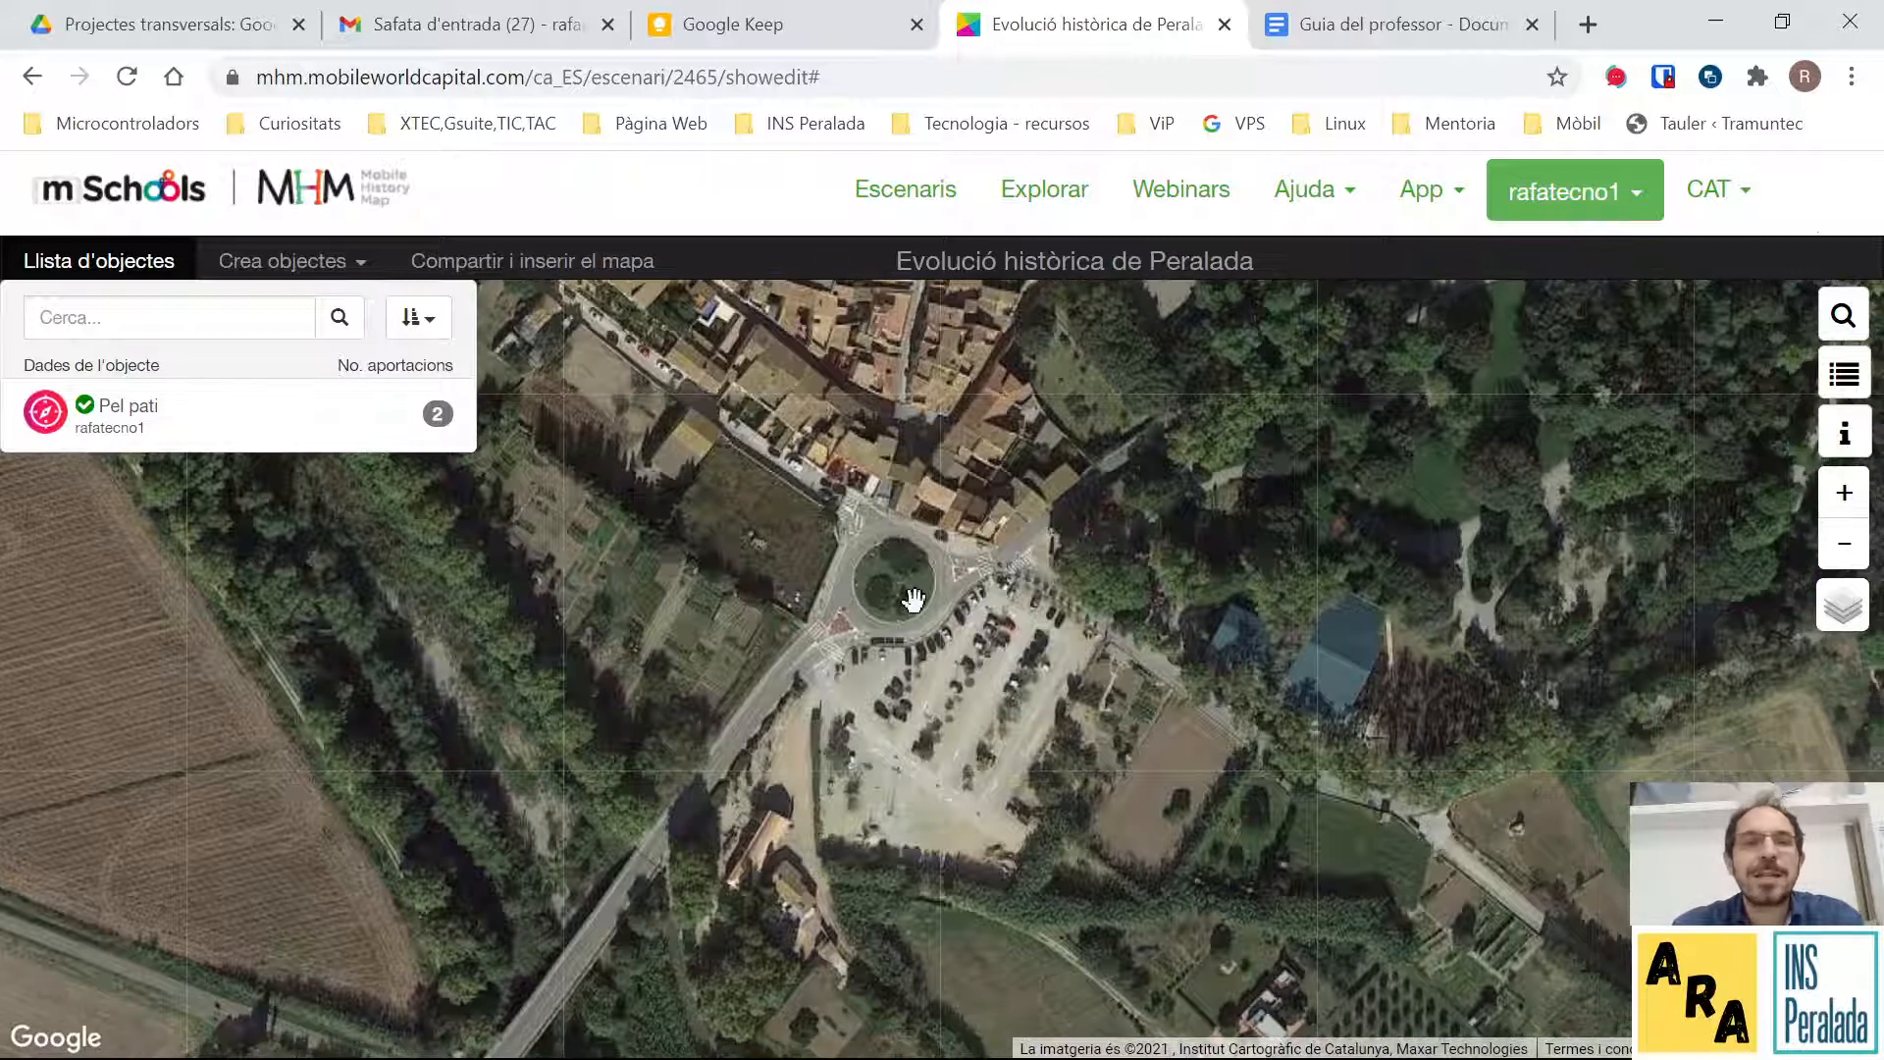
click(355, 263)
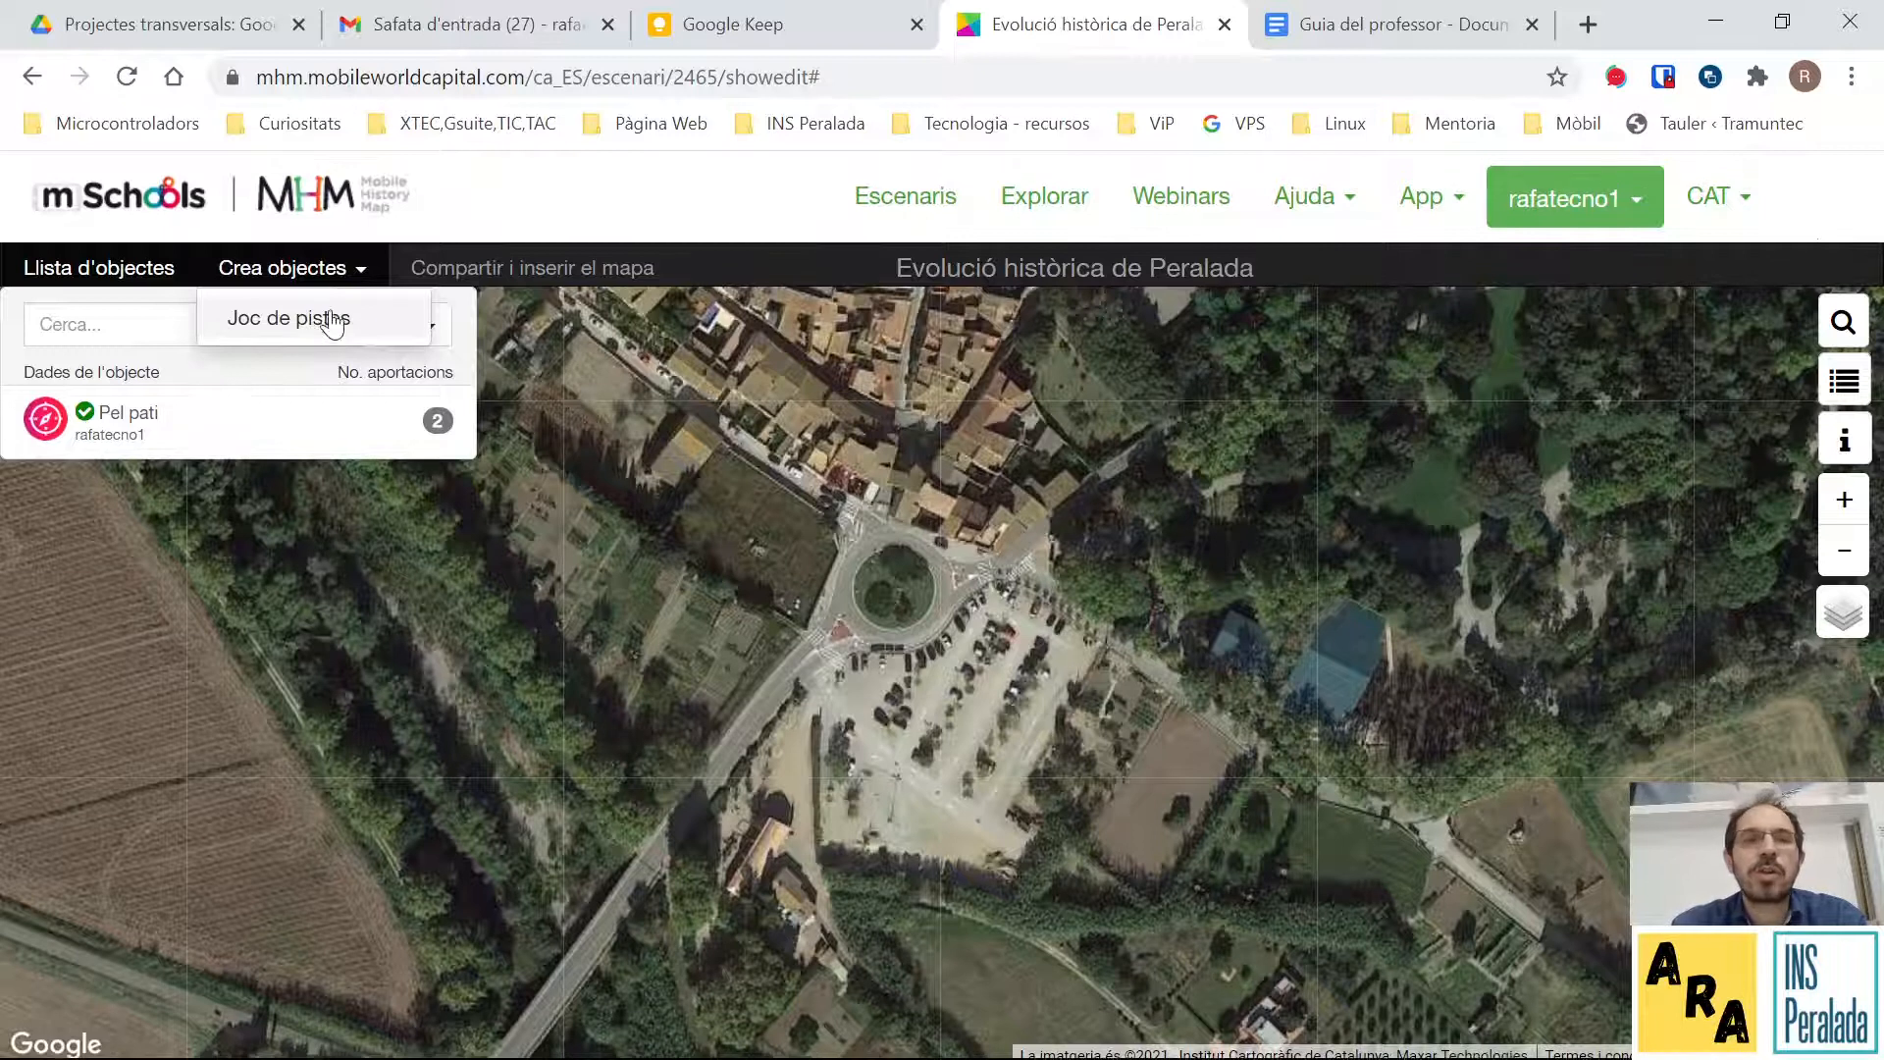
click(323, 324)
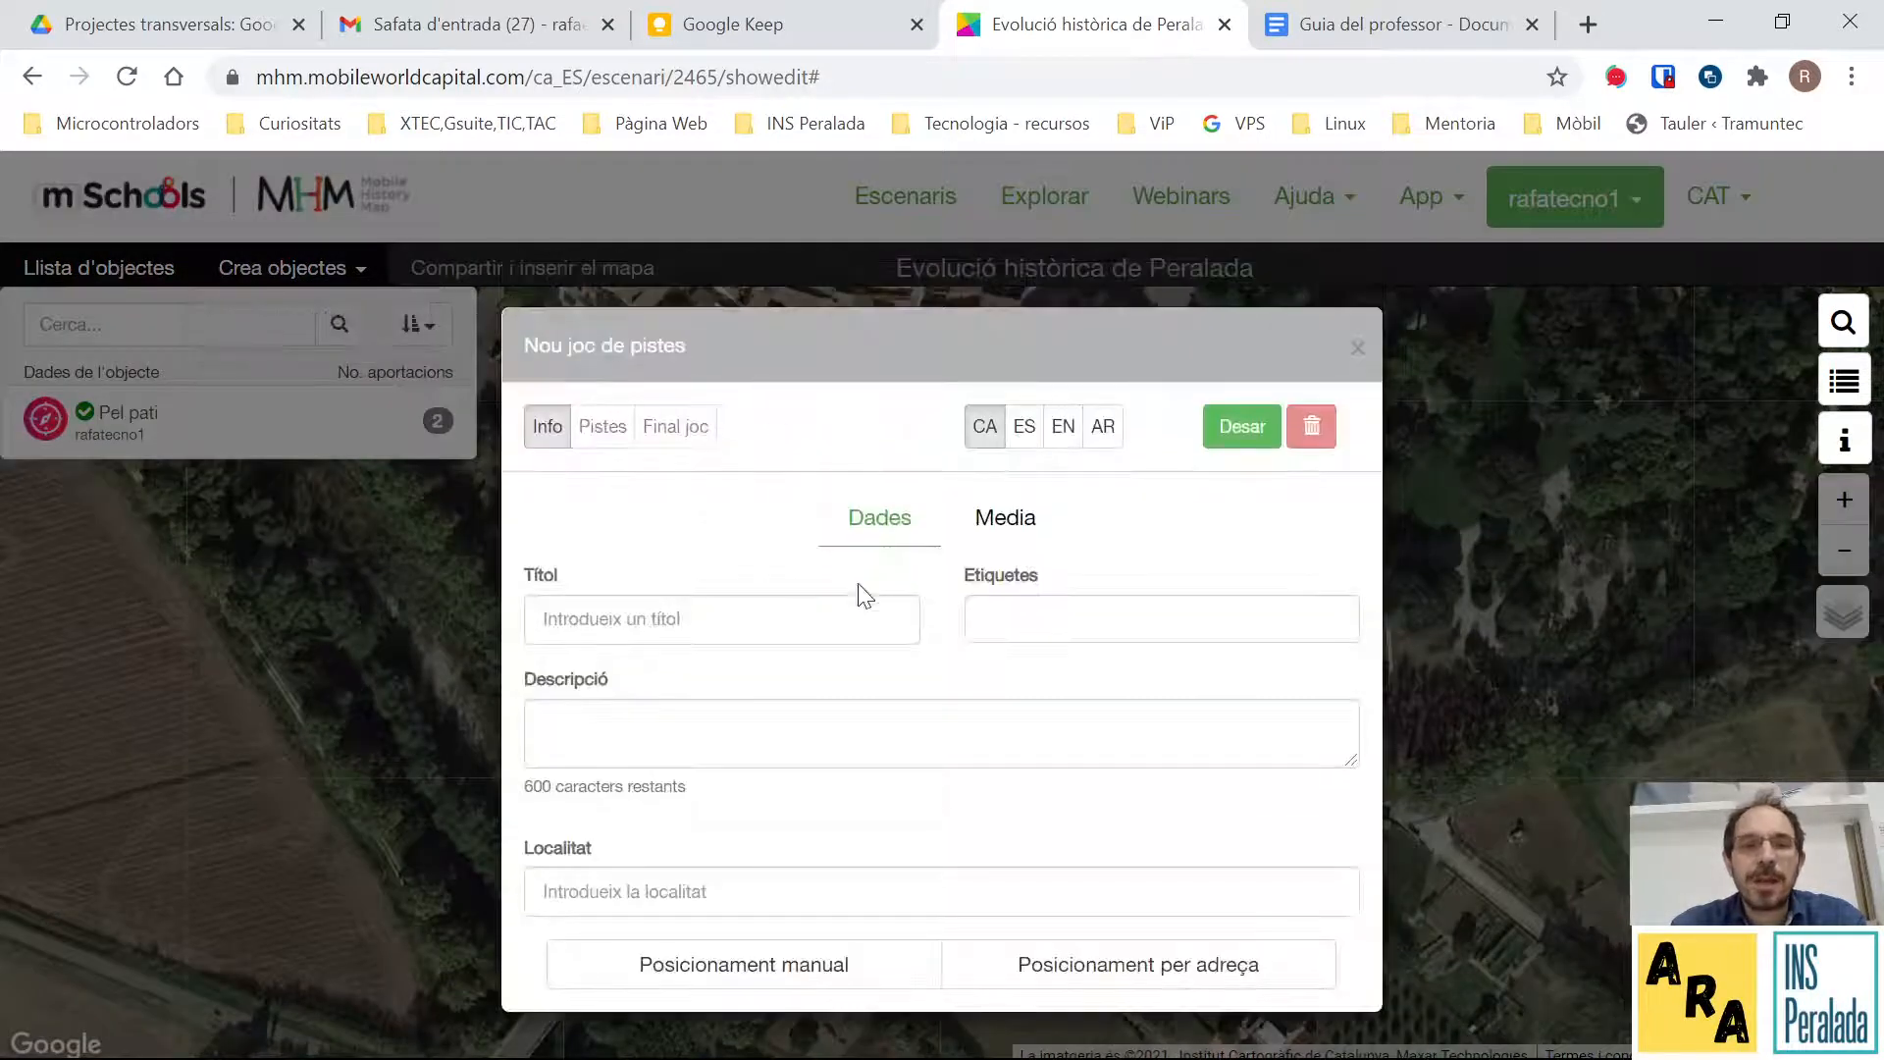
Title the new clue game "Evolució històrica de Peralada".
click(676, 622)
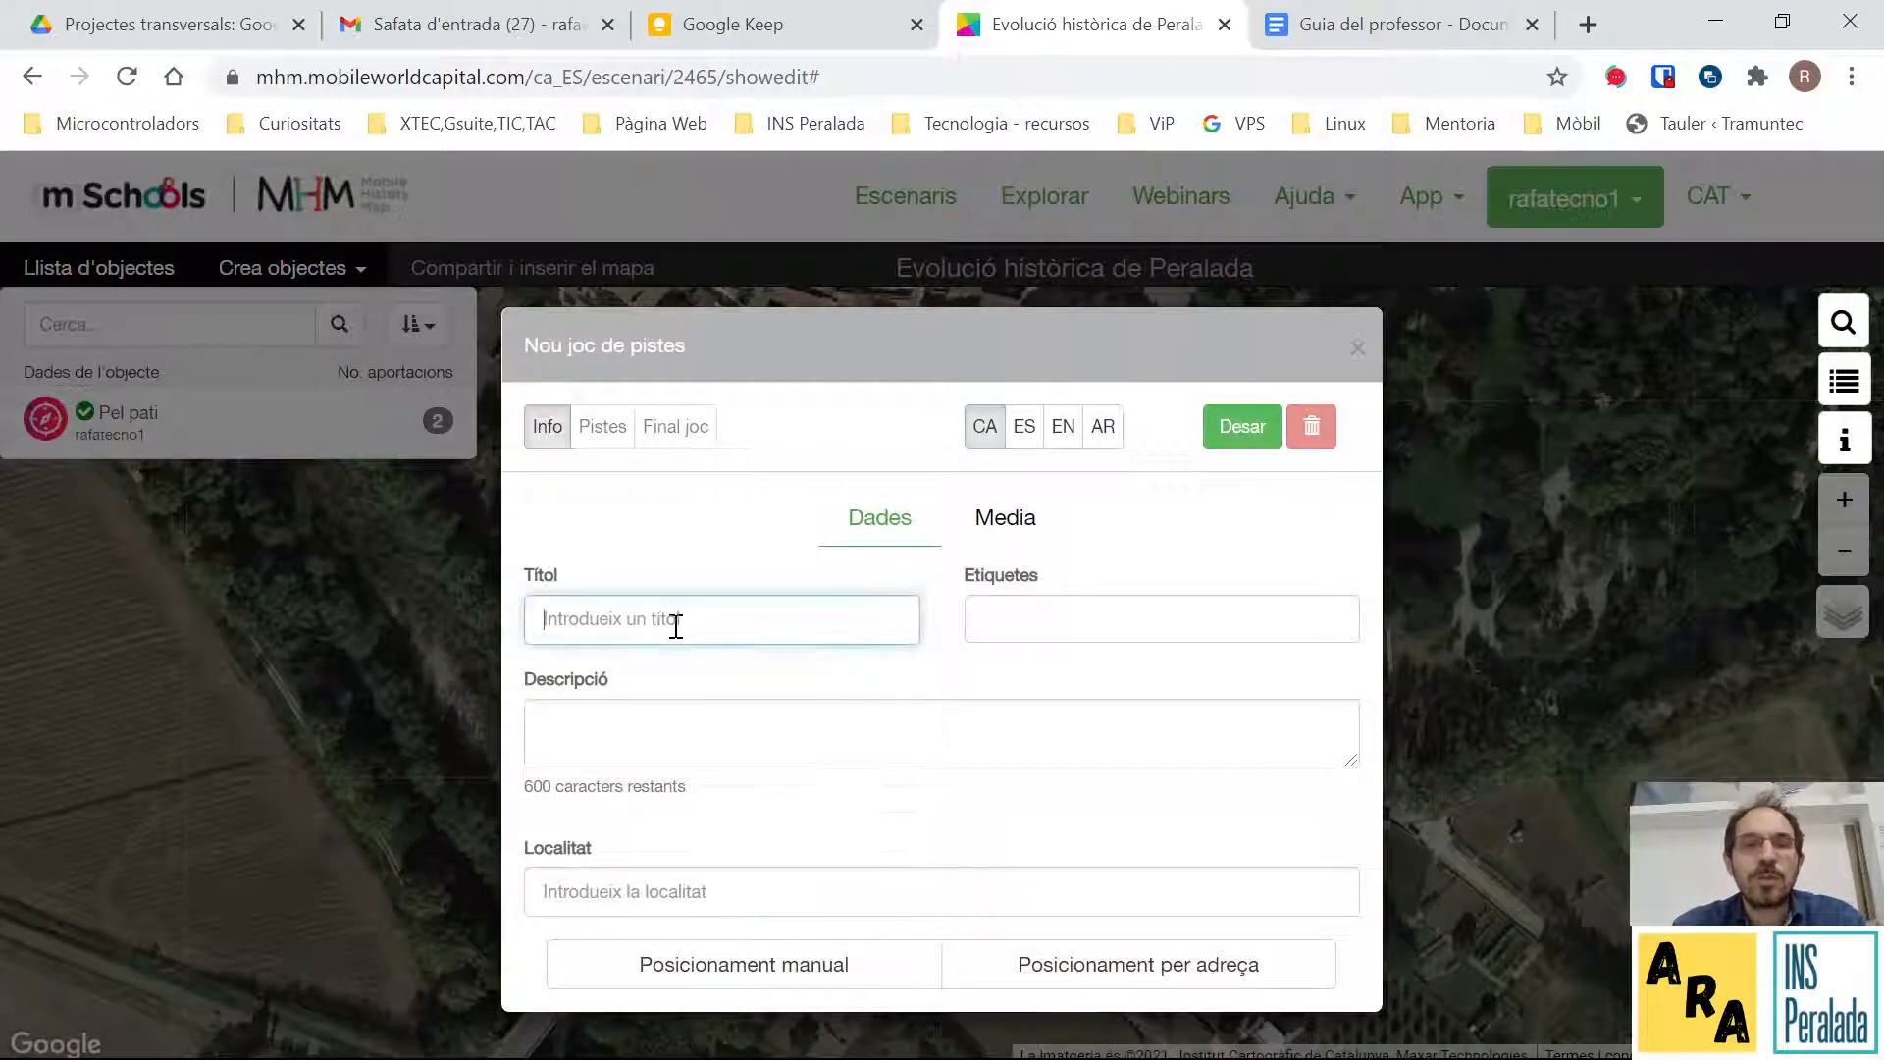
text(E)
key(BackSpace)
text(Evoluci)
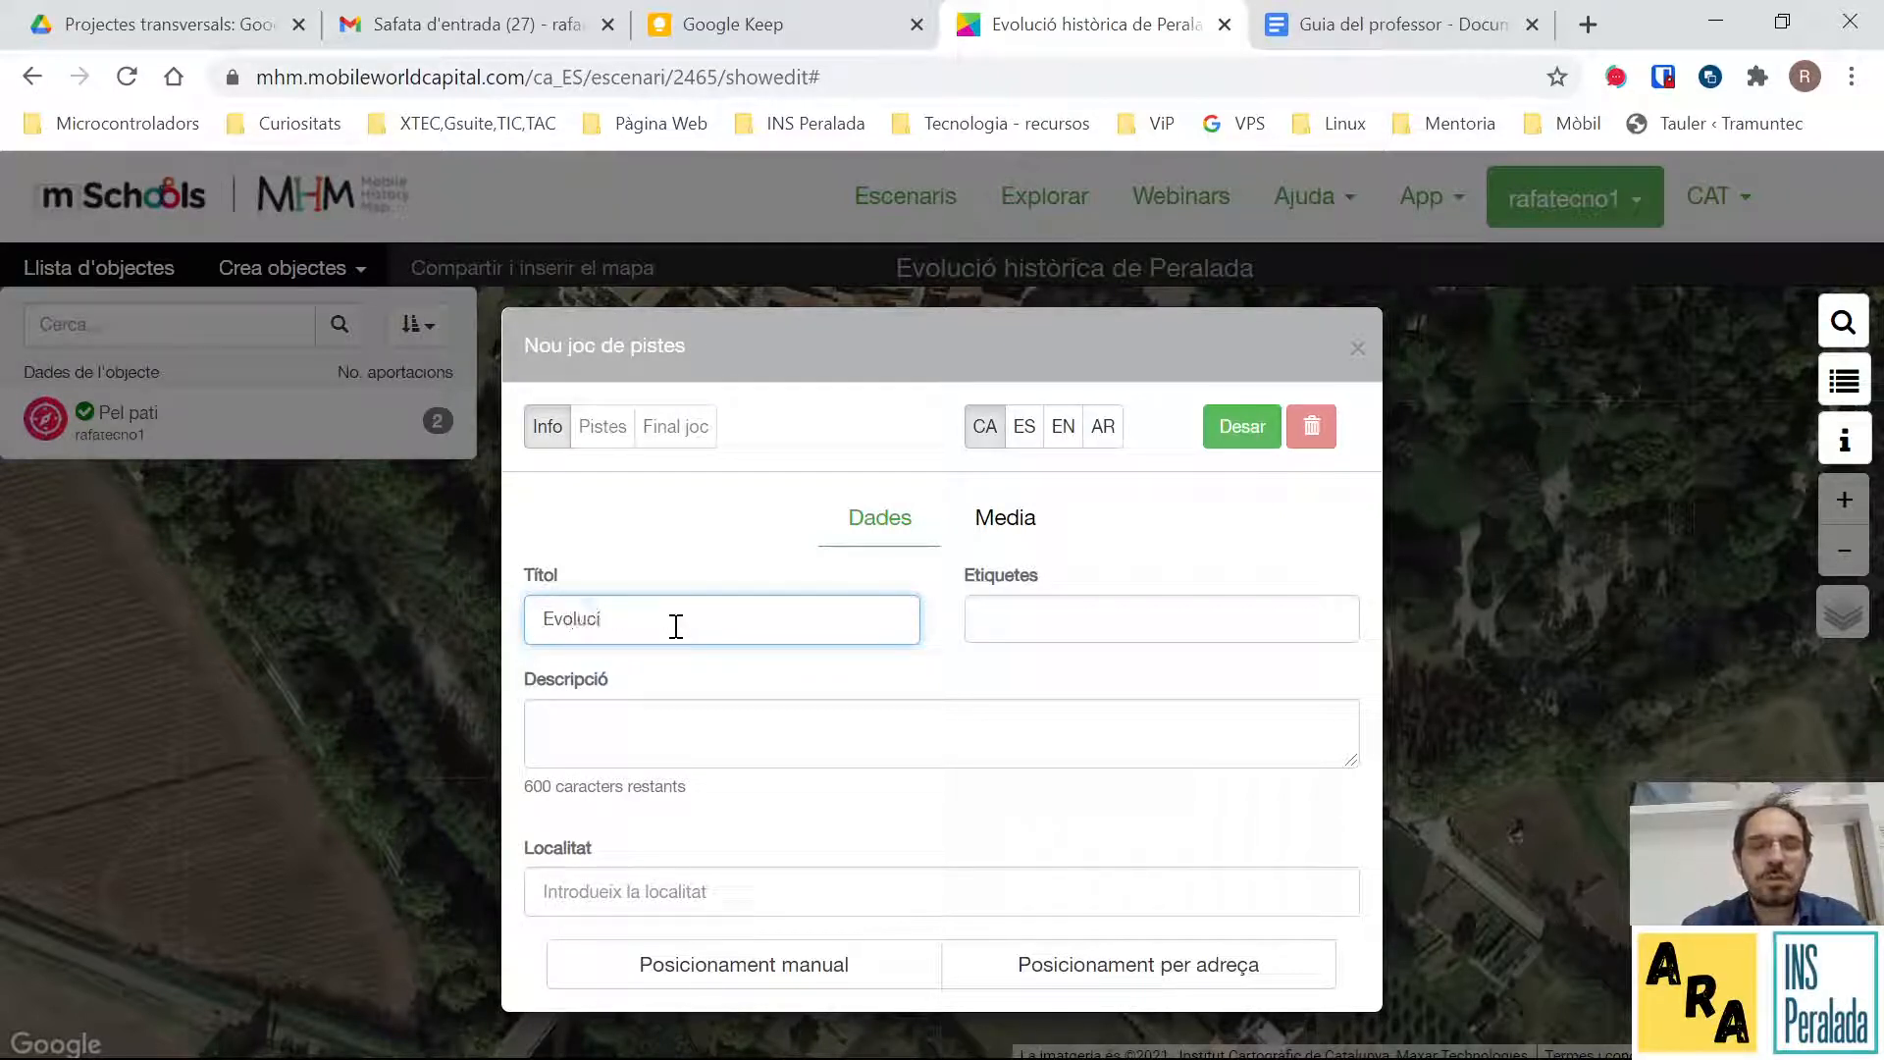
text(ó hist`roica)
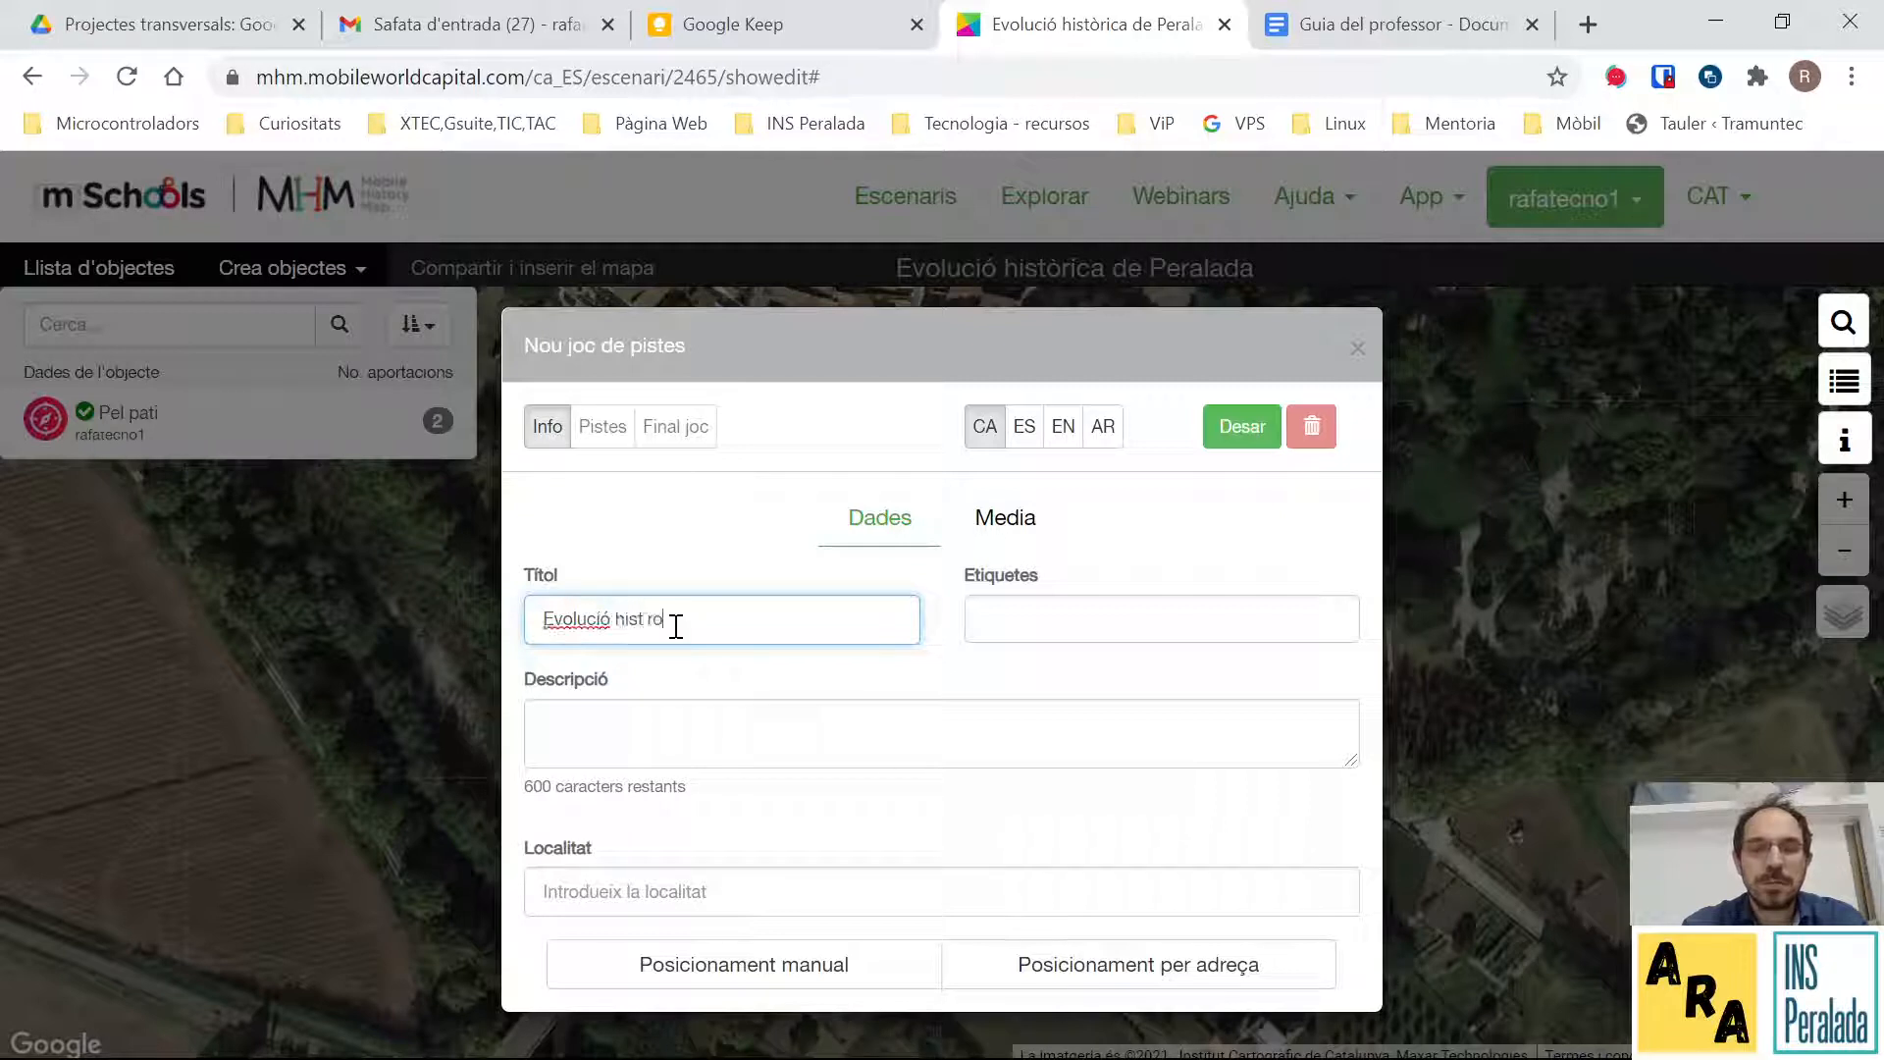
key(BackSpace)
key(BackSpace)
key(BackSpace)
key(BackSpace)
key(BackSpace)
key(BackSpace)
key(BackSpace)
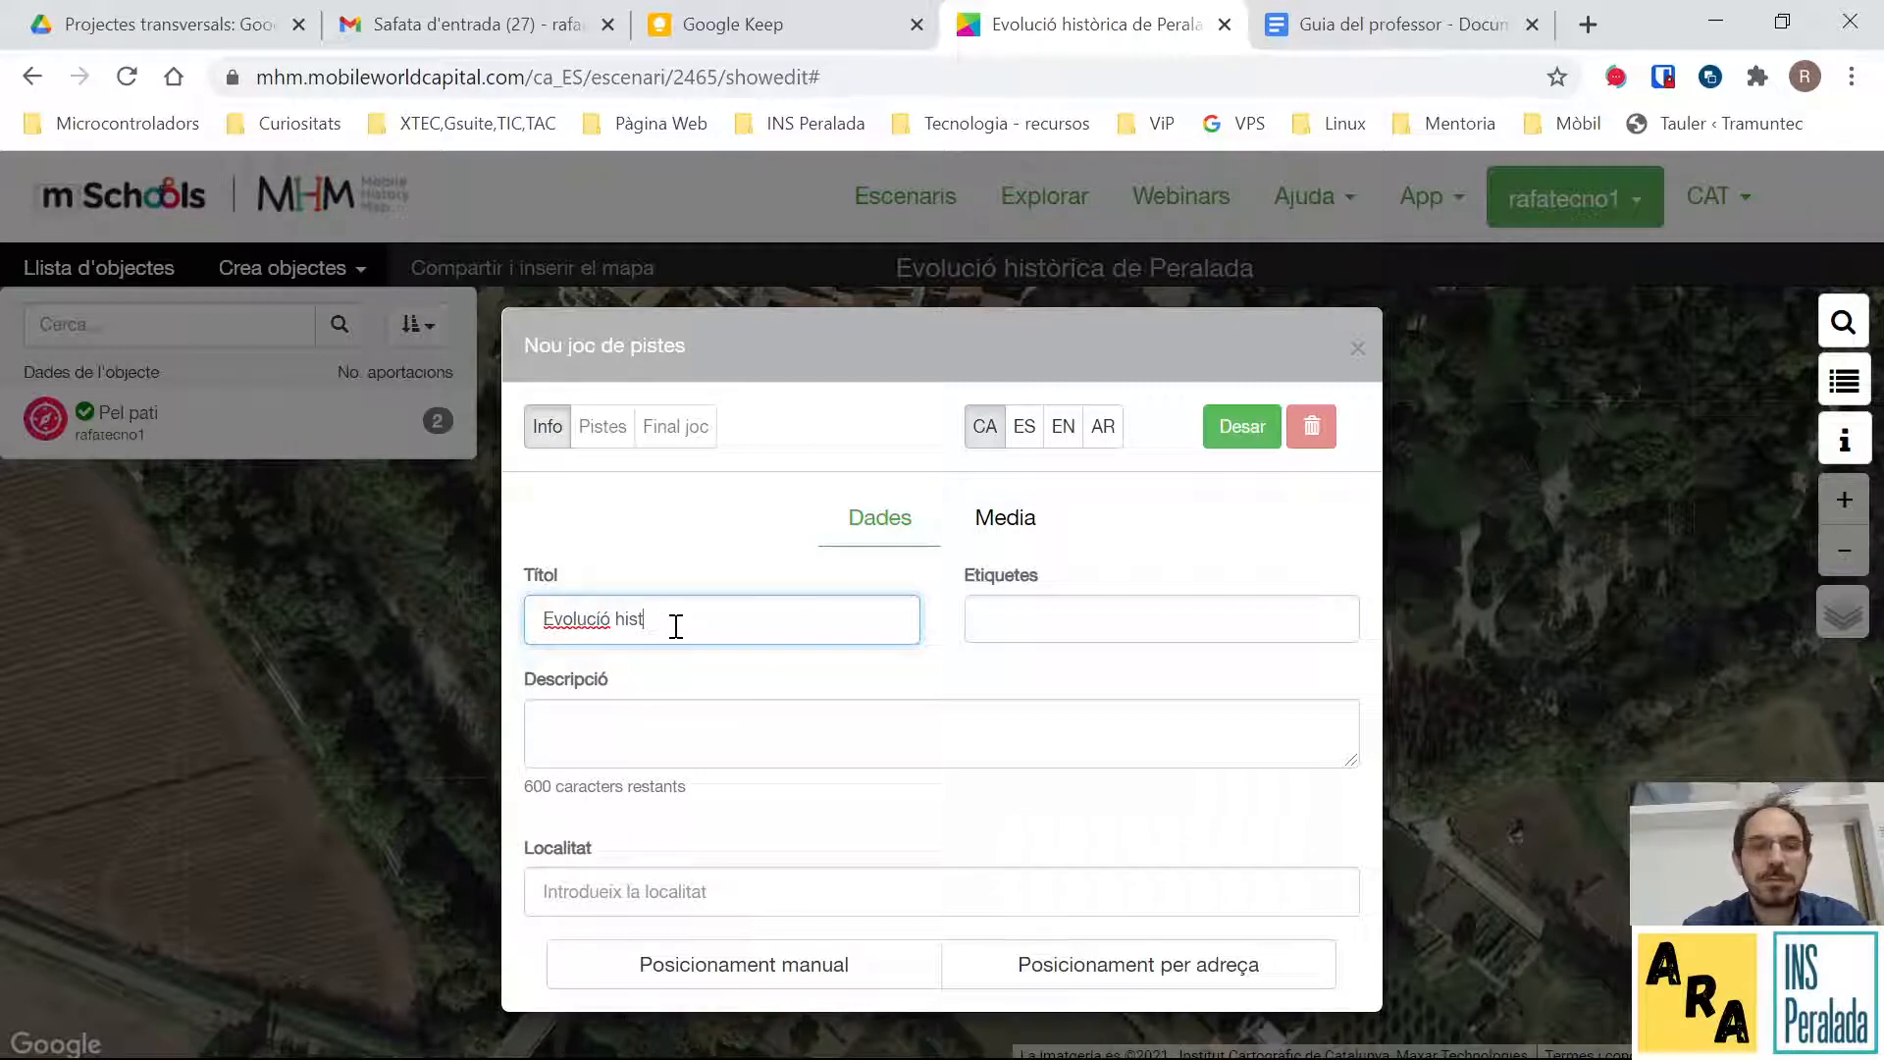
text(`r)
text(òrica de)
text( Peralada)
Enter the game's description "Som a l'aparcament al sud de Peralada".
click(698, 714)
text(Sóm)
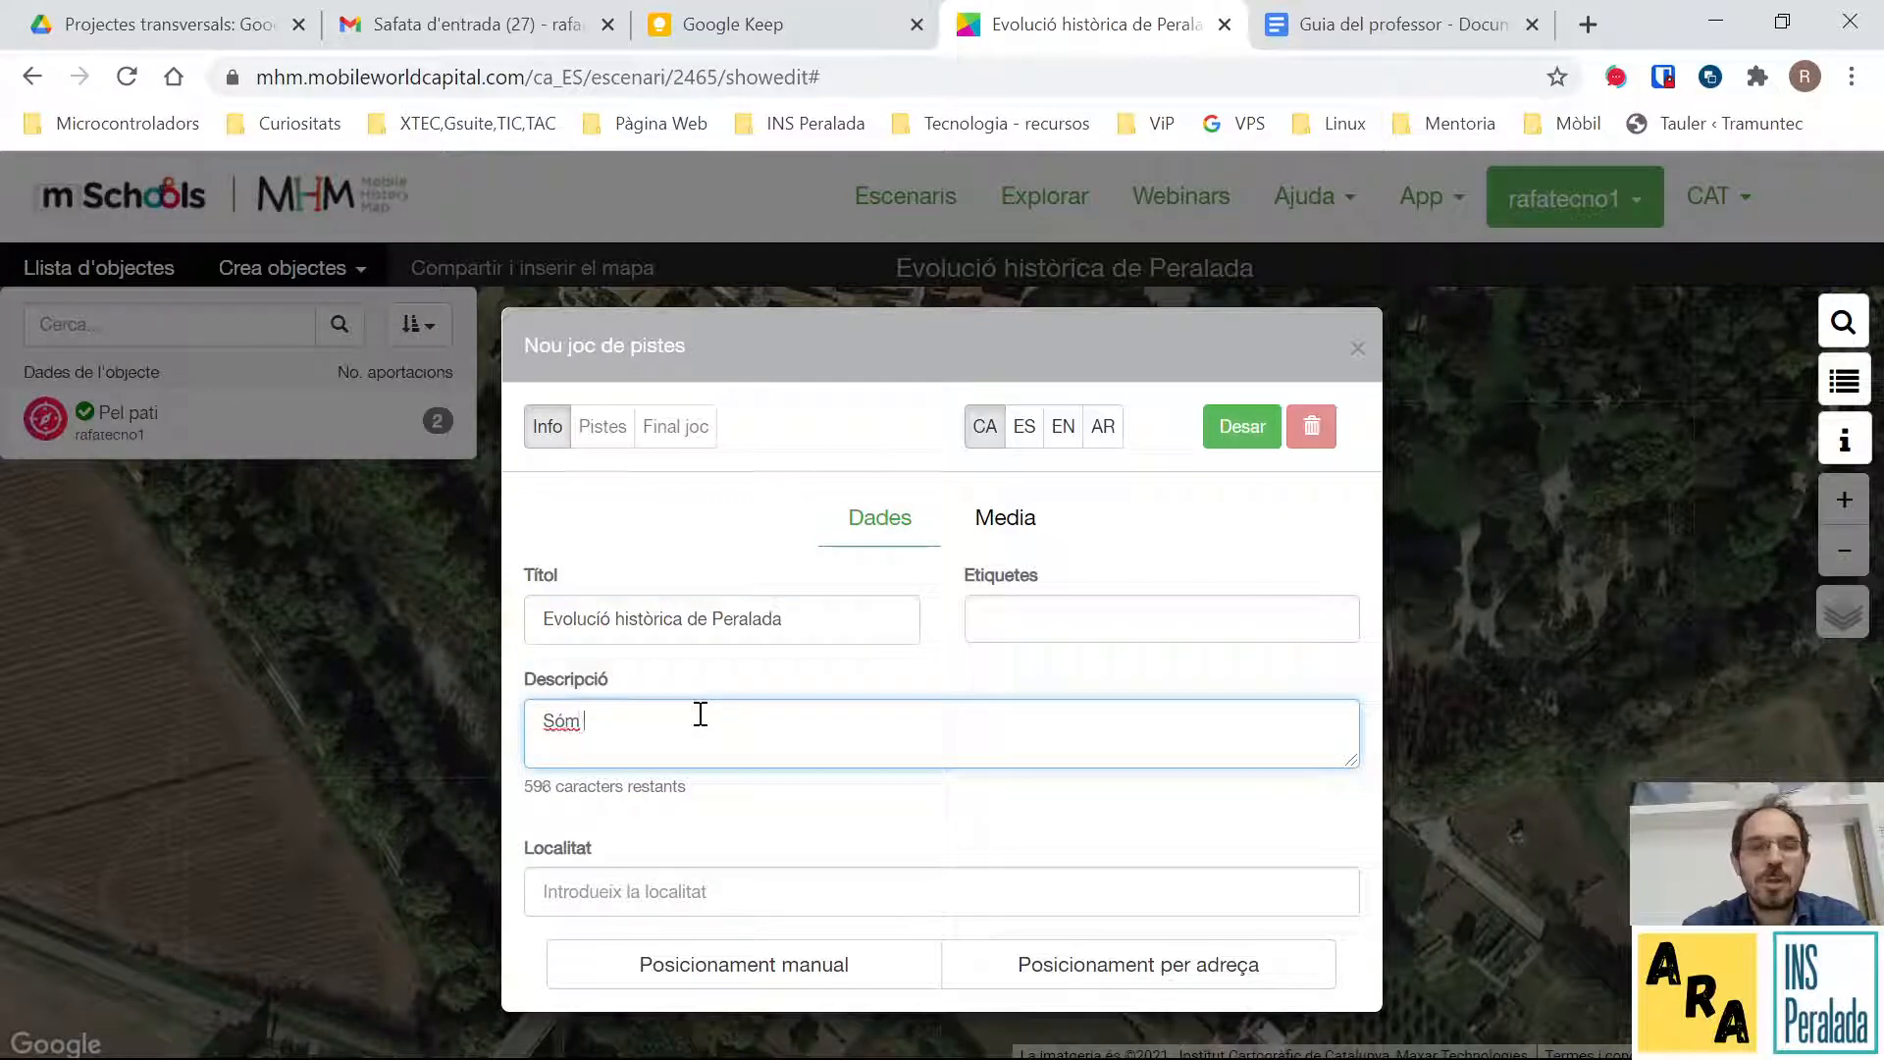
key(BackSpace)
key(BackSpace)
key(BackSpace)
text(om a l')
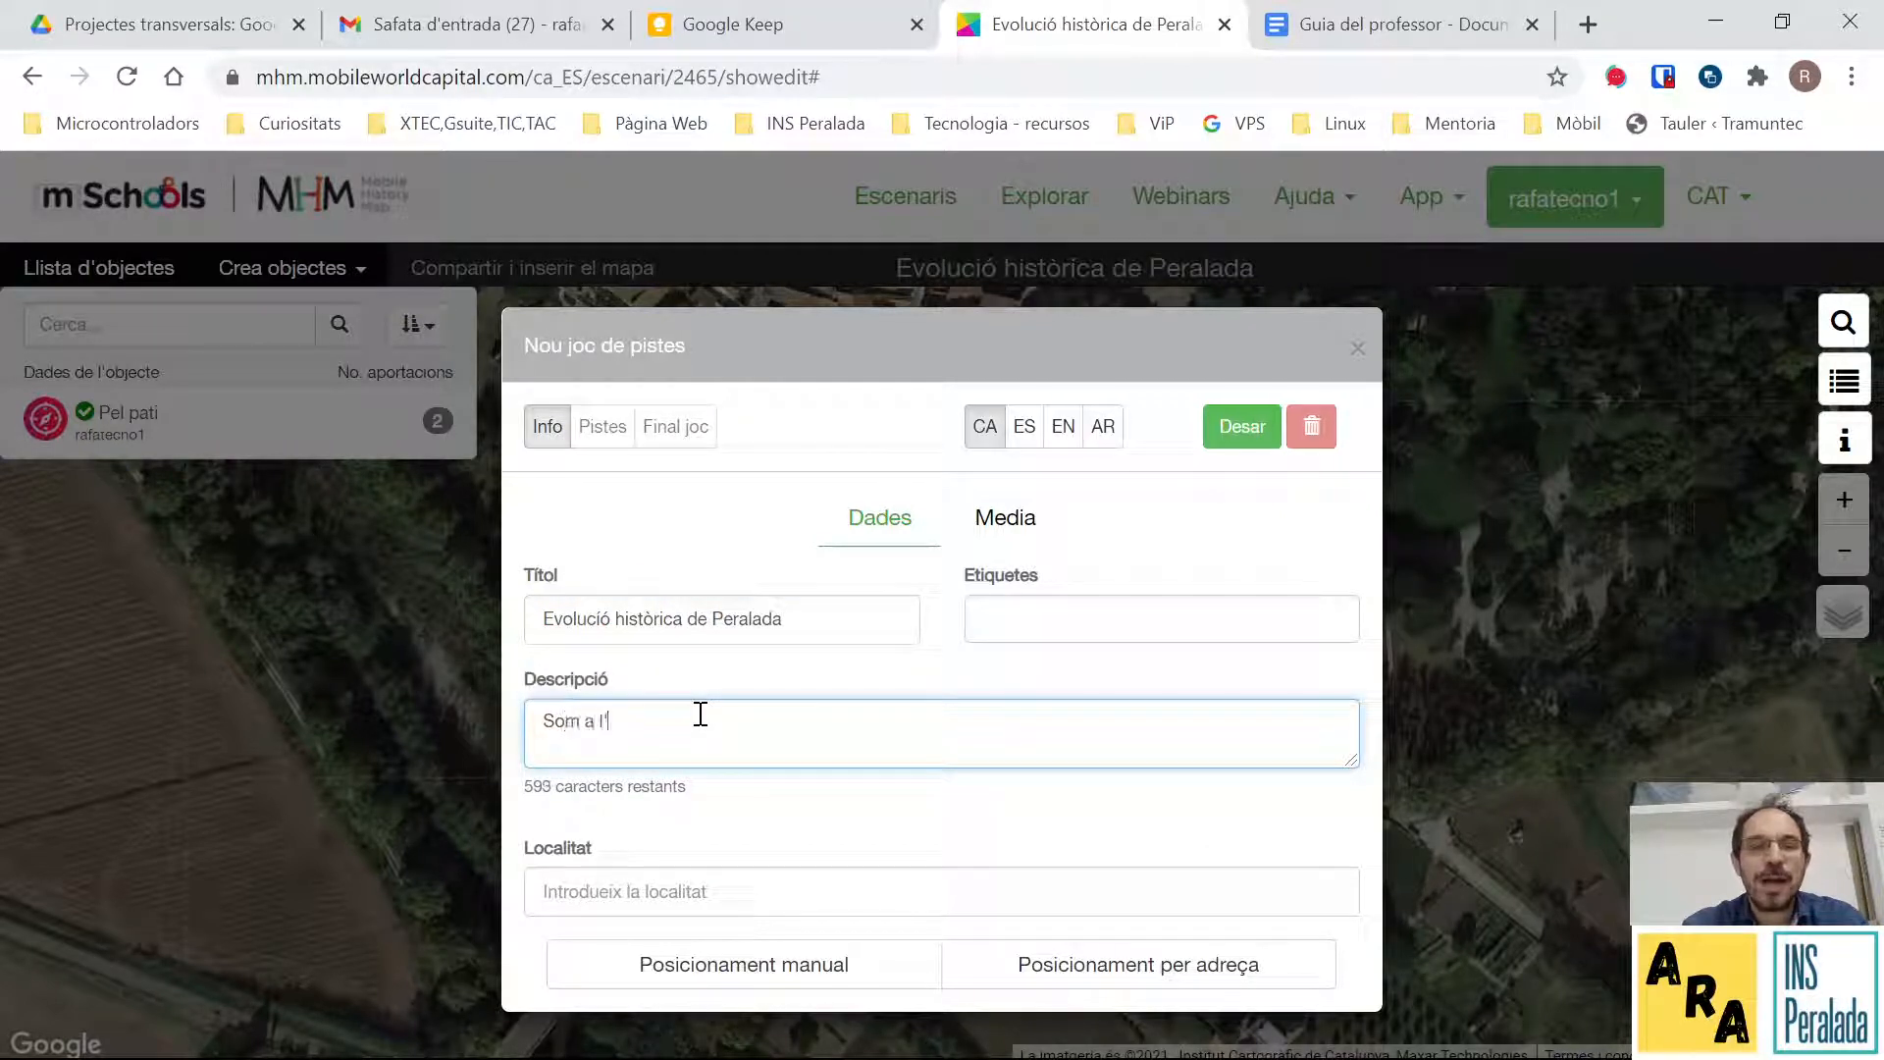
text(aparcament al sud de Peralada)
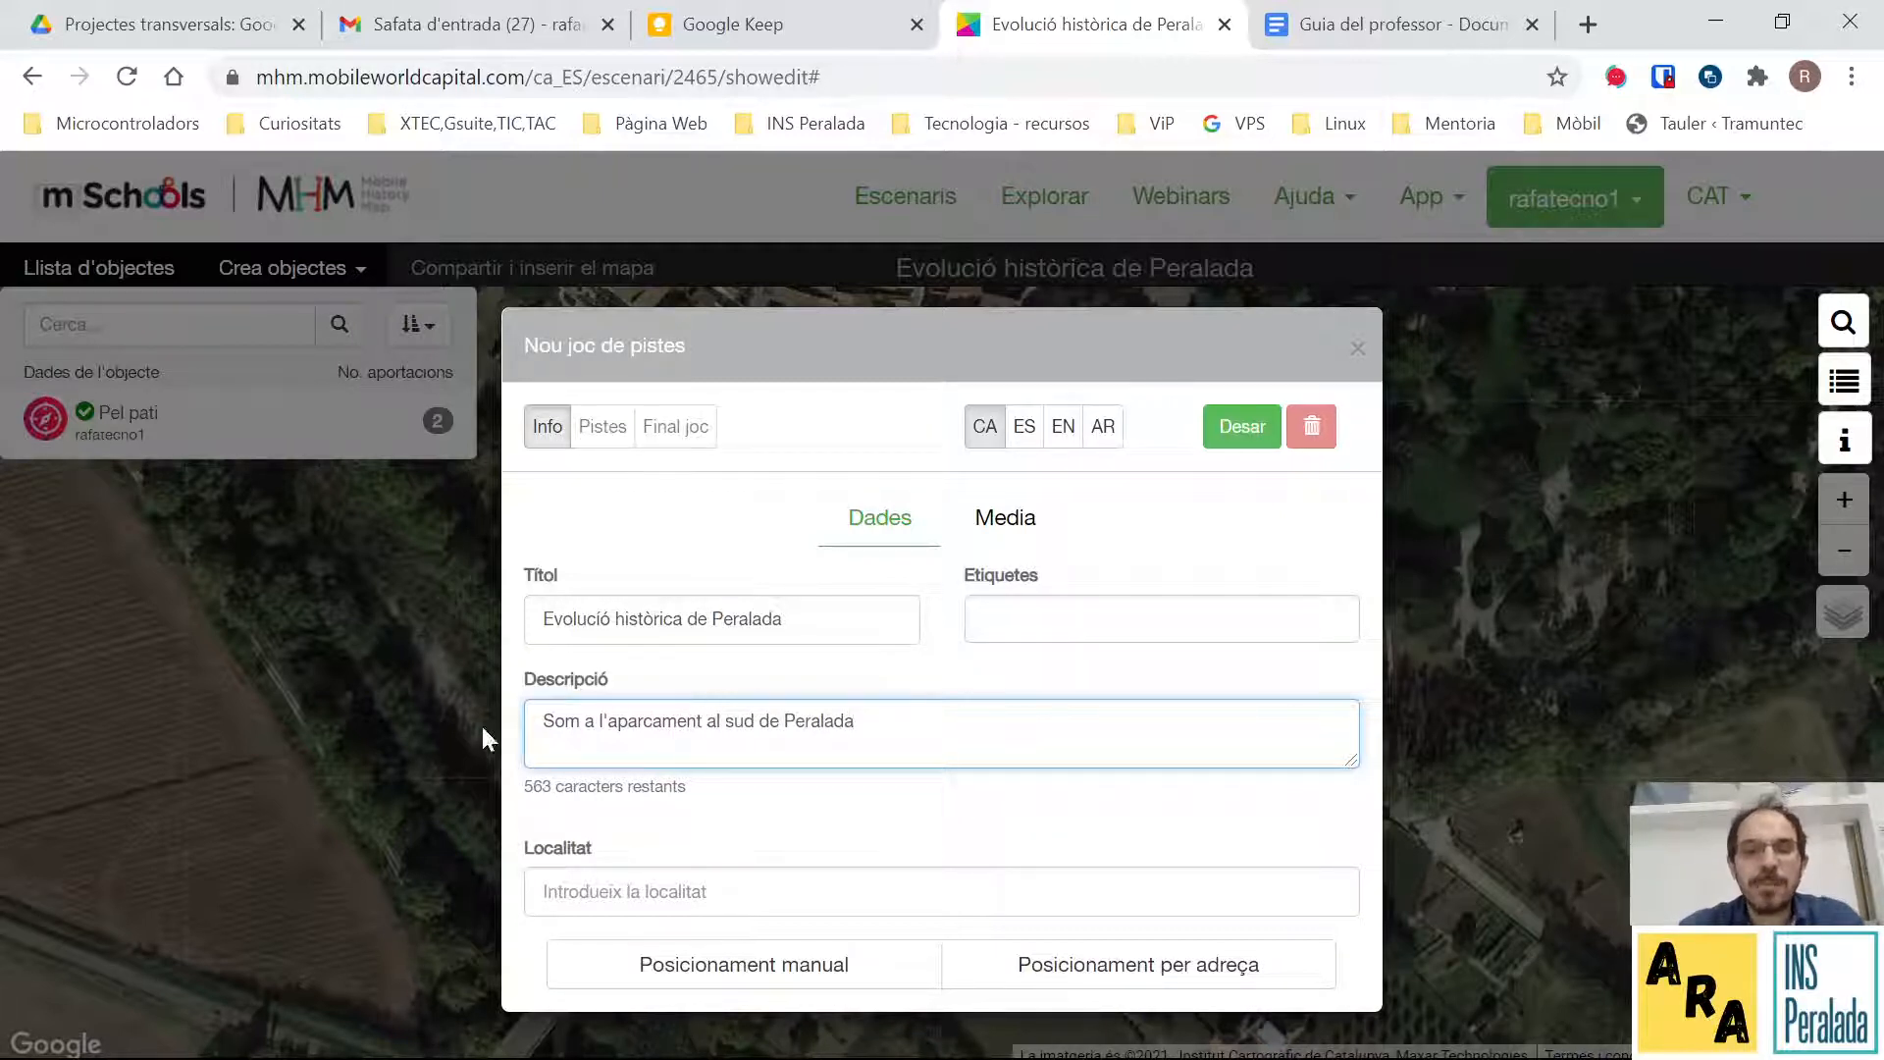
Position the game manually on the map at the car park beside the roundabout and finish the positioning.
click(780, 971)
mouse_move(938, 735)
mouse_down()
mouse_move(964, 743)
mouse_move(862, 758)
mouse_up()
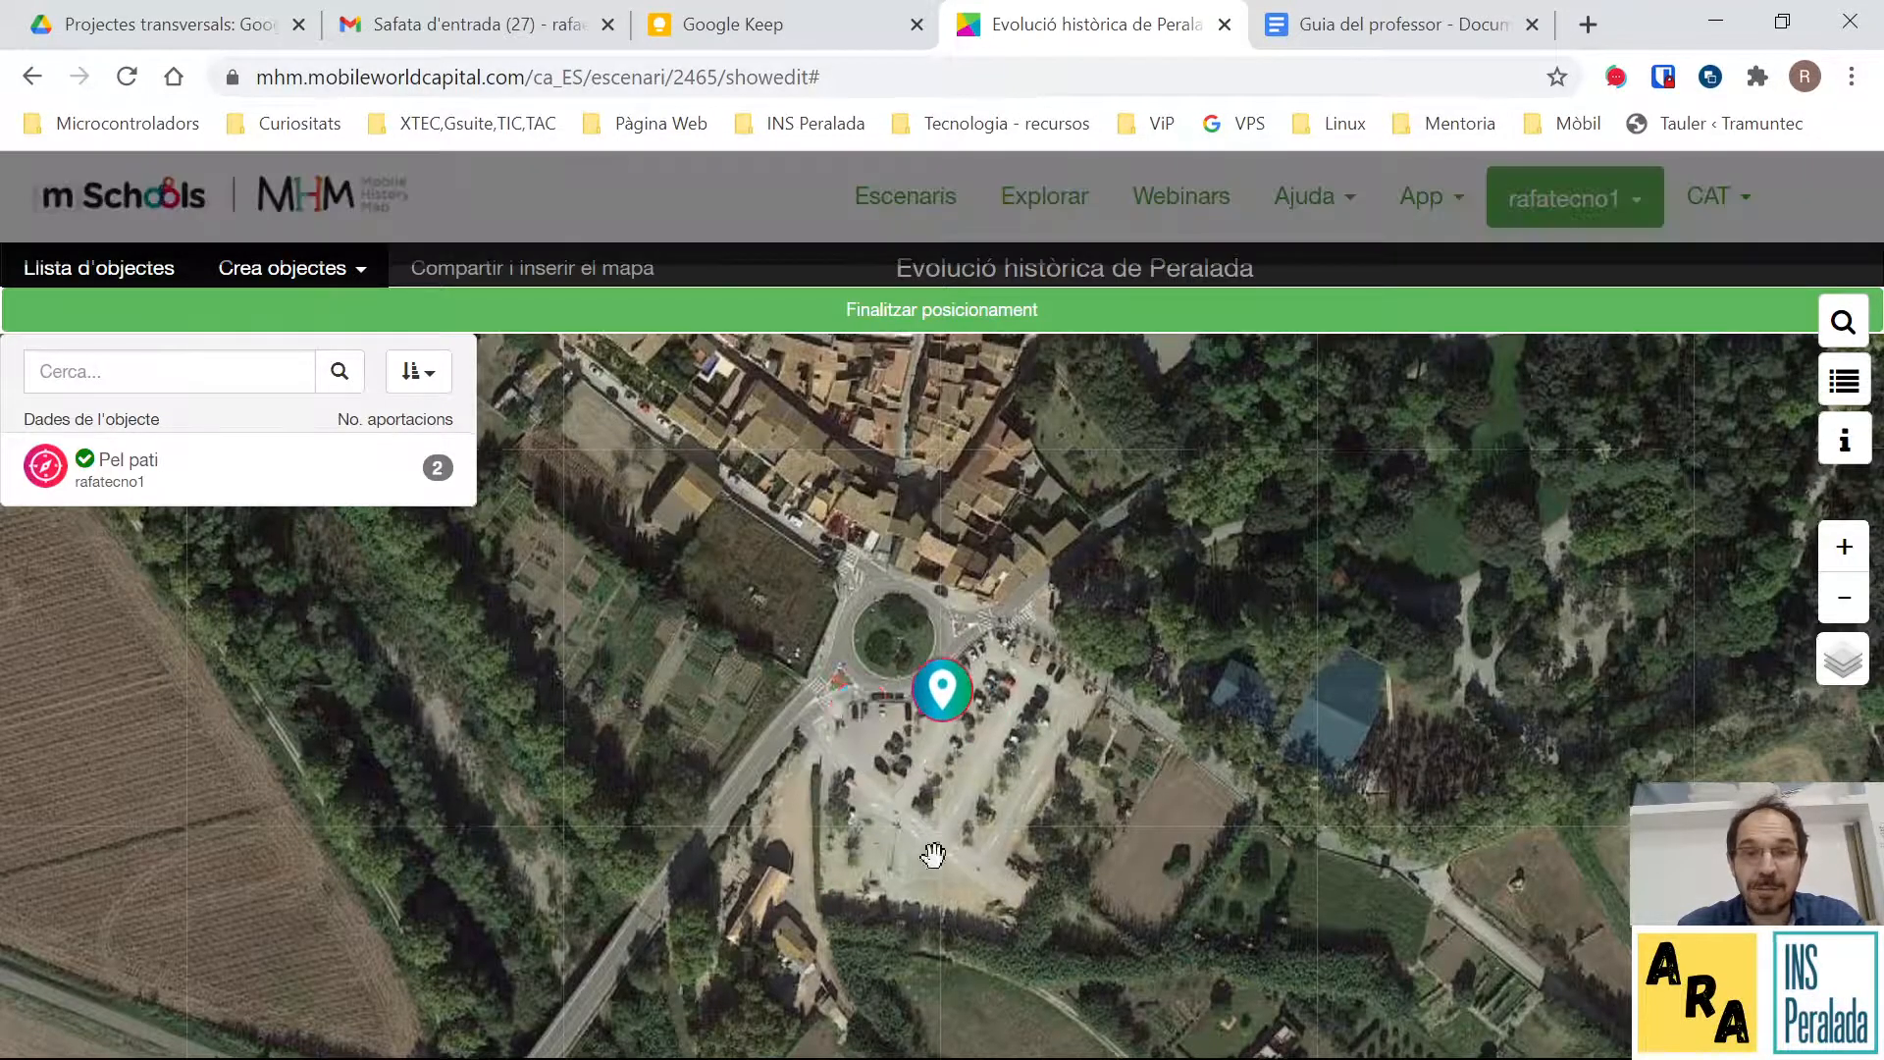
scroll(933, 844, down, 3)
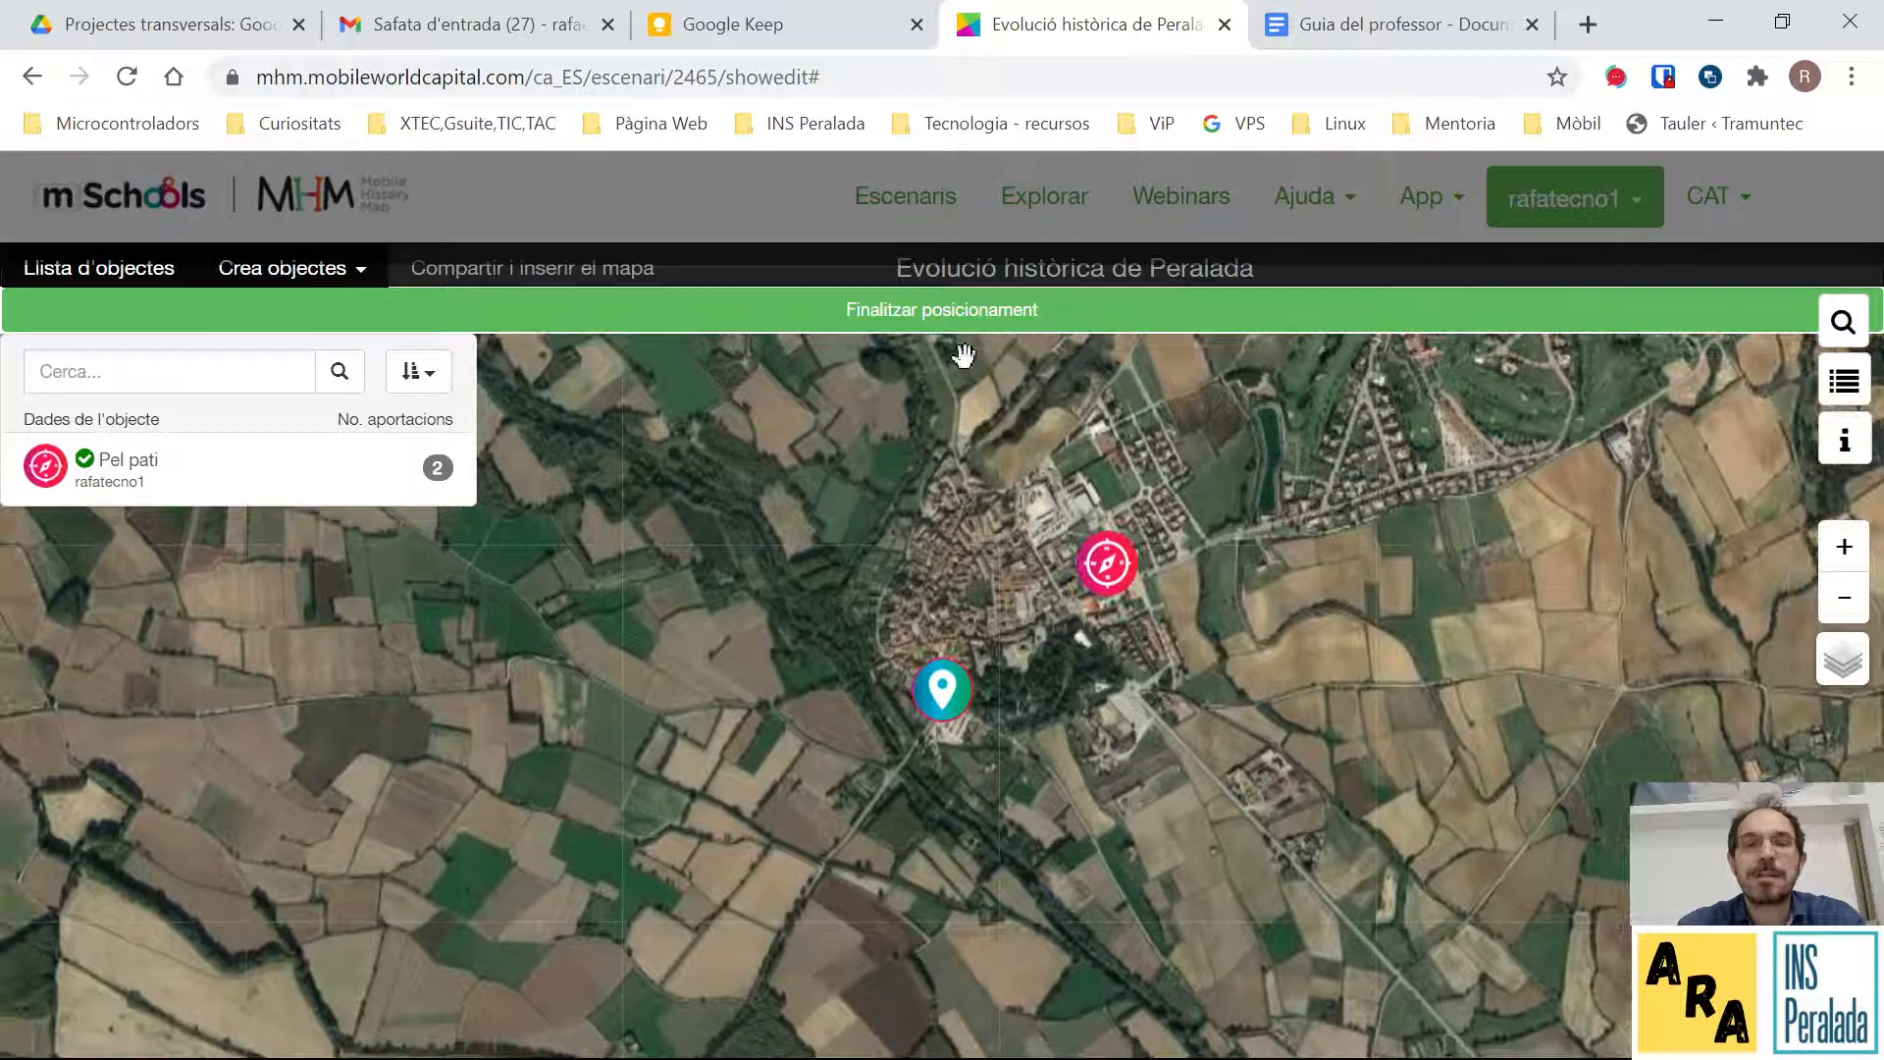
click(962, 310)
End the description with a full stop and save the new clue game.
click(937, 728)
text(.)
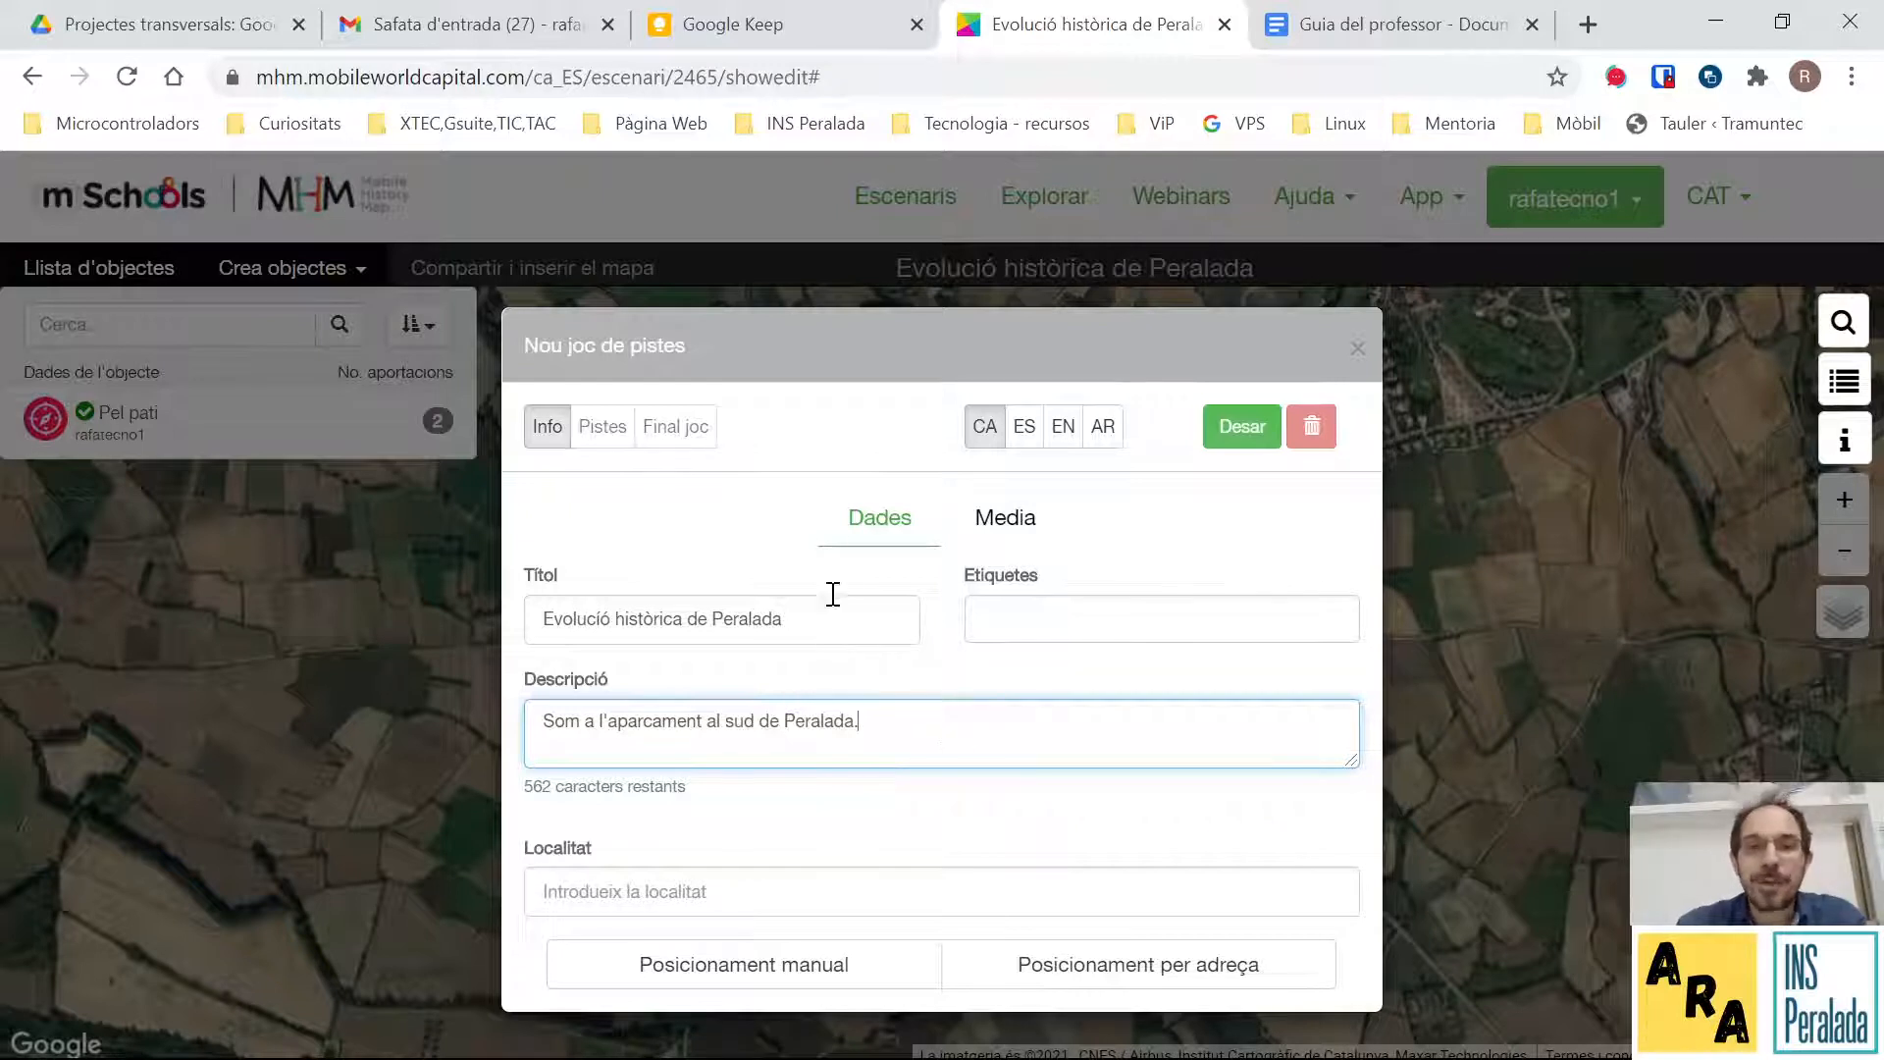
click(1248, 428)
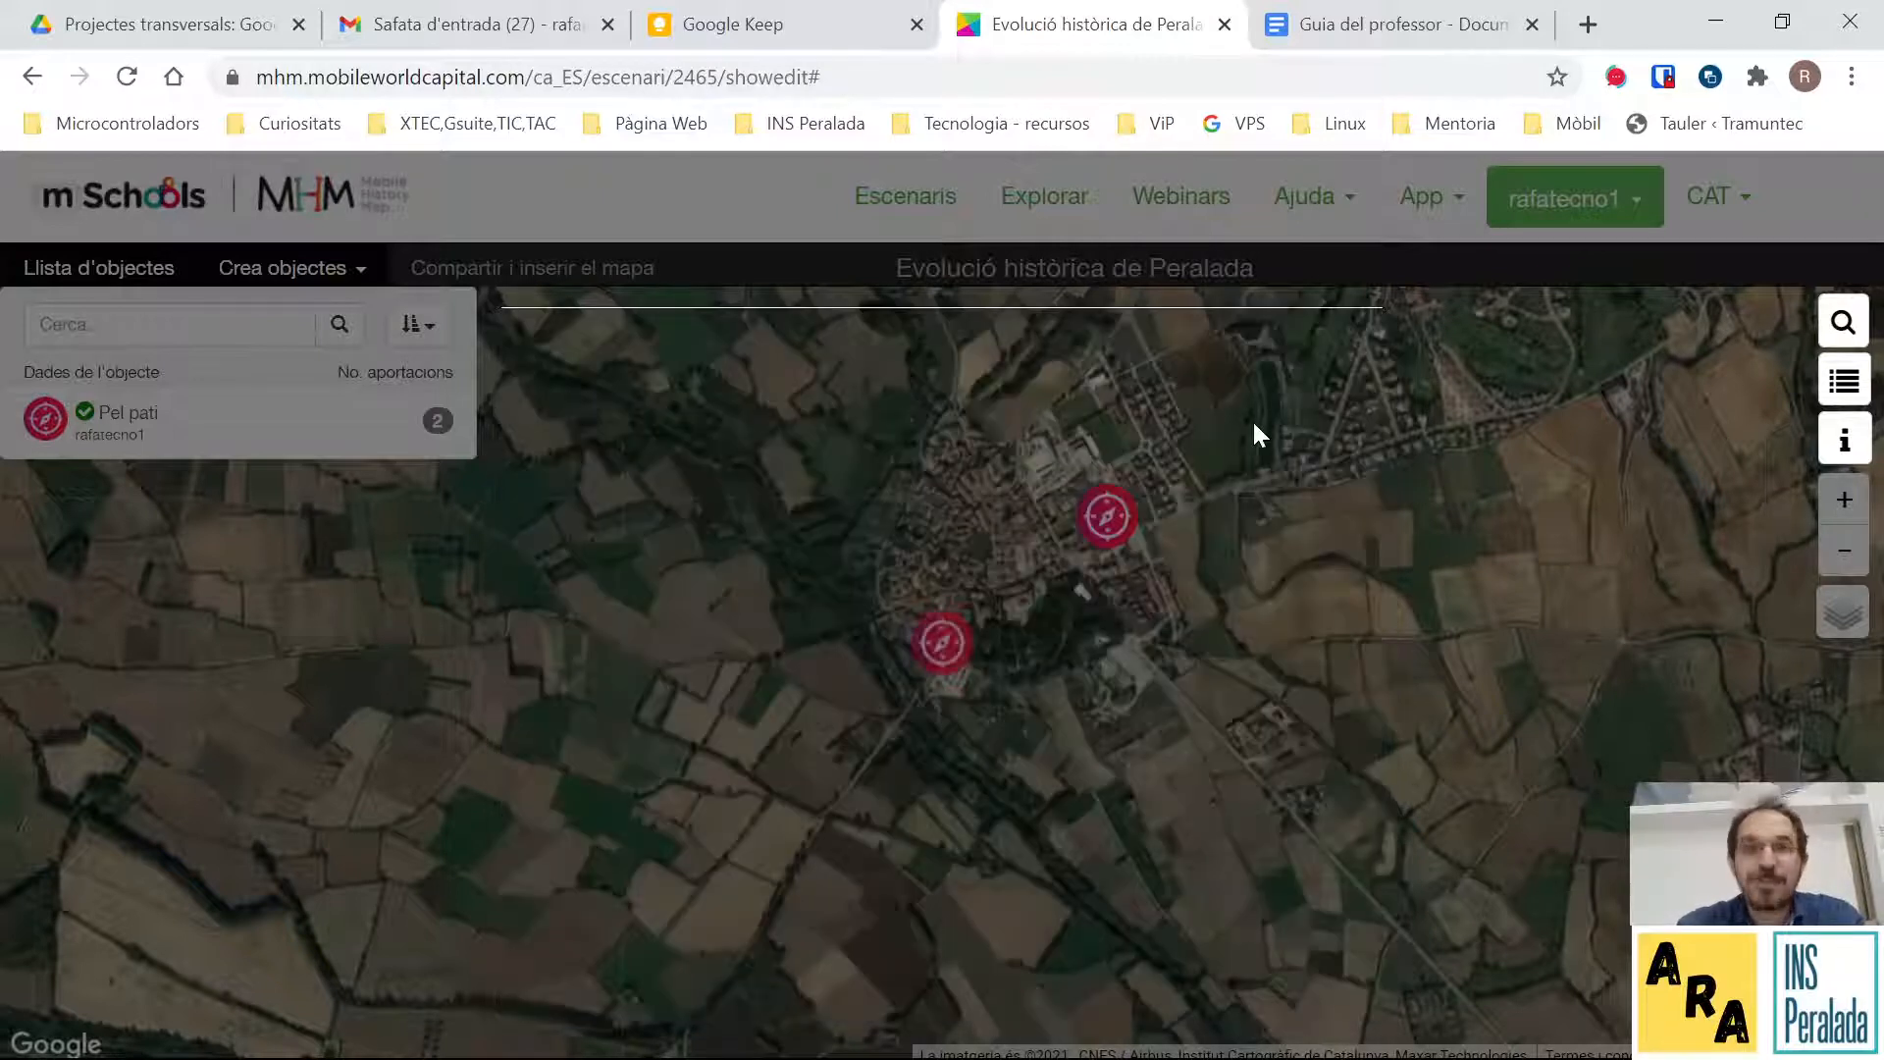
Reopen the "Evolució històrica de Peralada" game from its map marker and start adding a new clue.
click(958, 644)
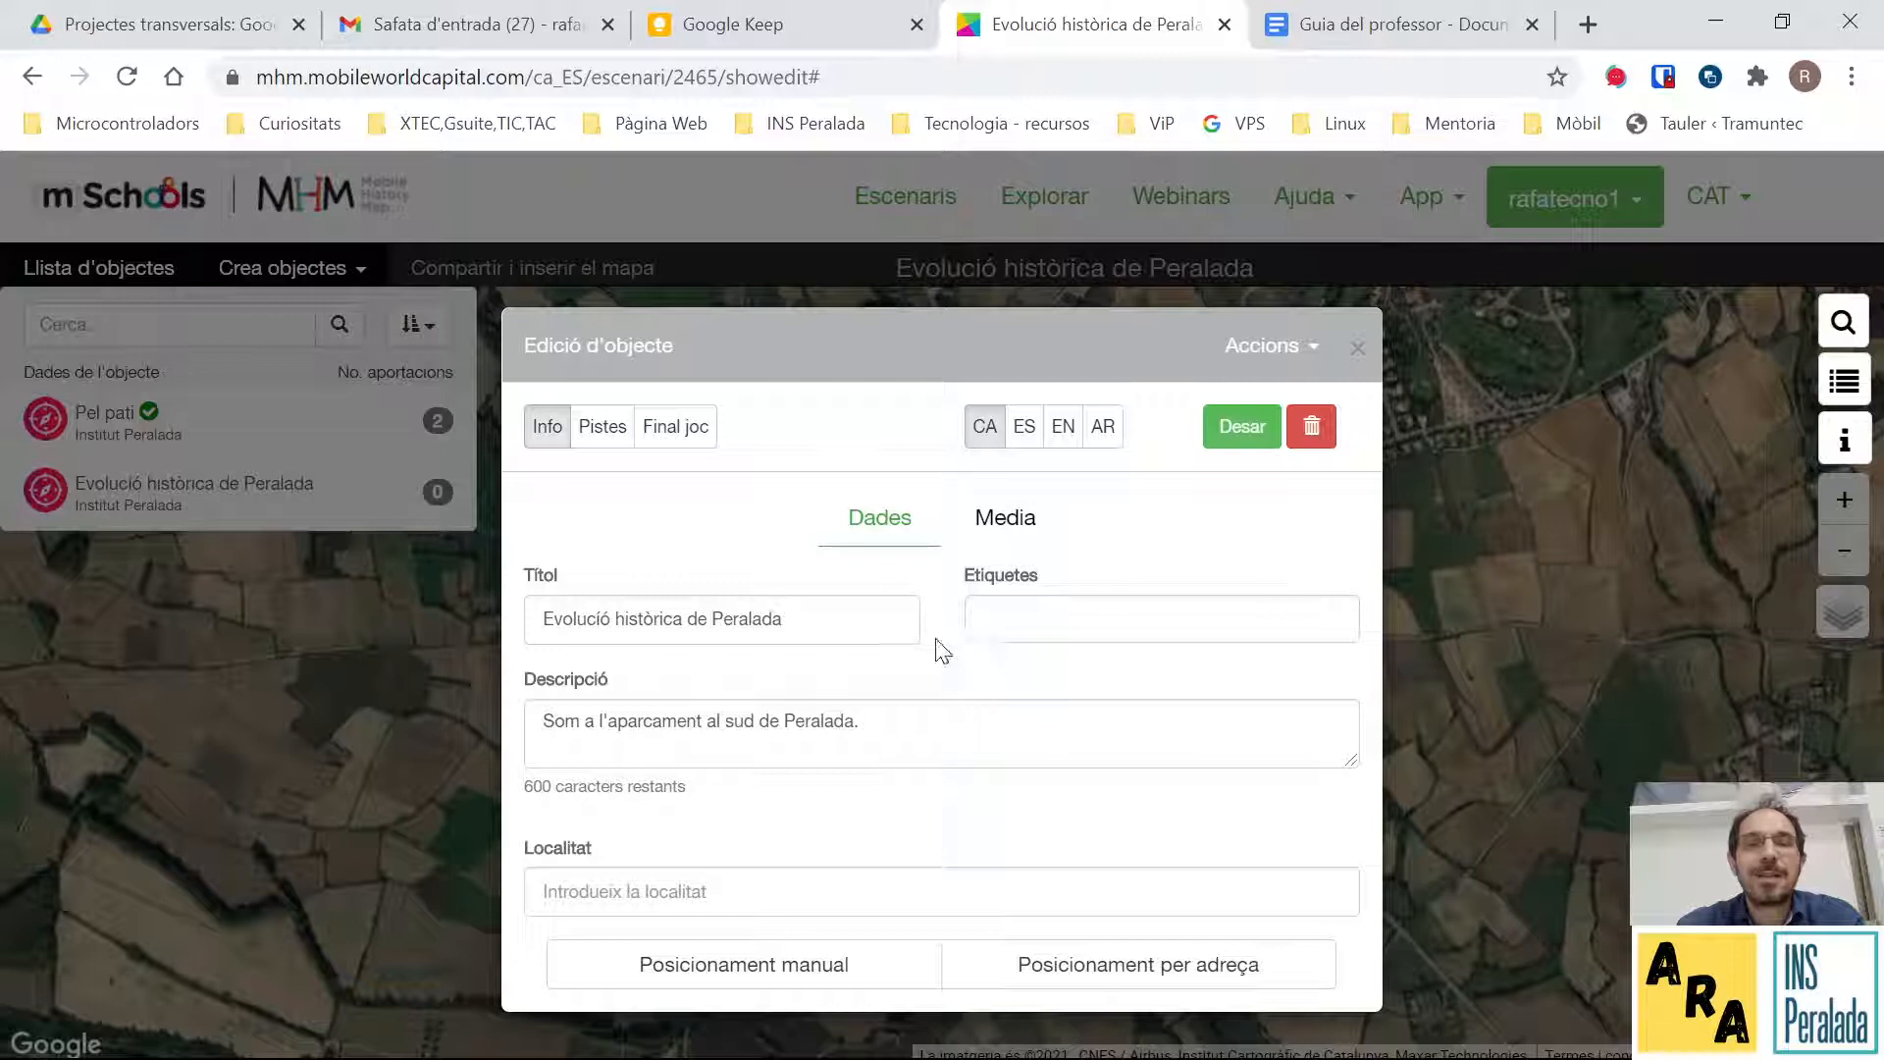
click(609, 440)
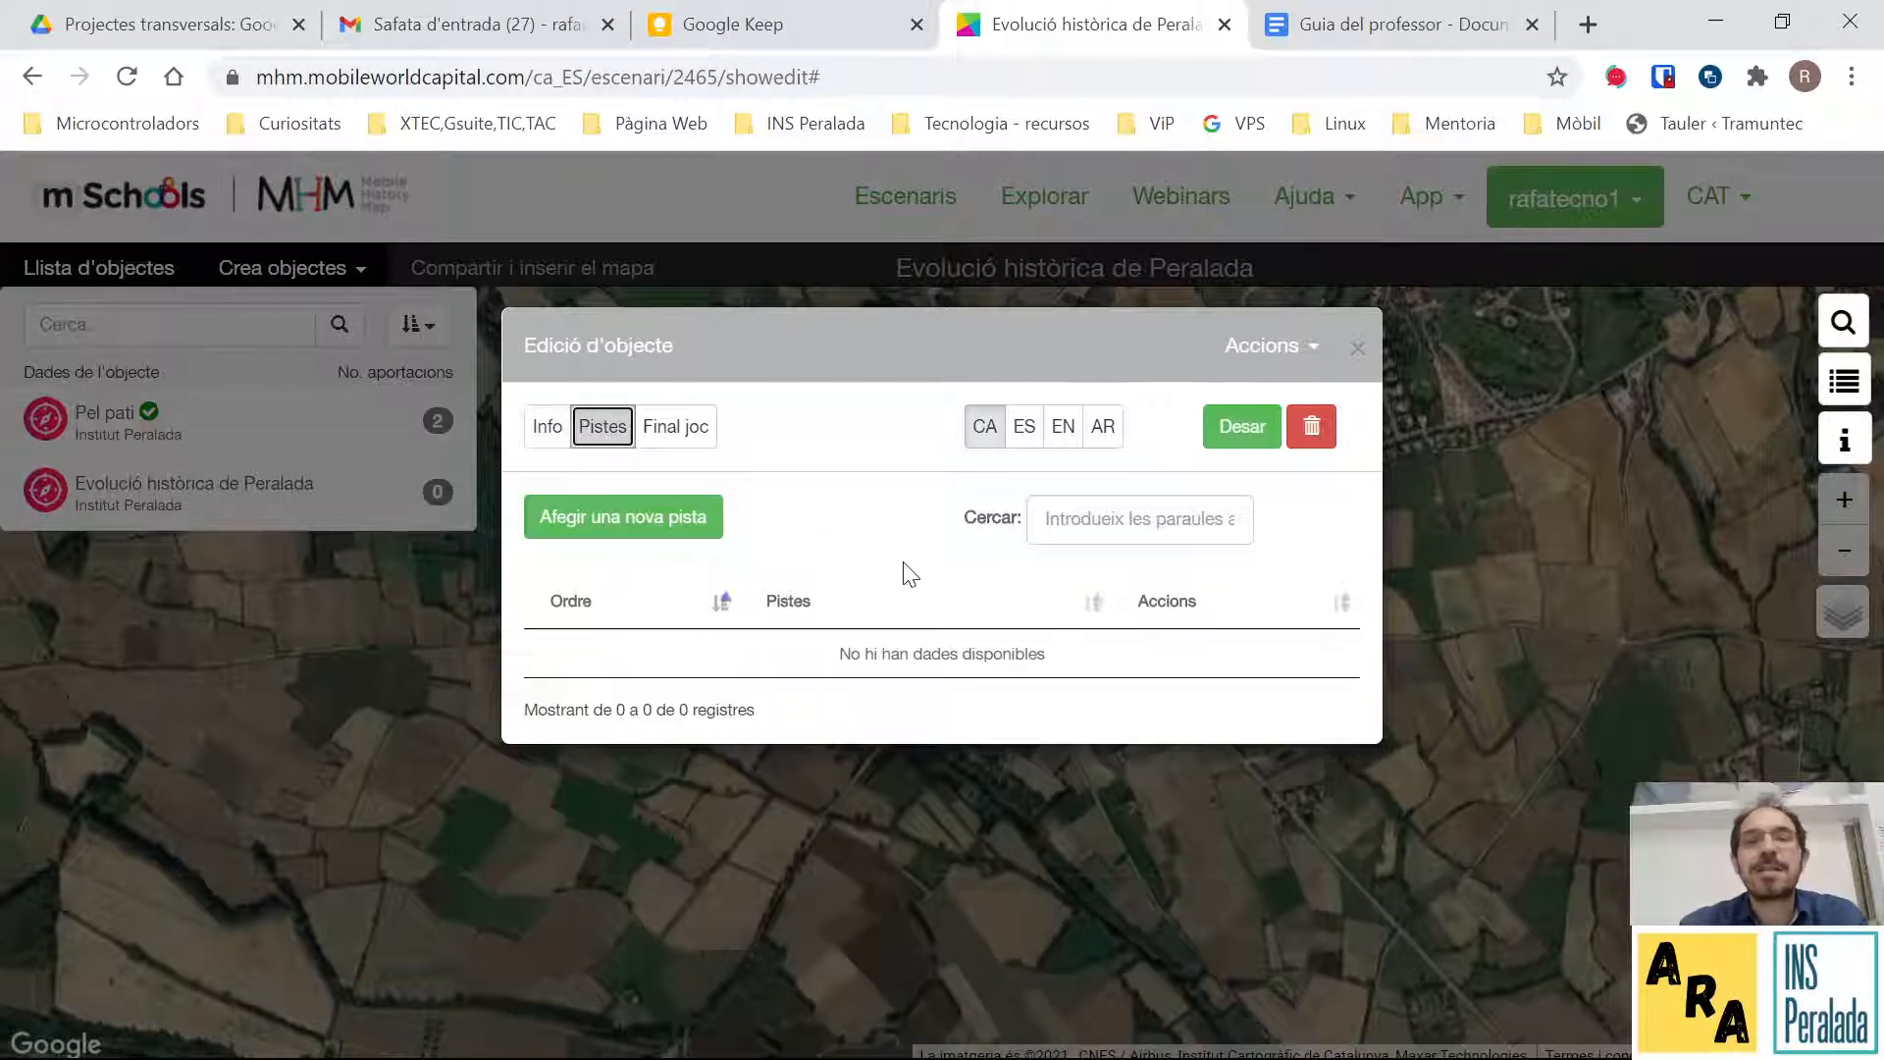
click(677, 517)
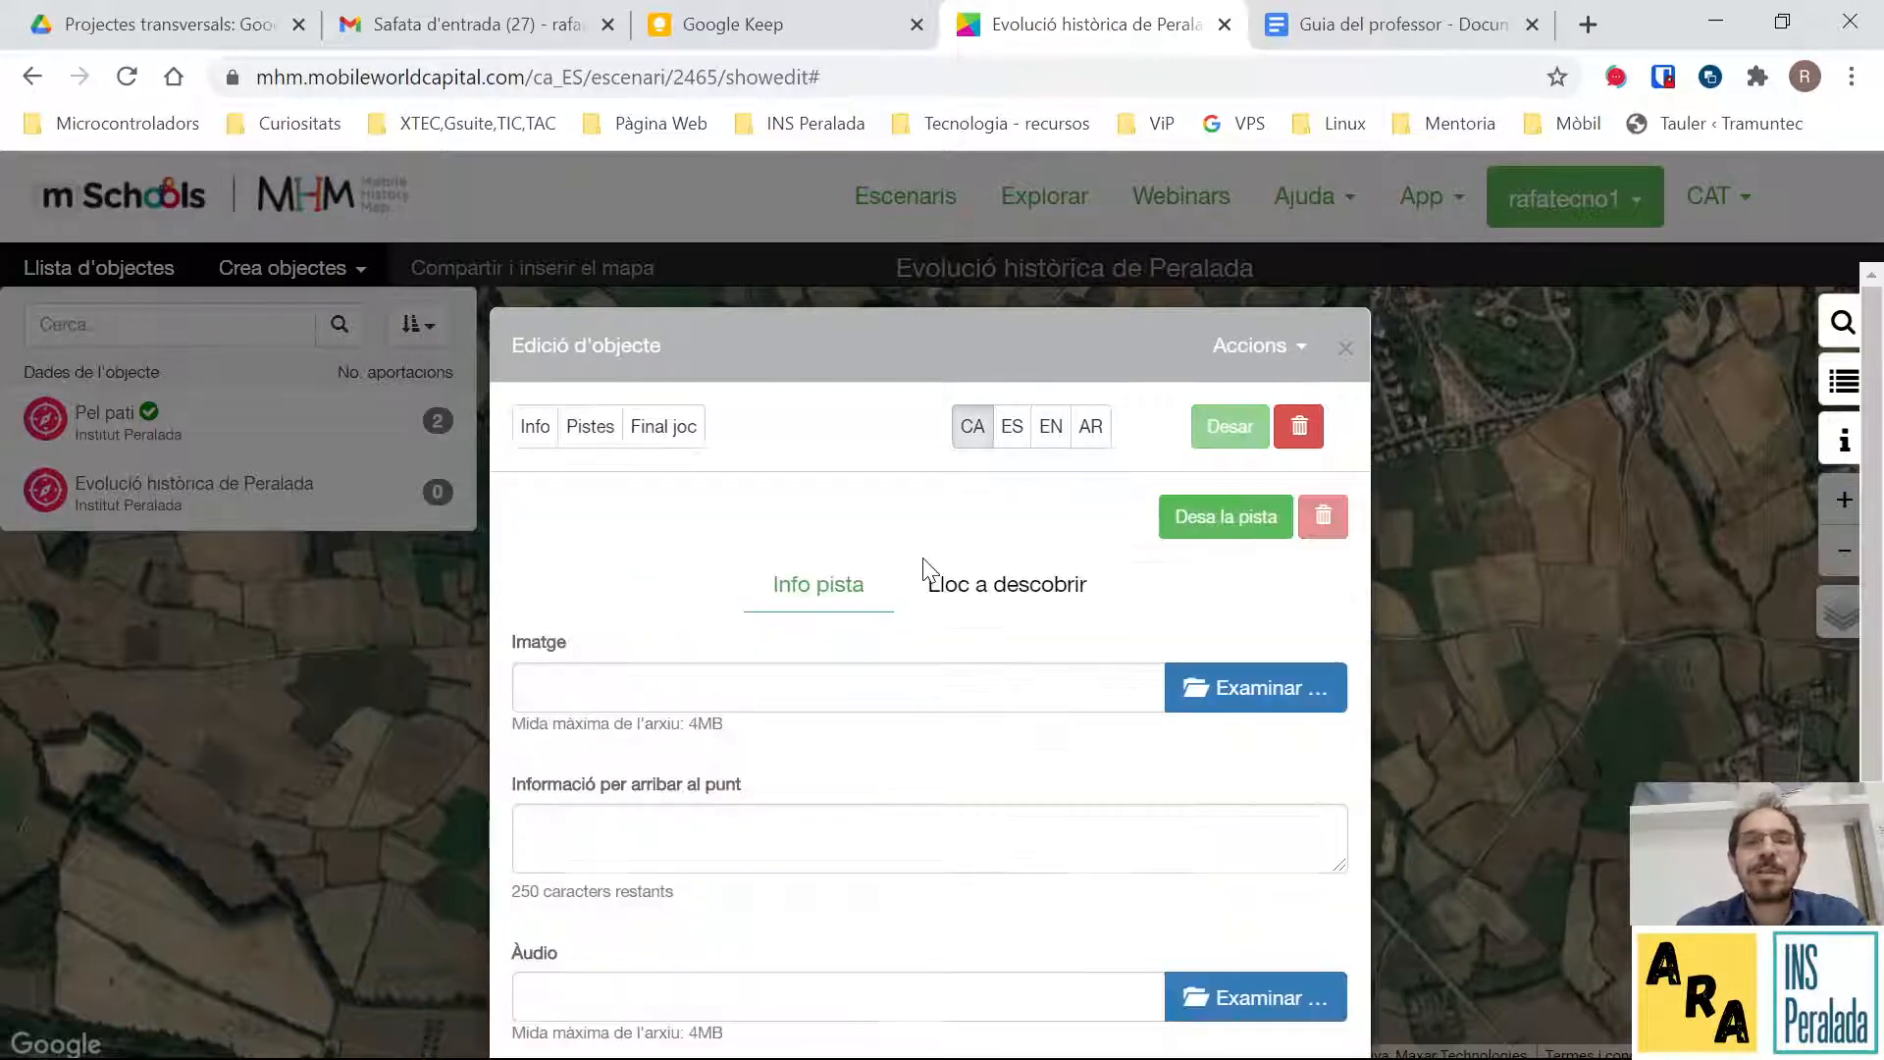
Consult the points of interest for the second scenario, section 3.5.2, in the "Guia del professor" Google Docs document, and return to the clue editor.
click(1367, 22)
scroll(1050, 639, up, 15)
scroll(1050, 638, up, 10)
scroll(1050, 638, down, 12)
scroll(1049, 639, down, 2)
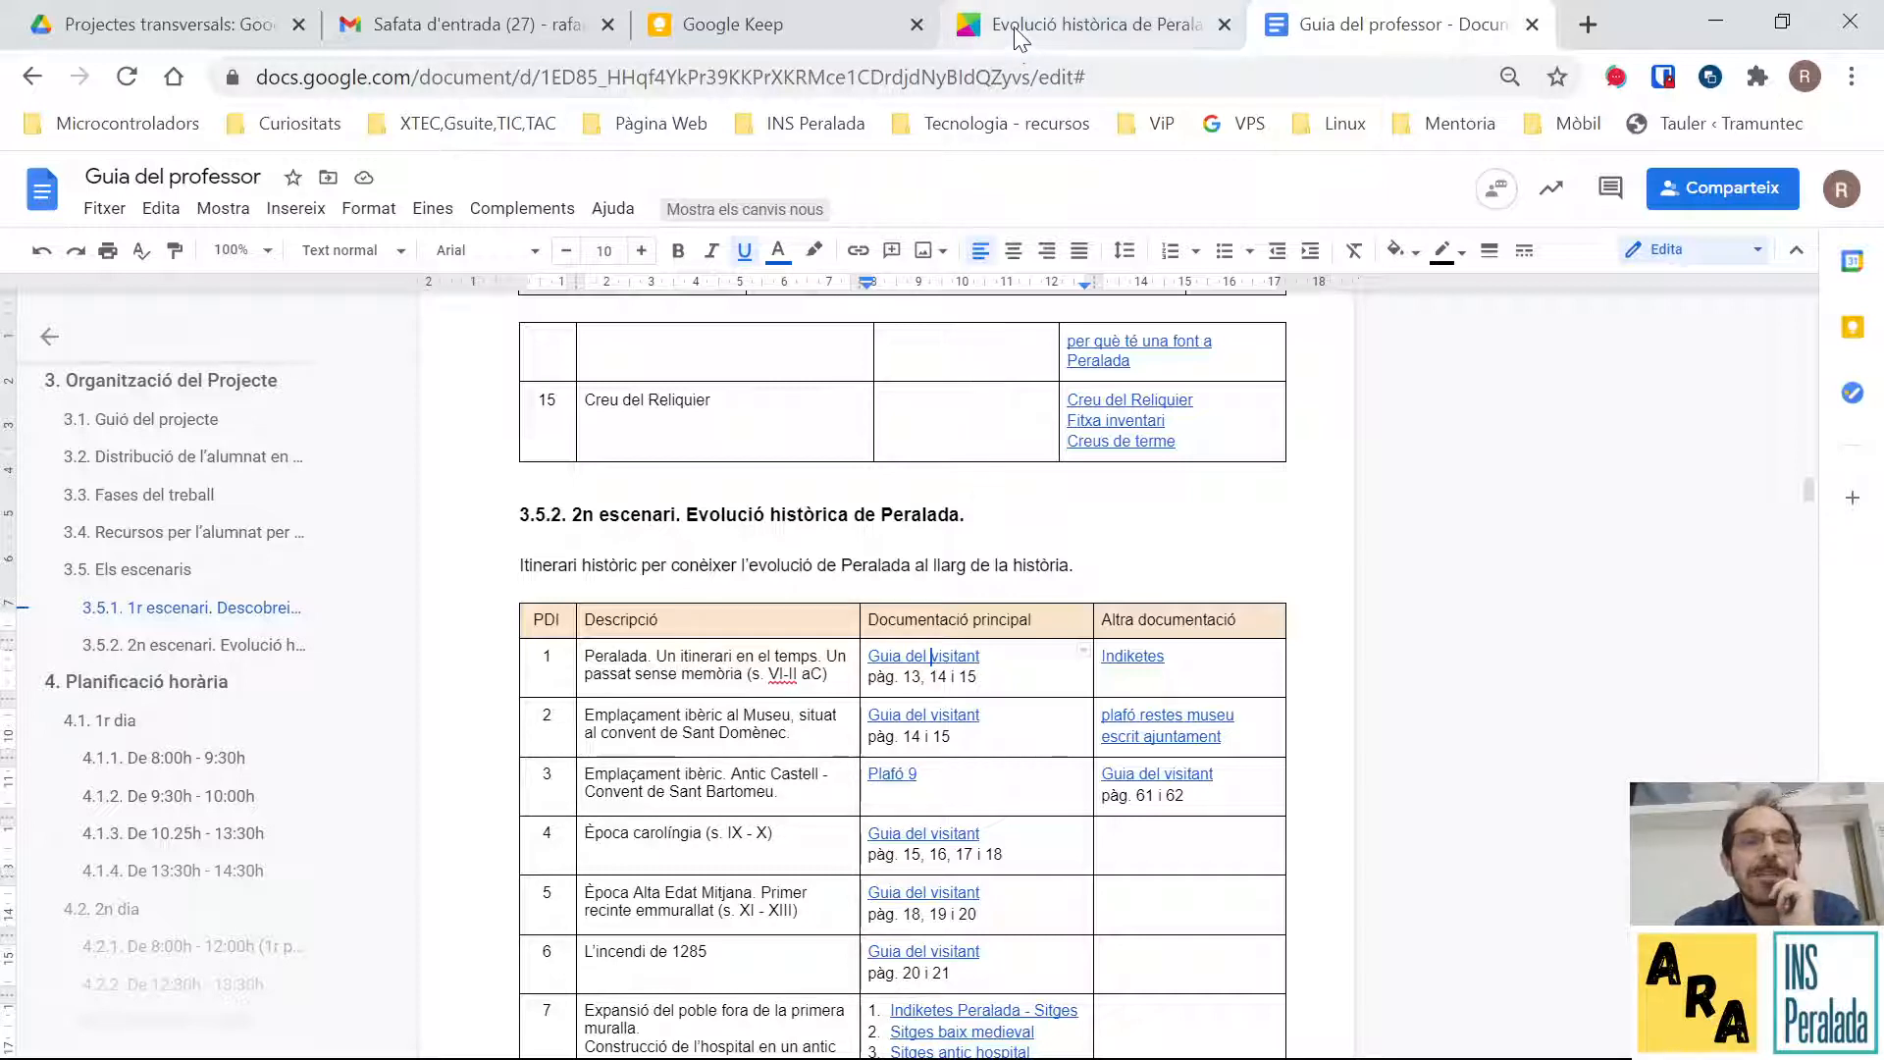
click(1079, 26)
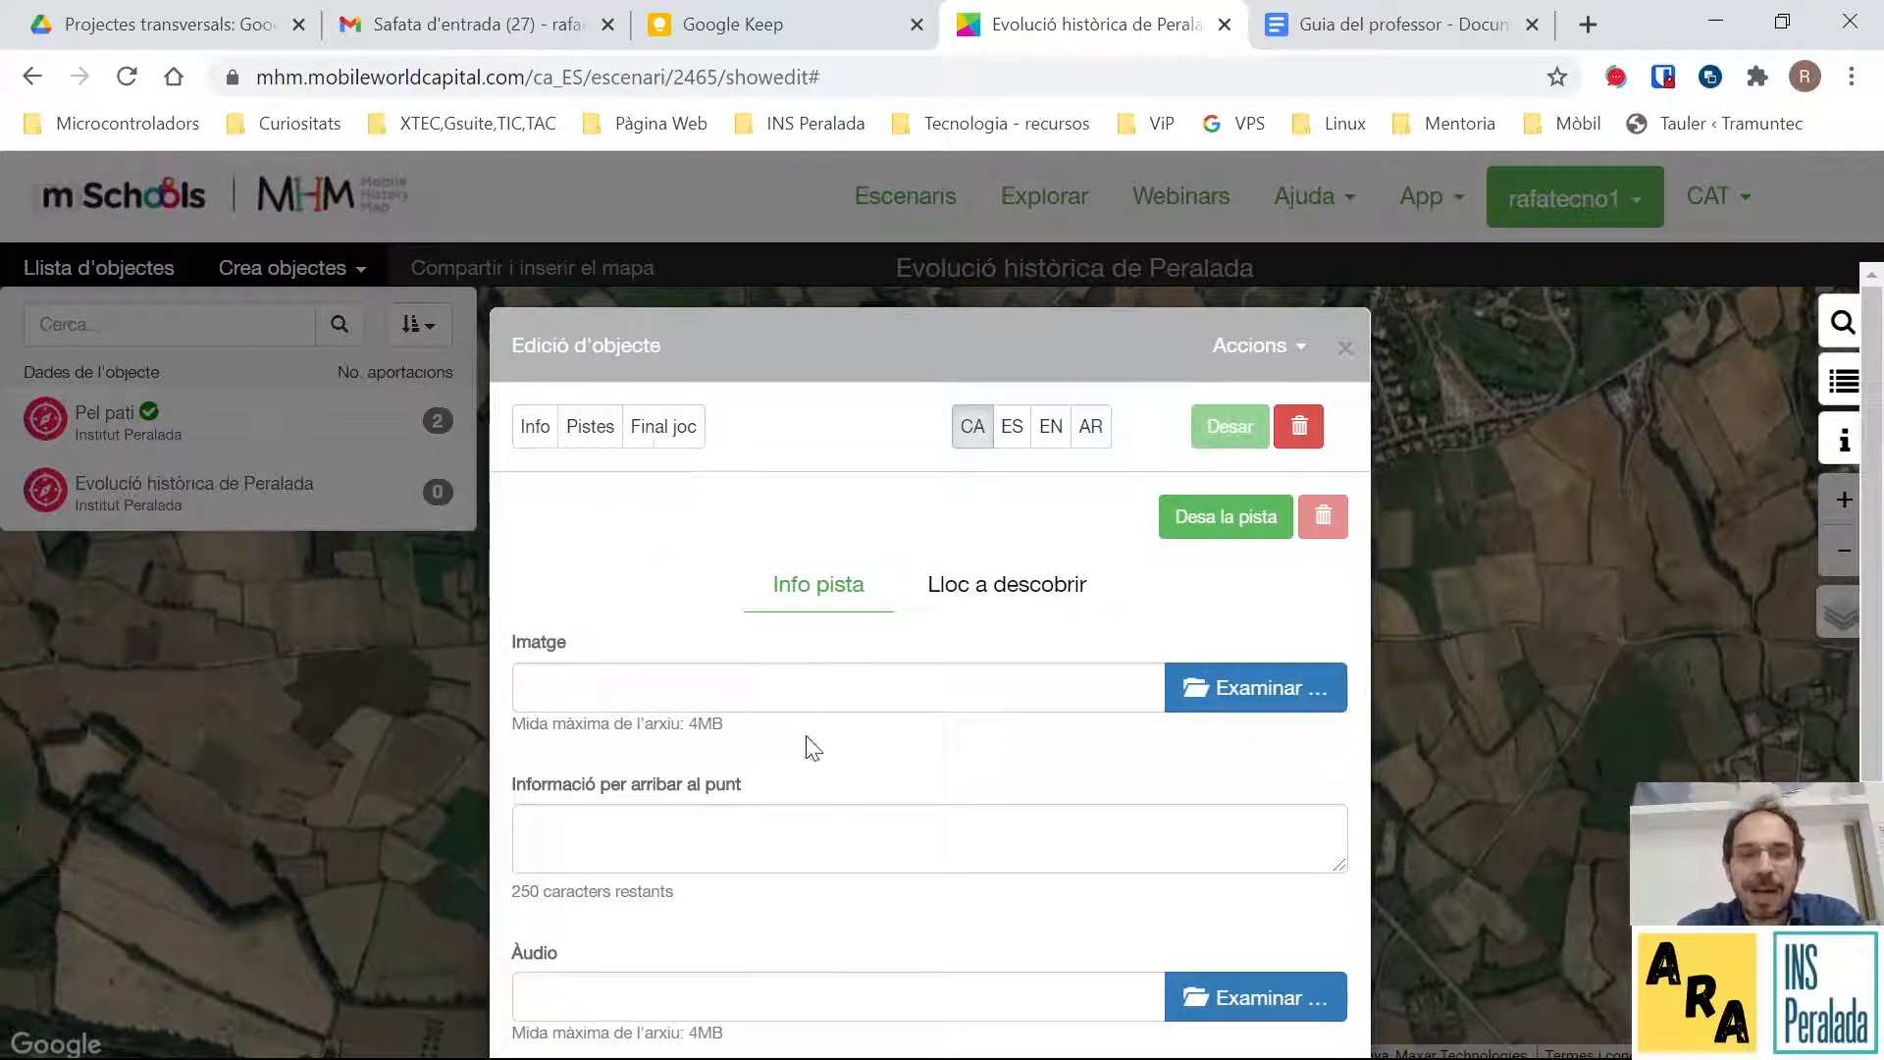
Enter the directions for reaching the clue's point: "Ves a l'entrada del poble que hi ha a l'altra costat del giratori.".
click(971, 606)
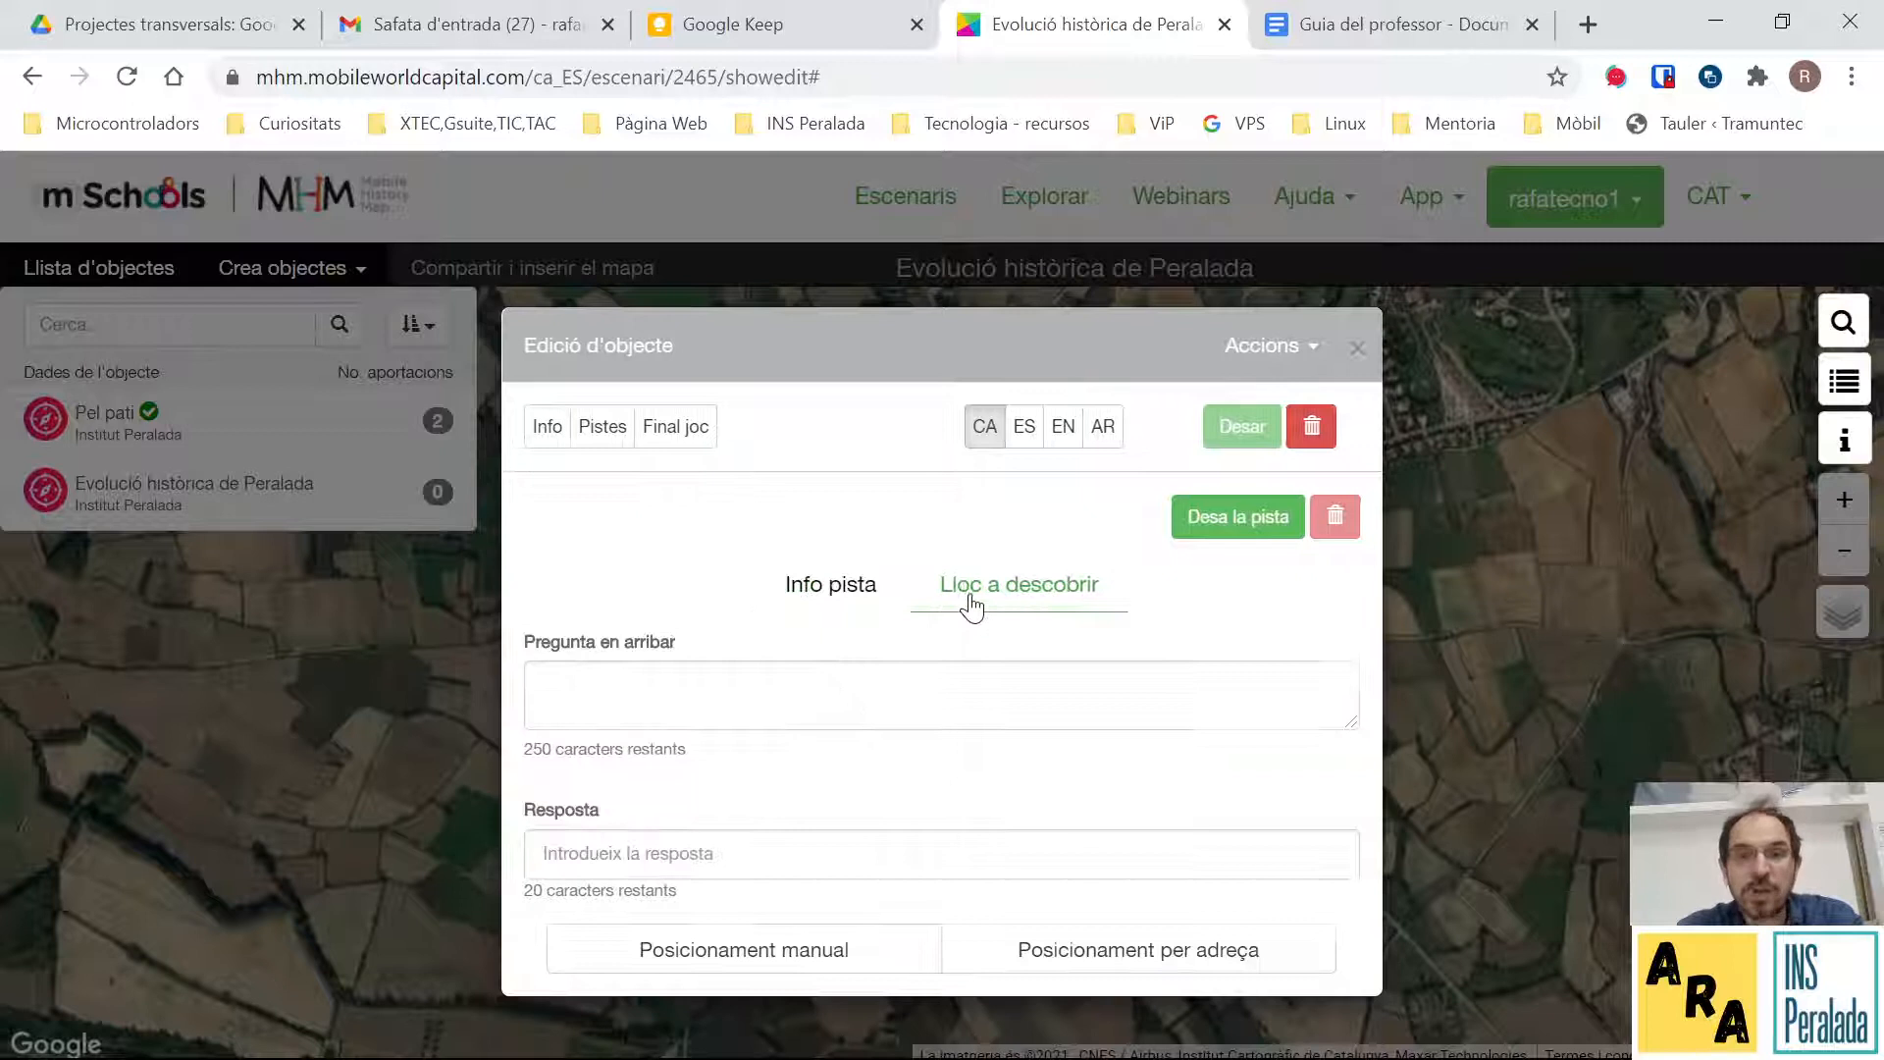
click(833, 594)
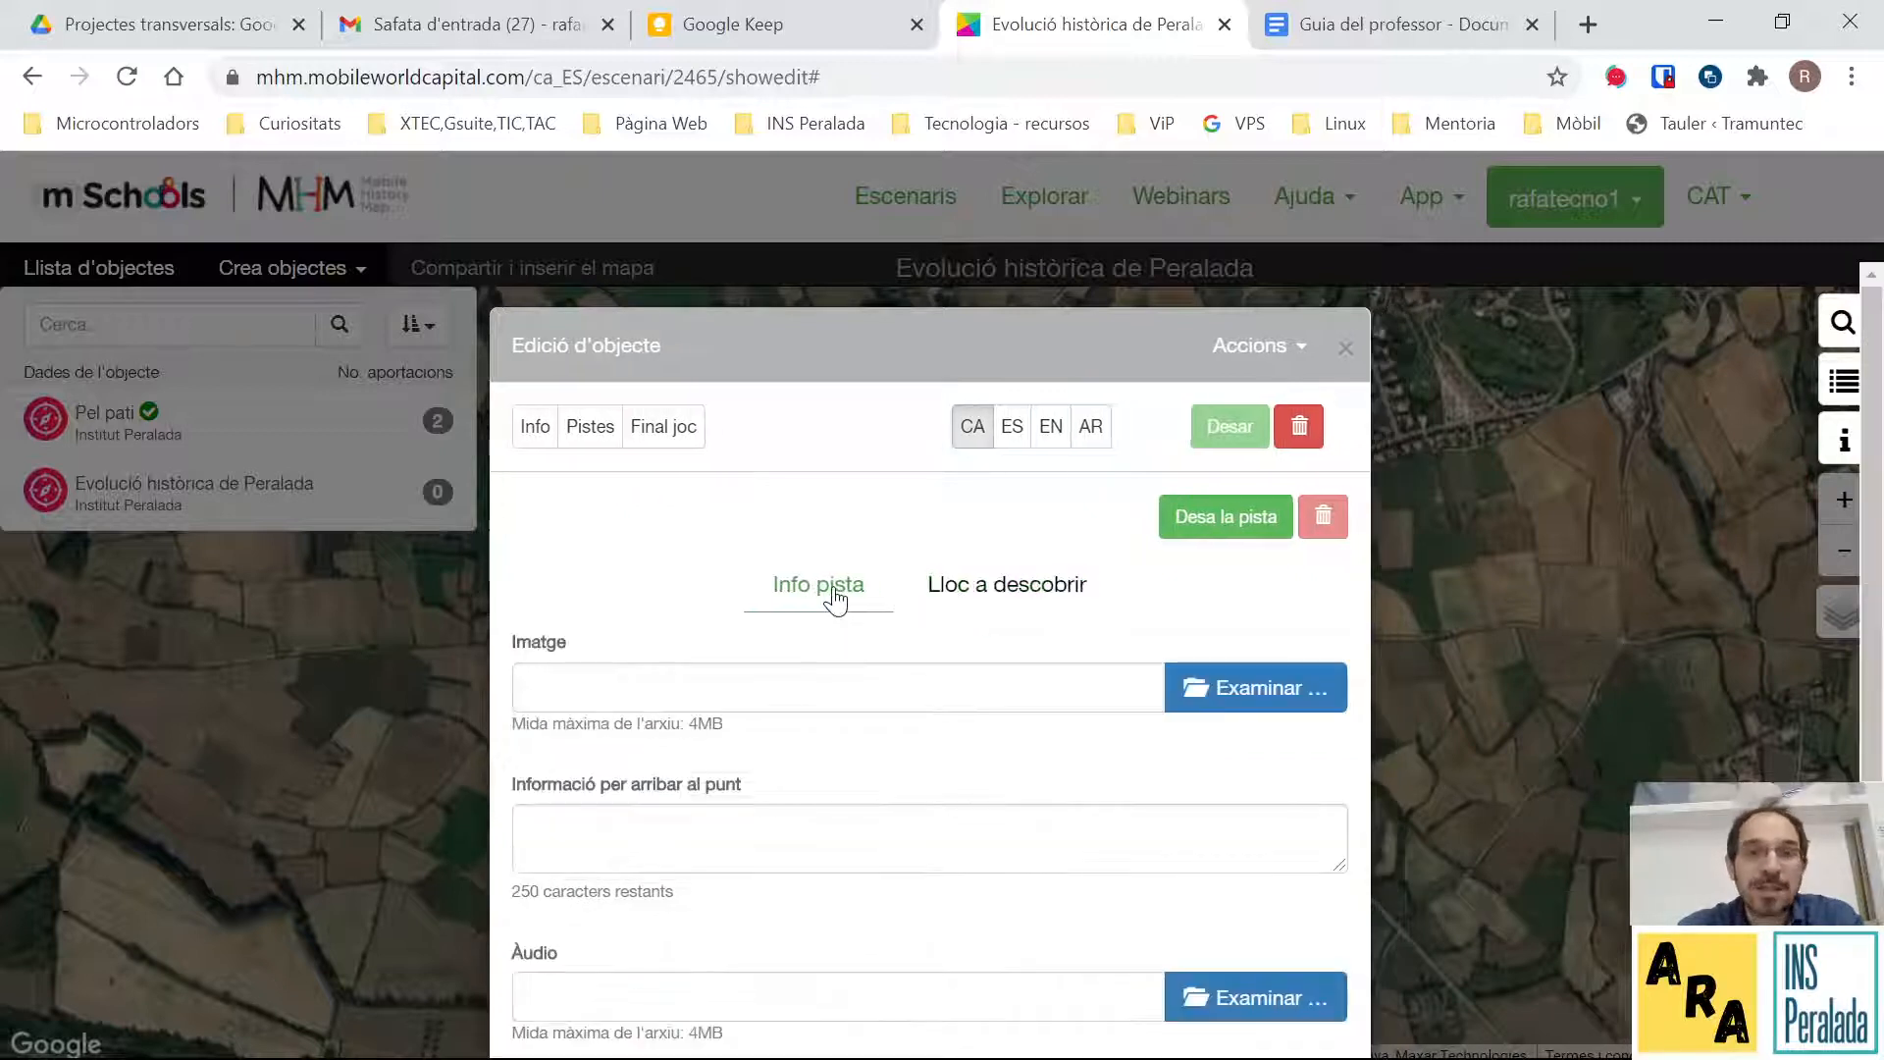
click(587, 839)
text(Ves a l)
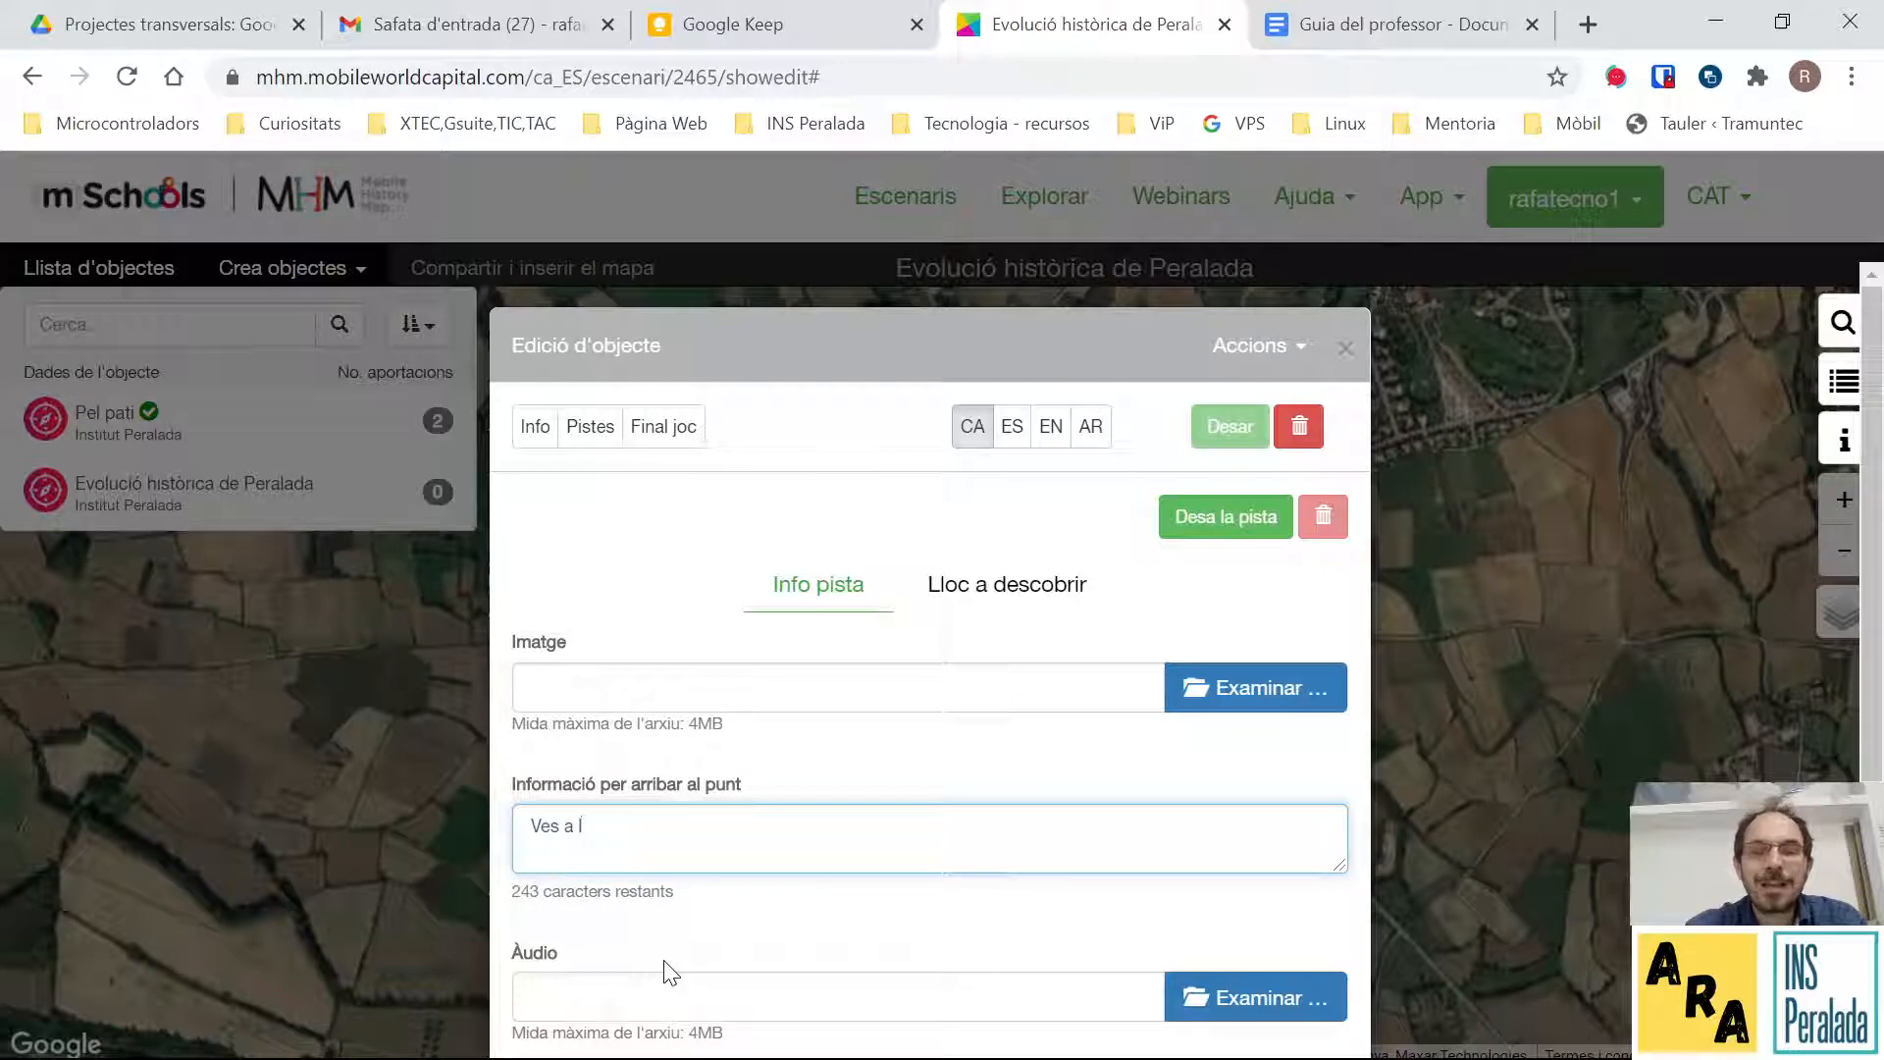
text('entrada)
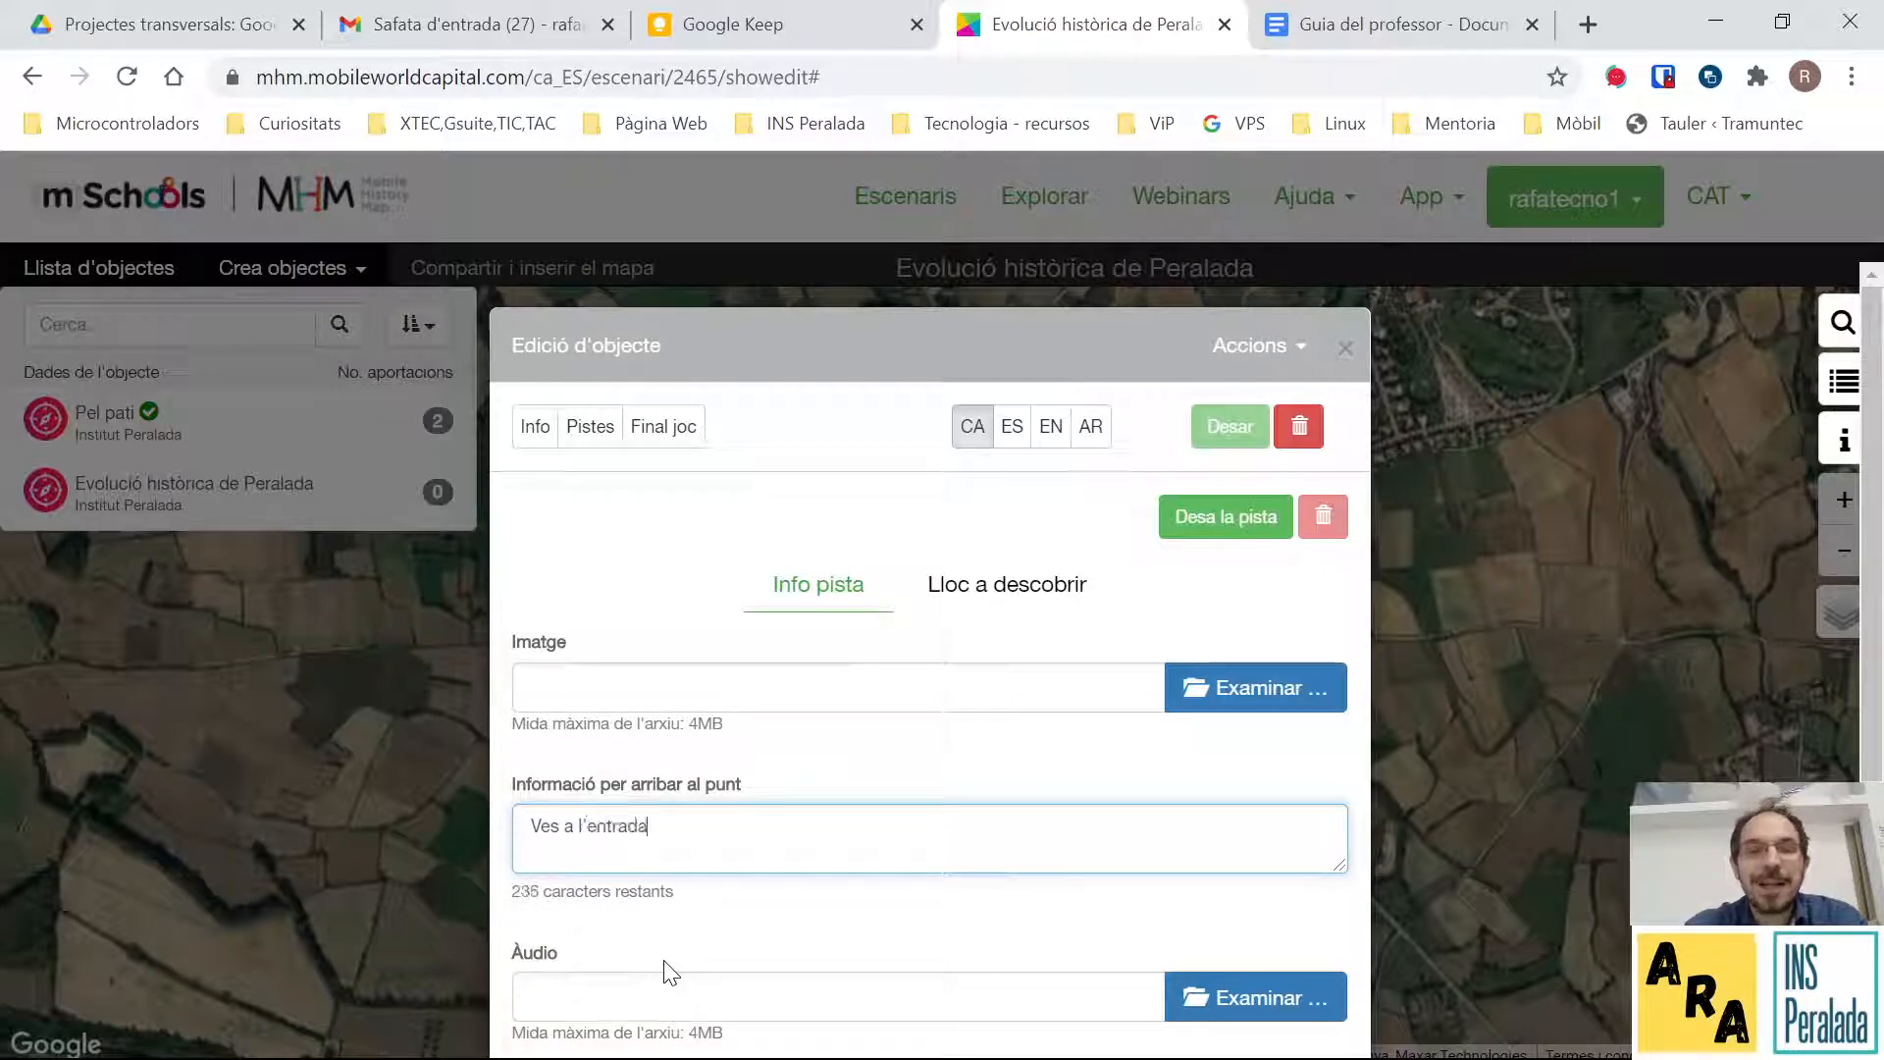
text( del poble que )
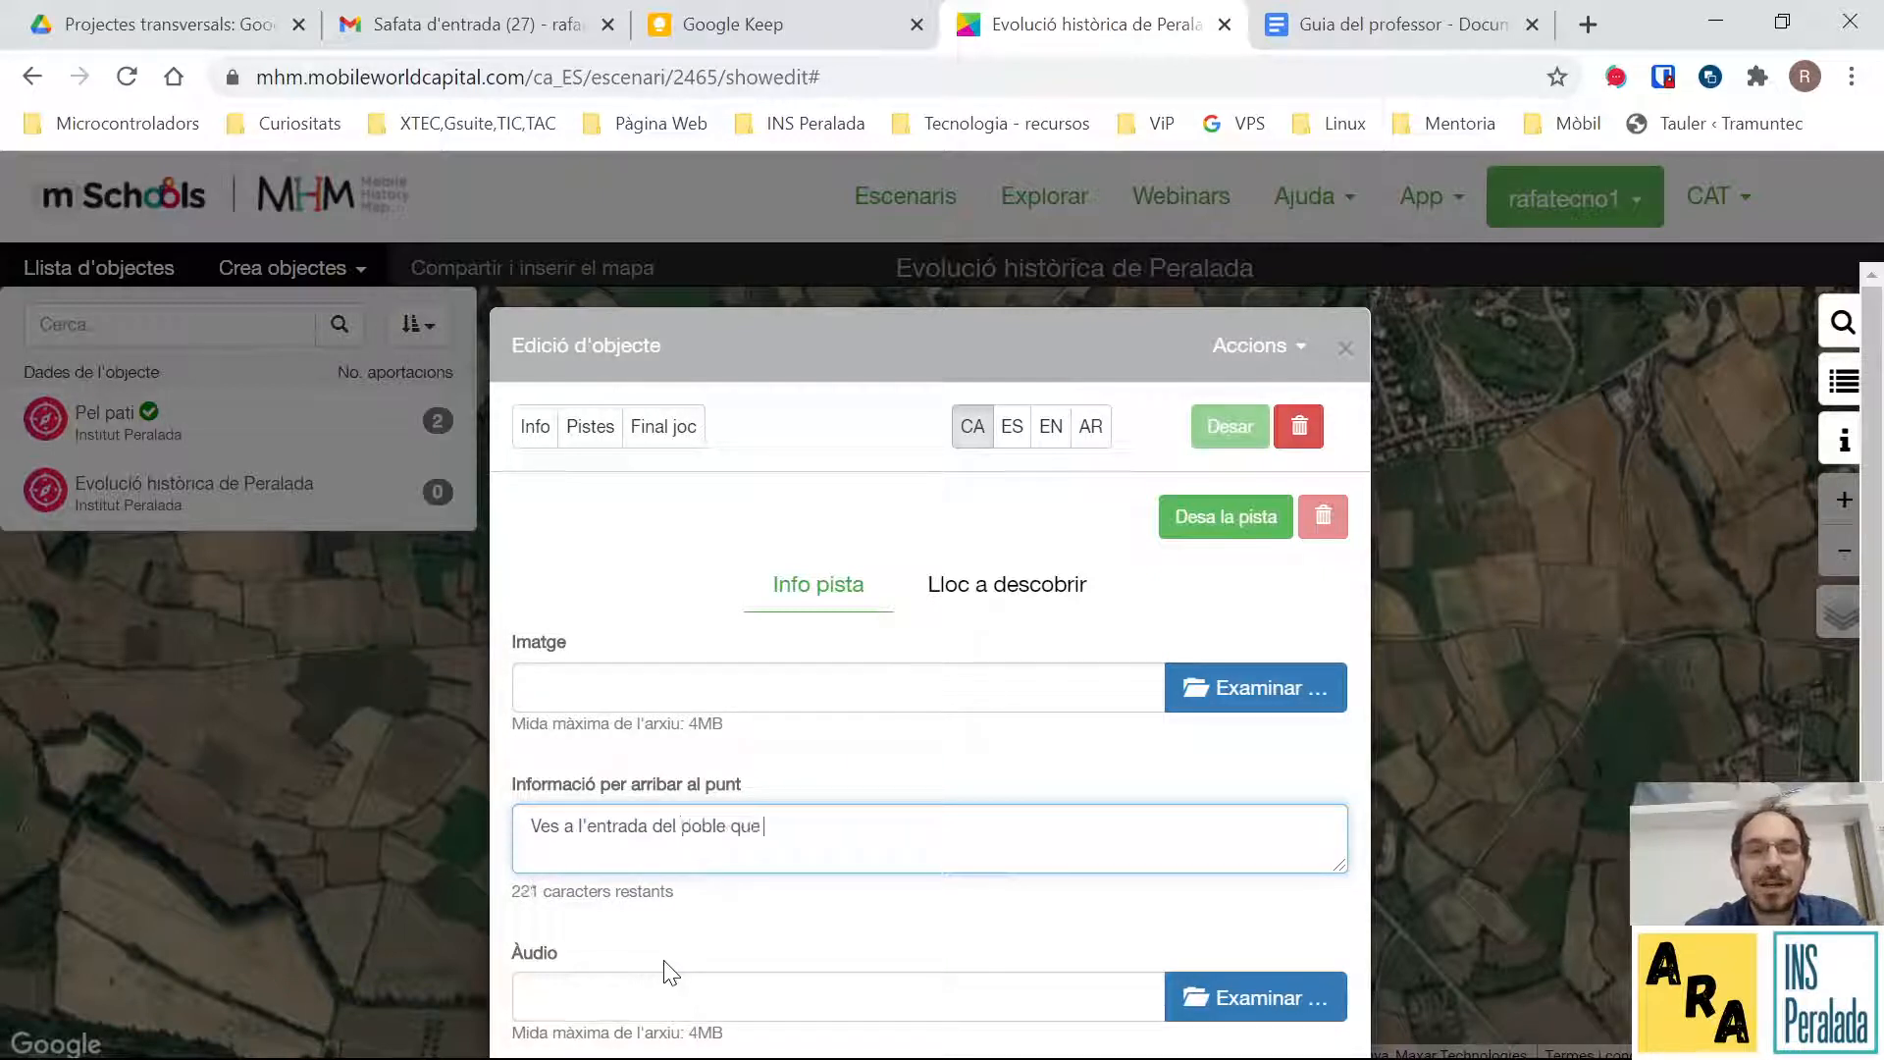
text(hi ha a l'altra cotat)
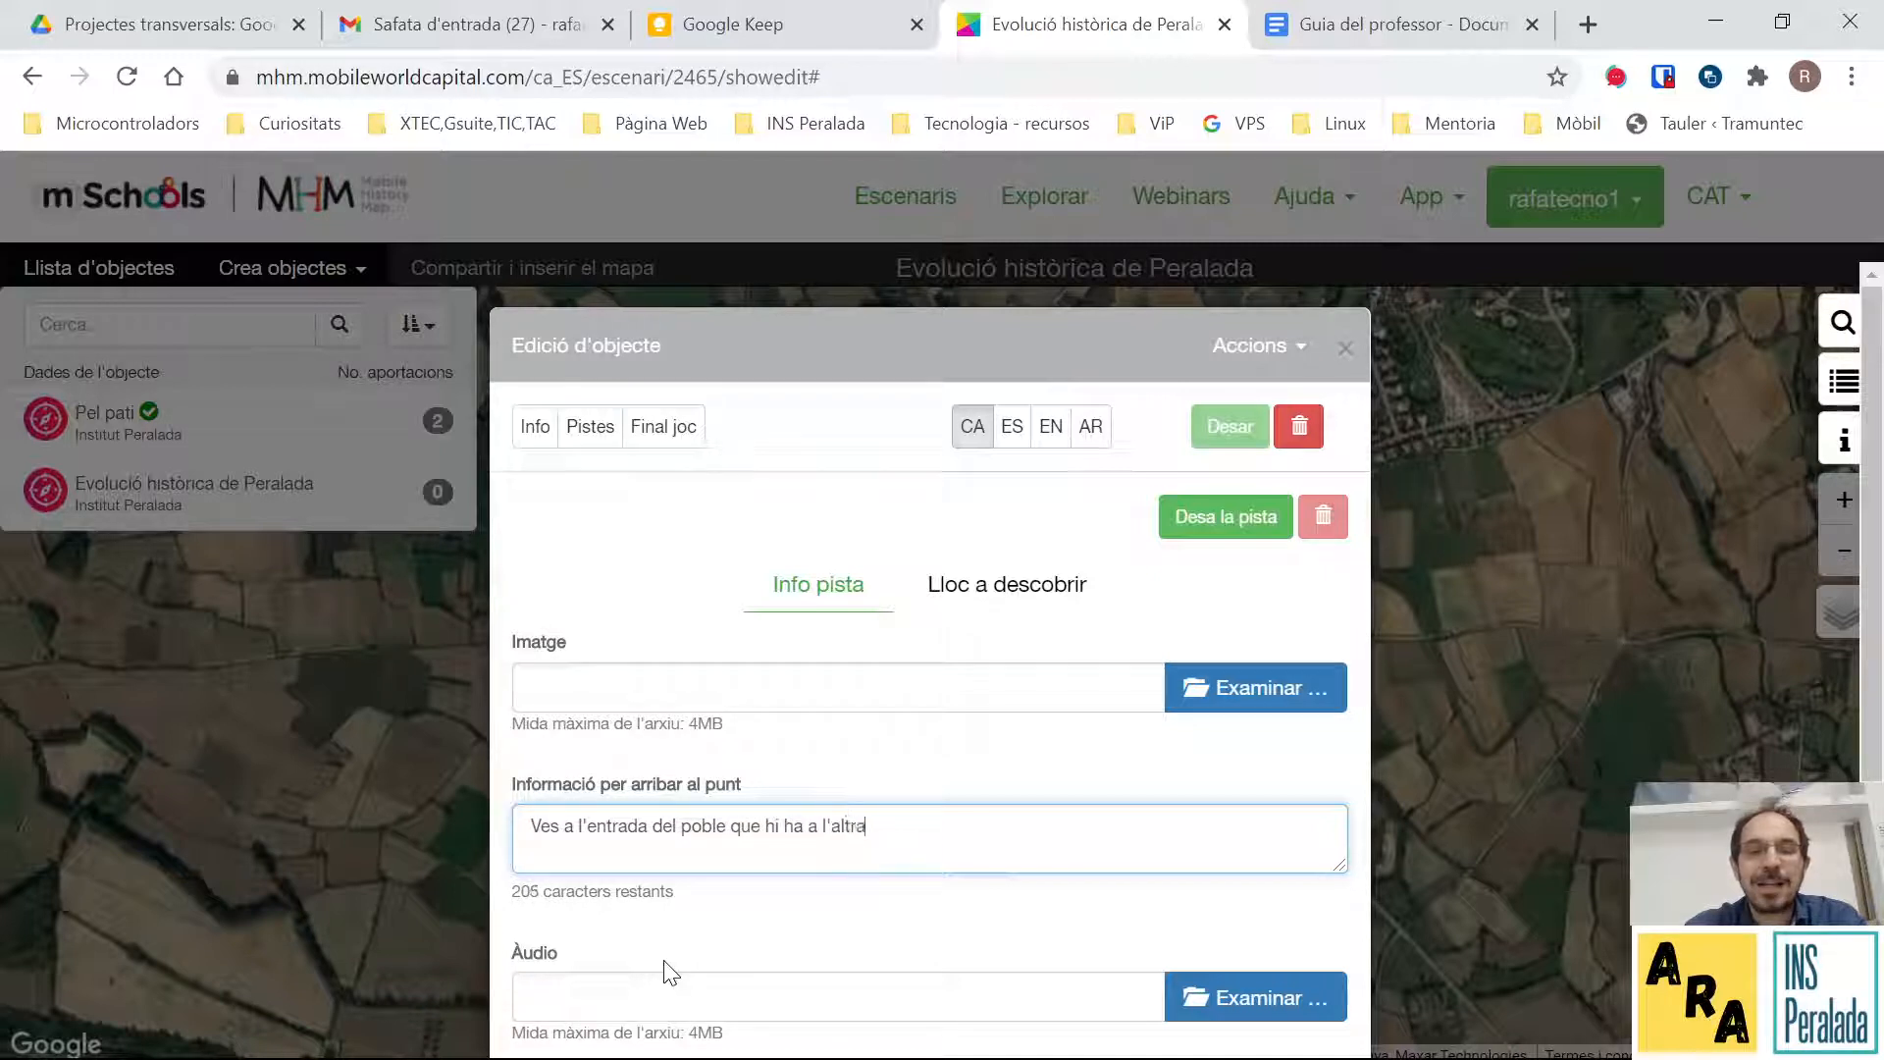
key(BackSpace)
key(BackSpace)
key(BackSpace)
key(BackSpace)
text(st)
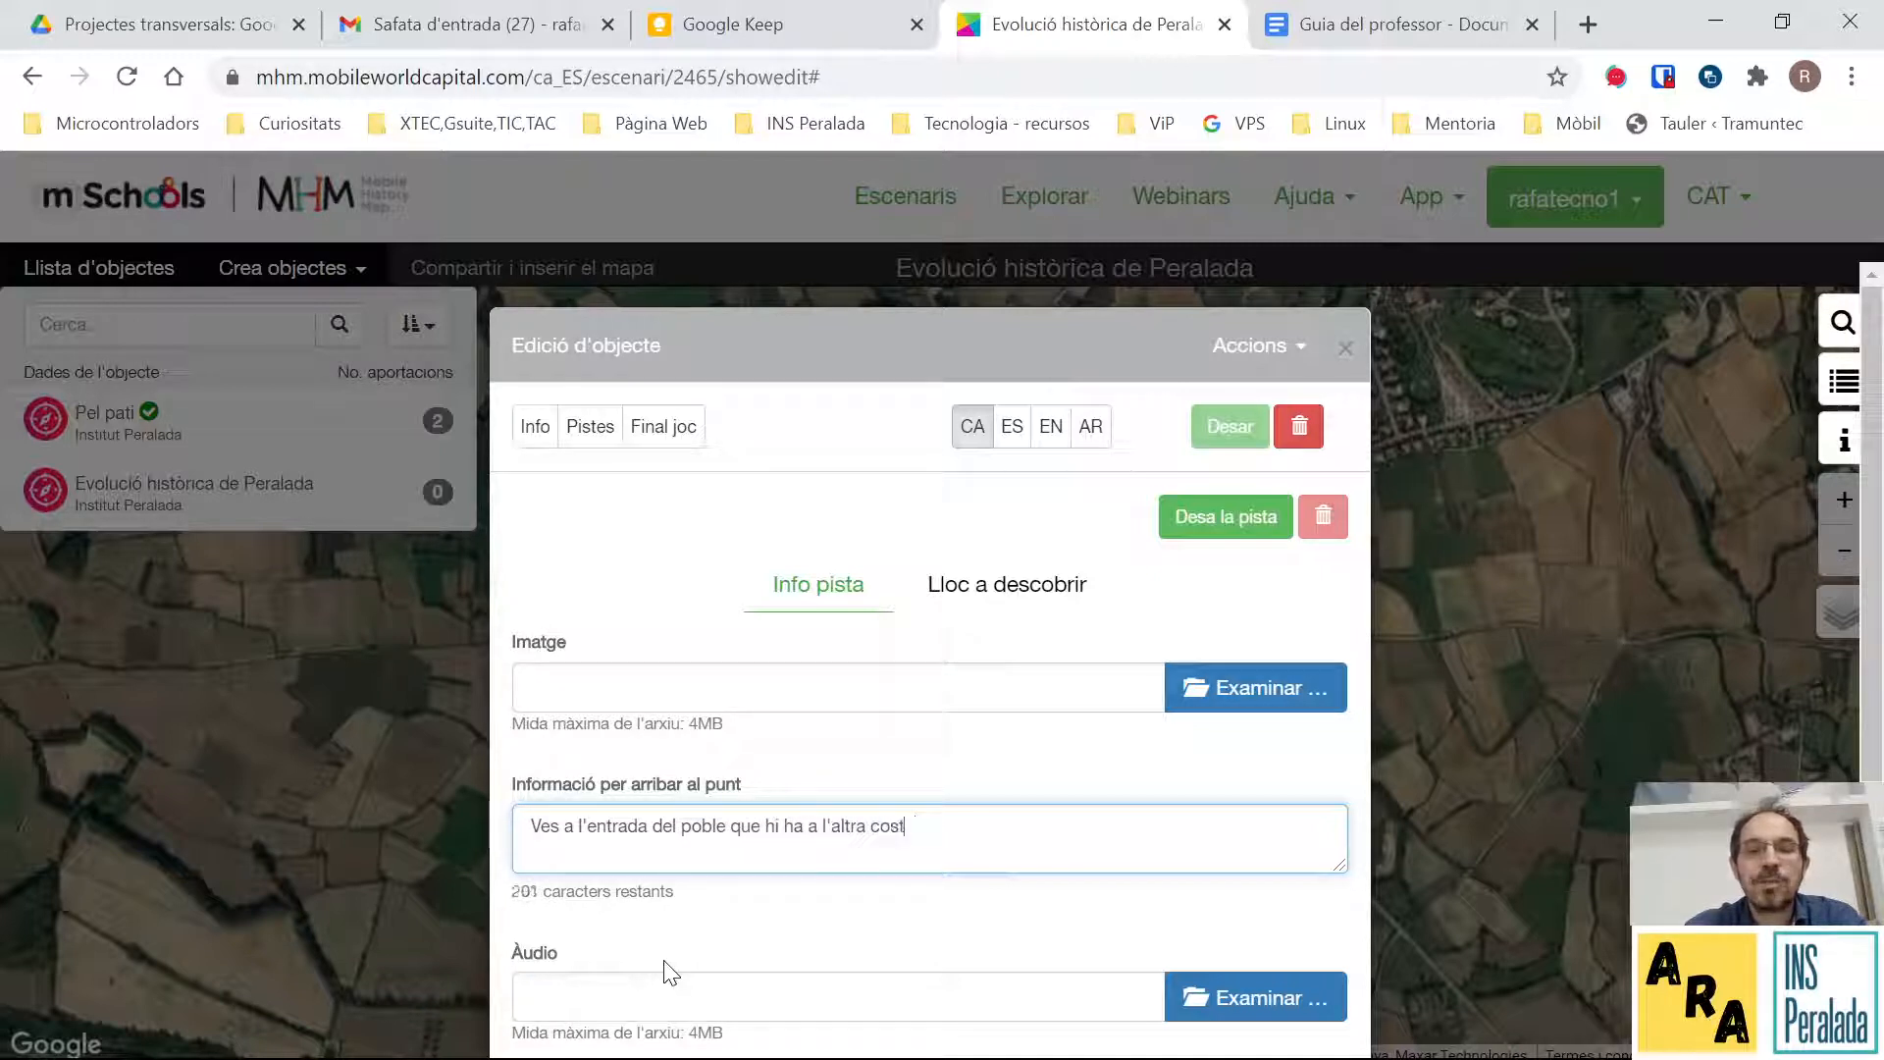
text(at de la glorièta)
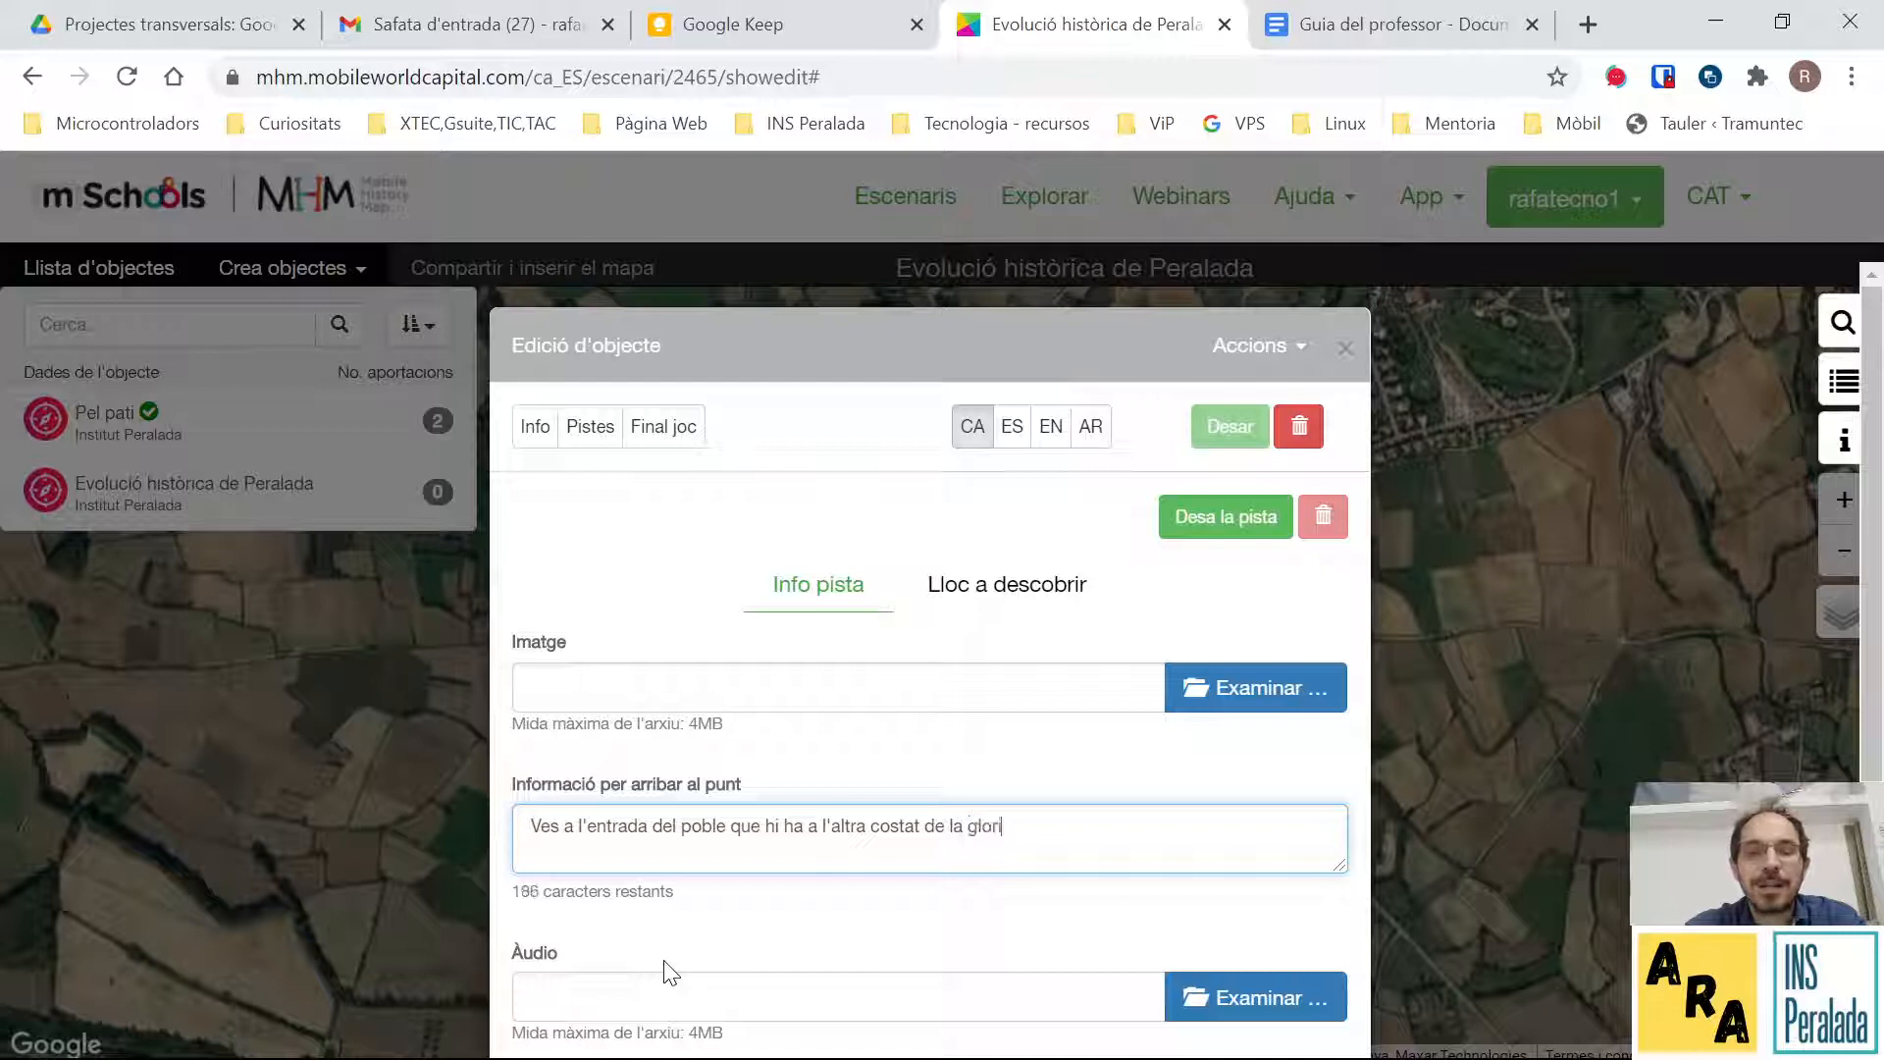
key(BackSpace)
key(BackSpace)
key(BackSpace)
key(BackSpace)
key(BackSpace)
key(BackSpace)
text(giratori.)
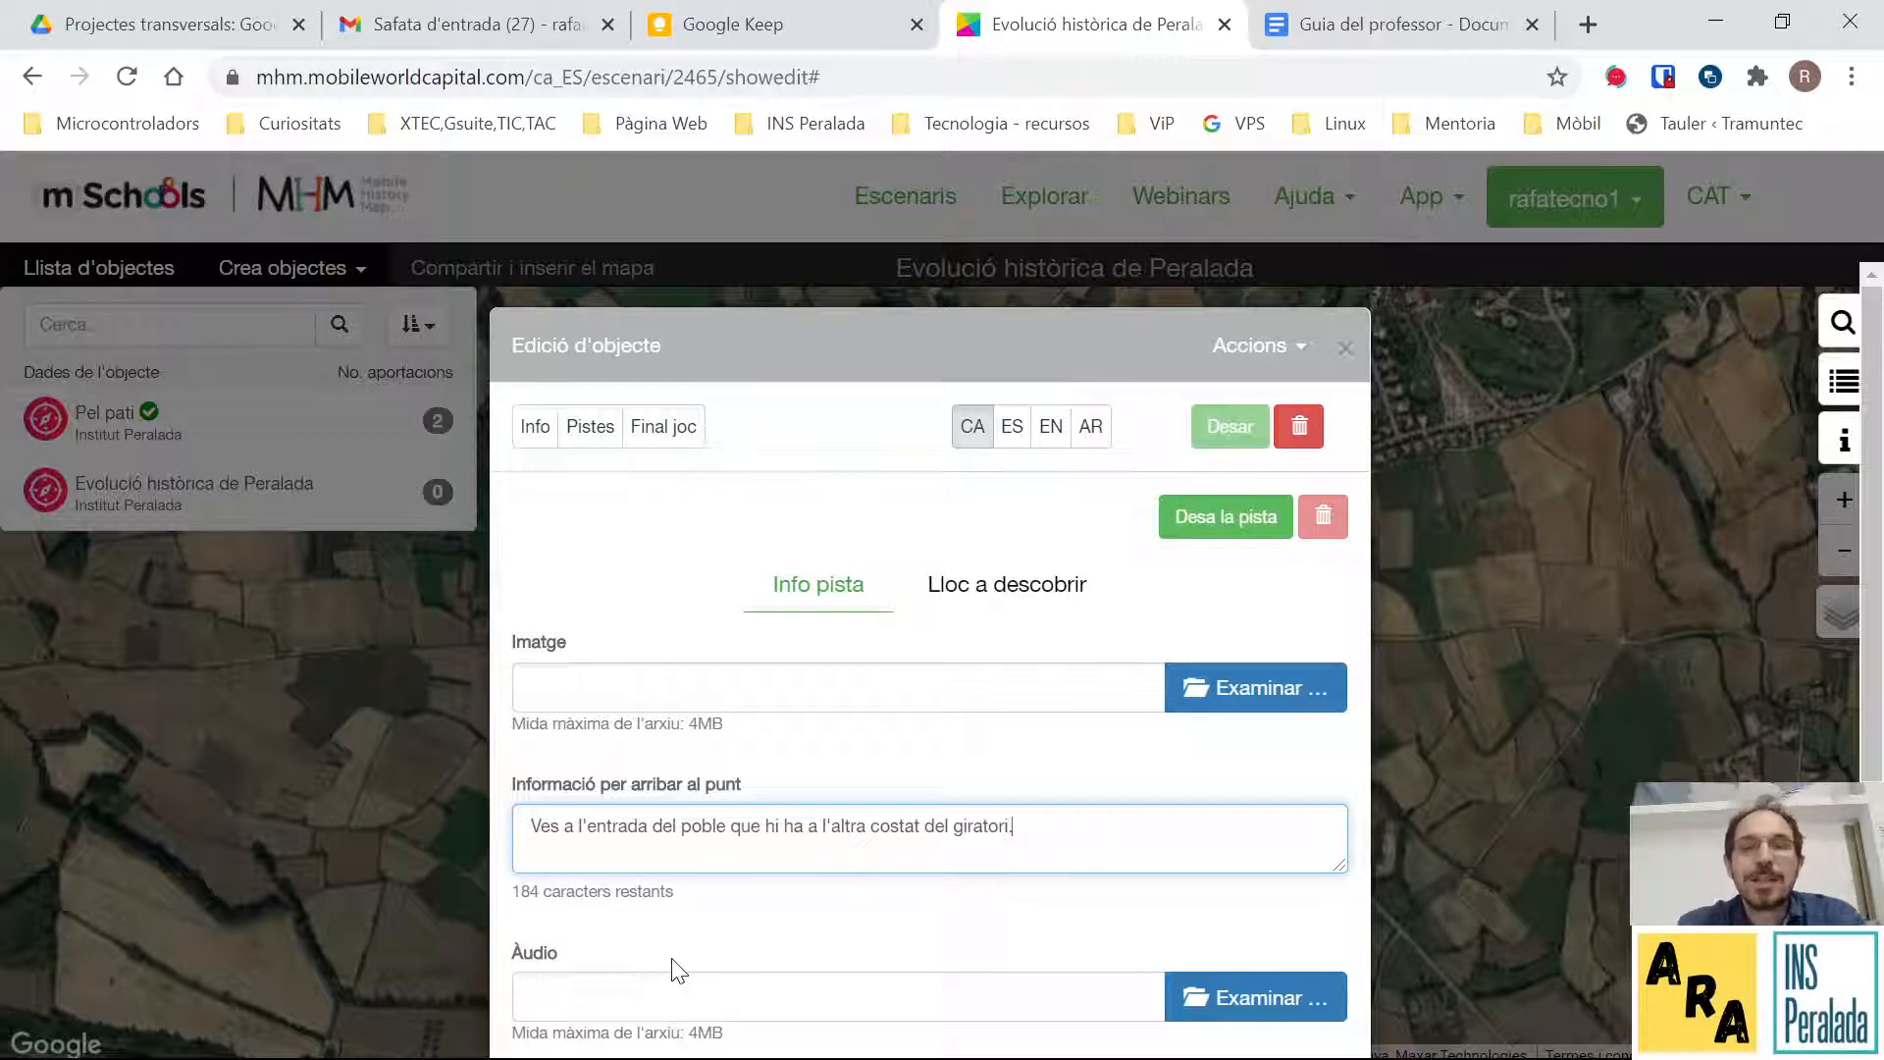
Position the clue's place to discover manually at the village entrance just north of the roundabout and finish the positioning.
click(1015, 599)
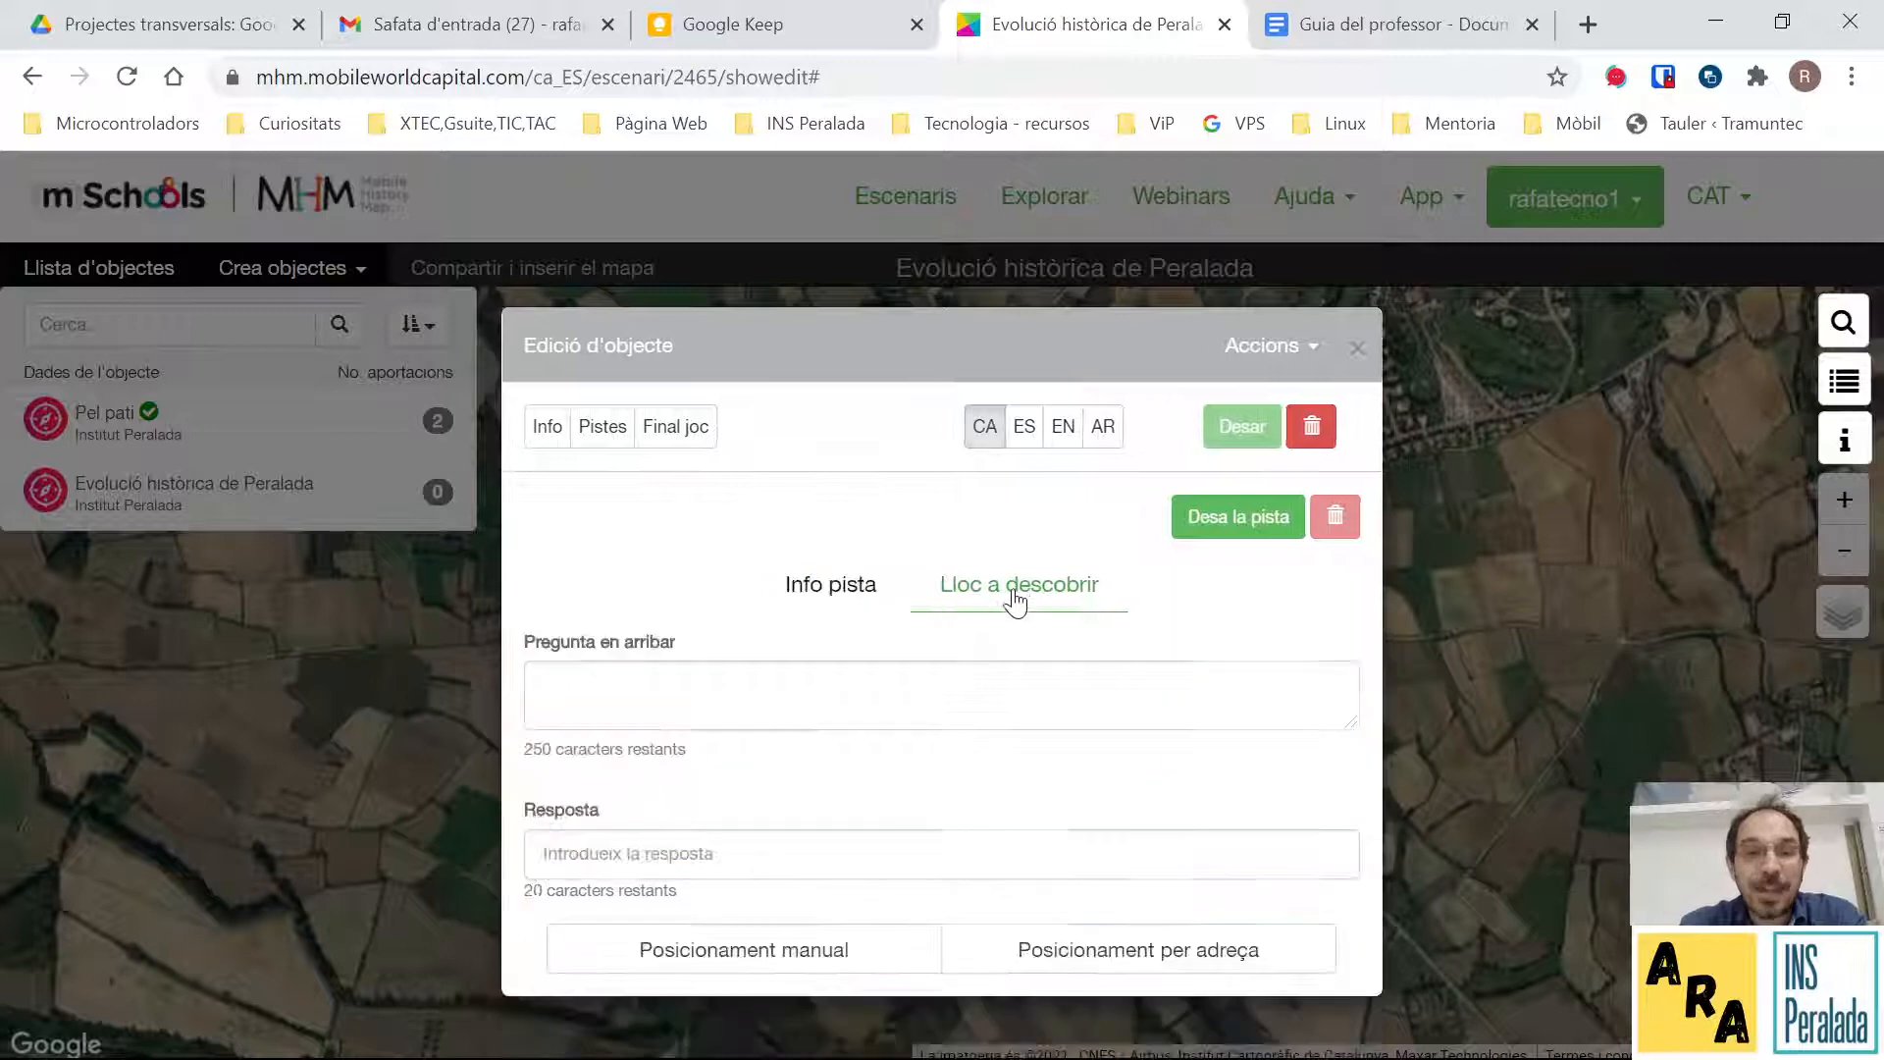
click(793, 973)
scroll(921, 745, up, 5)
scroll(964, 731, down, 5)
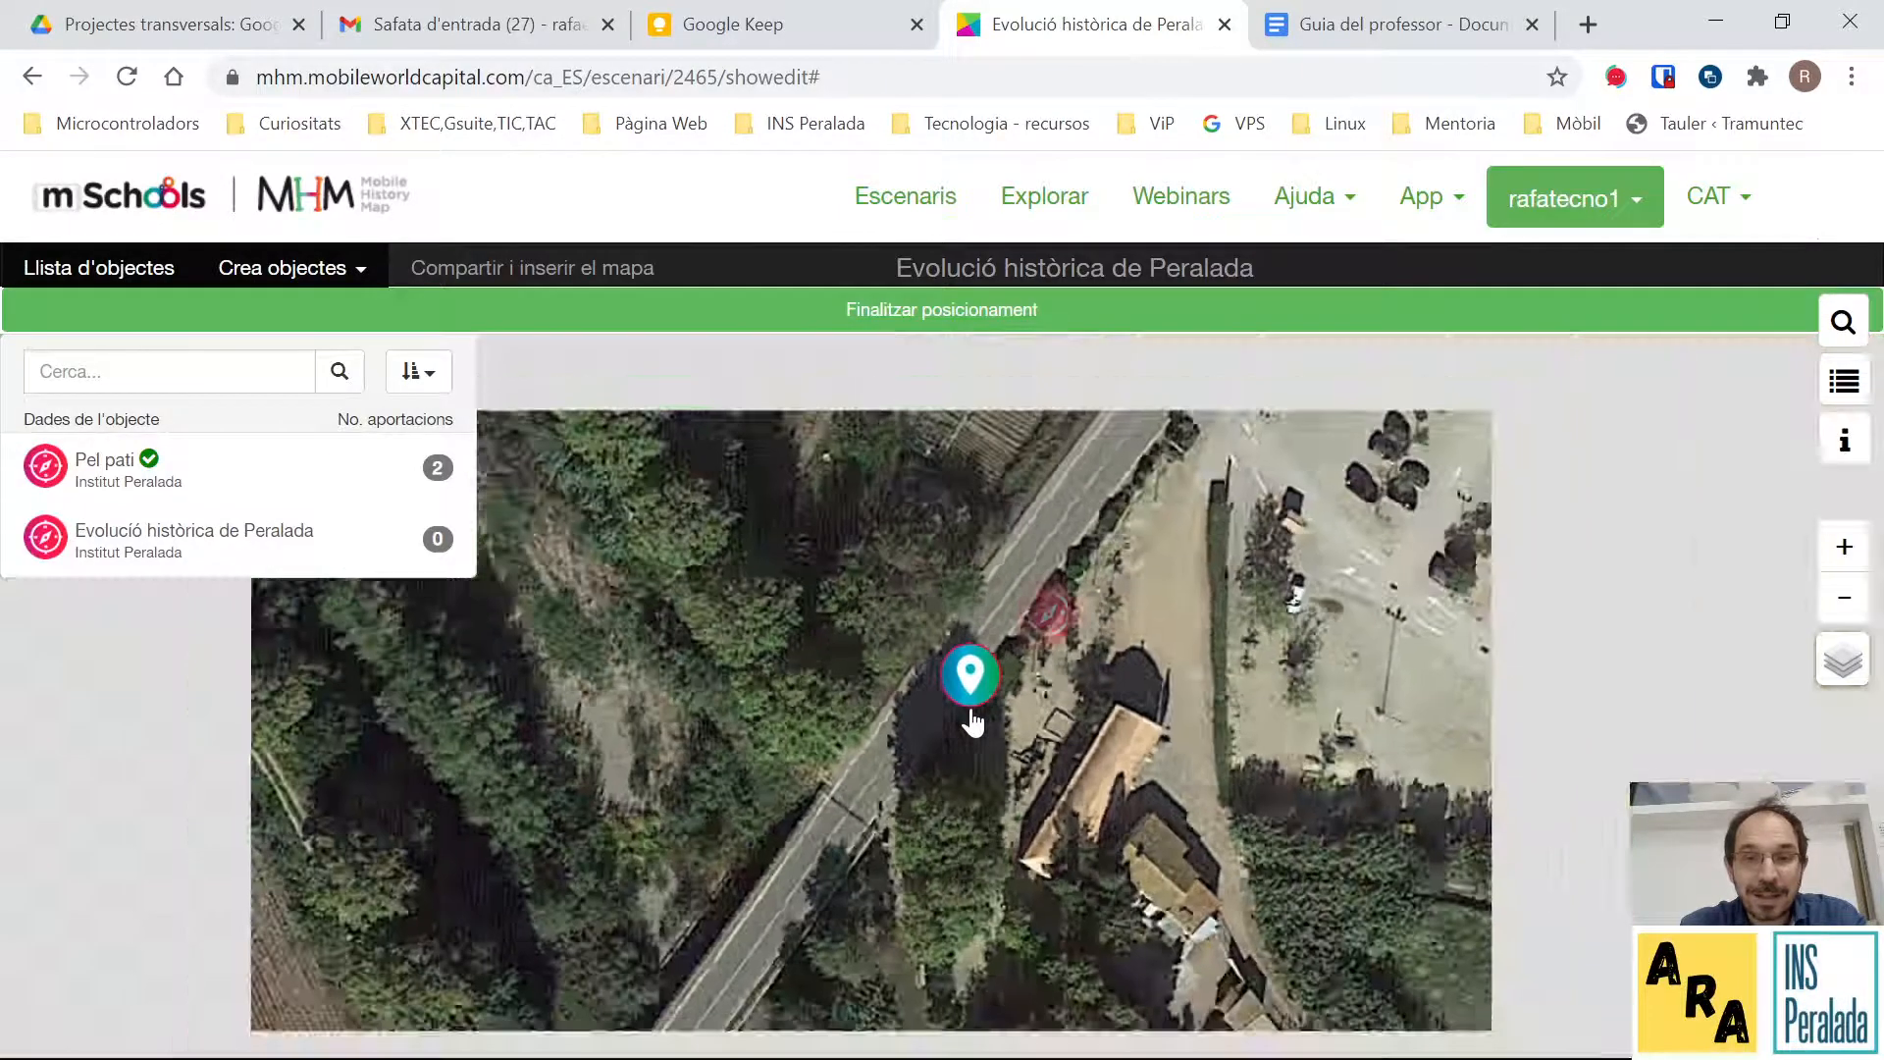
scroll(1057, 594, up, 3)
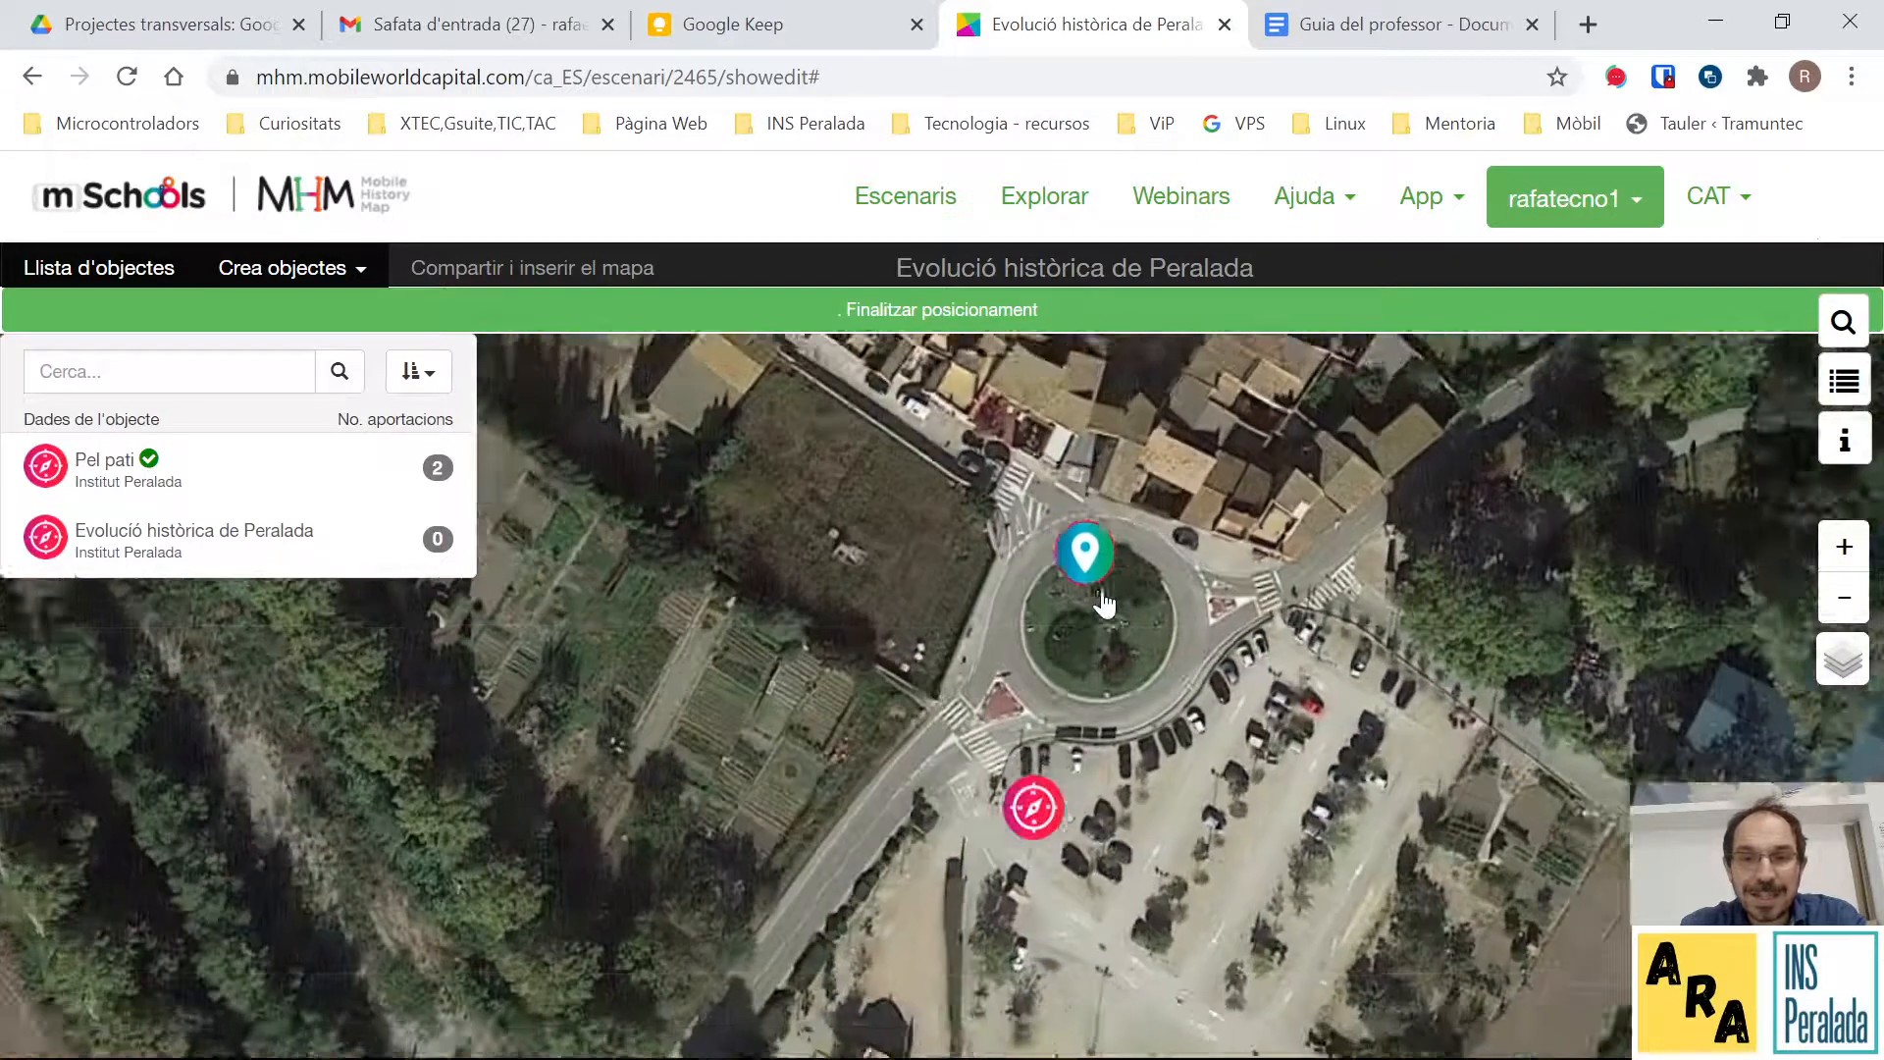
scroll(1030, 687, up, 1)
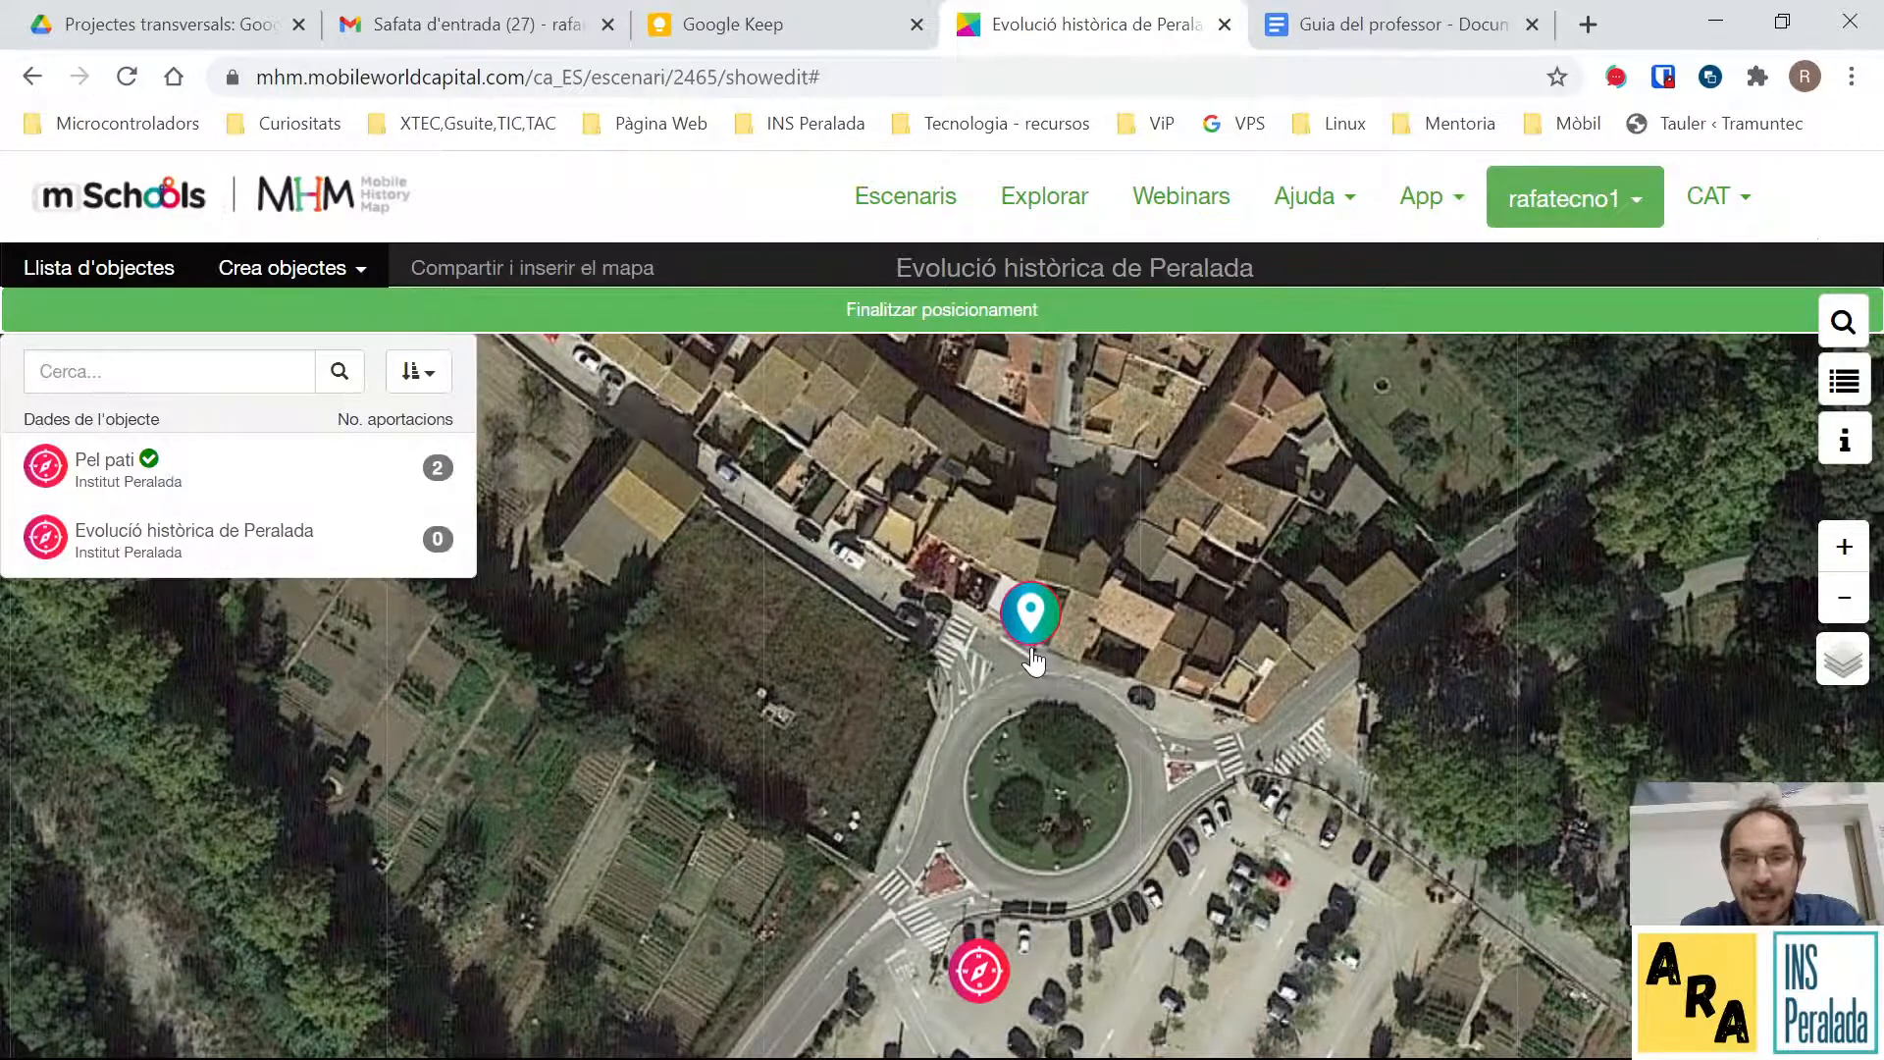
scroll(1020, 676, down, 4)
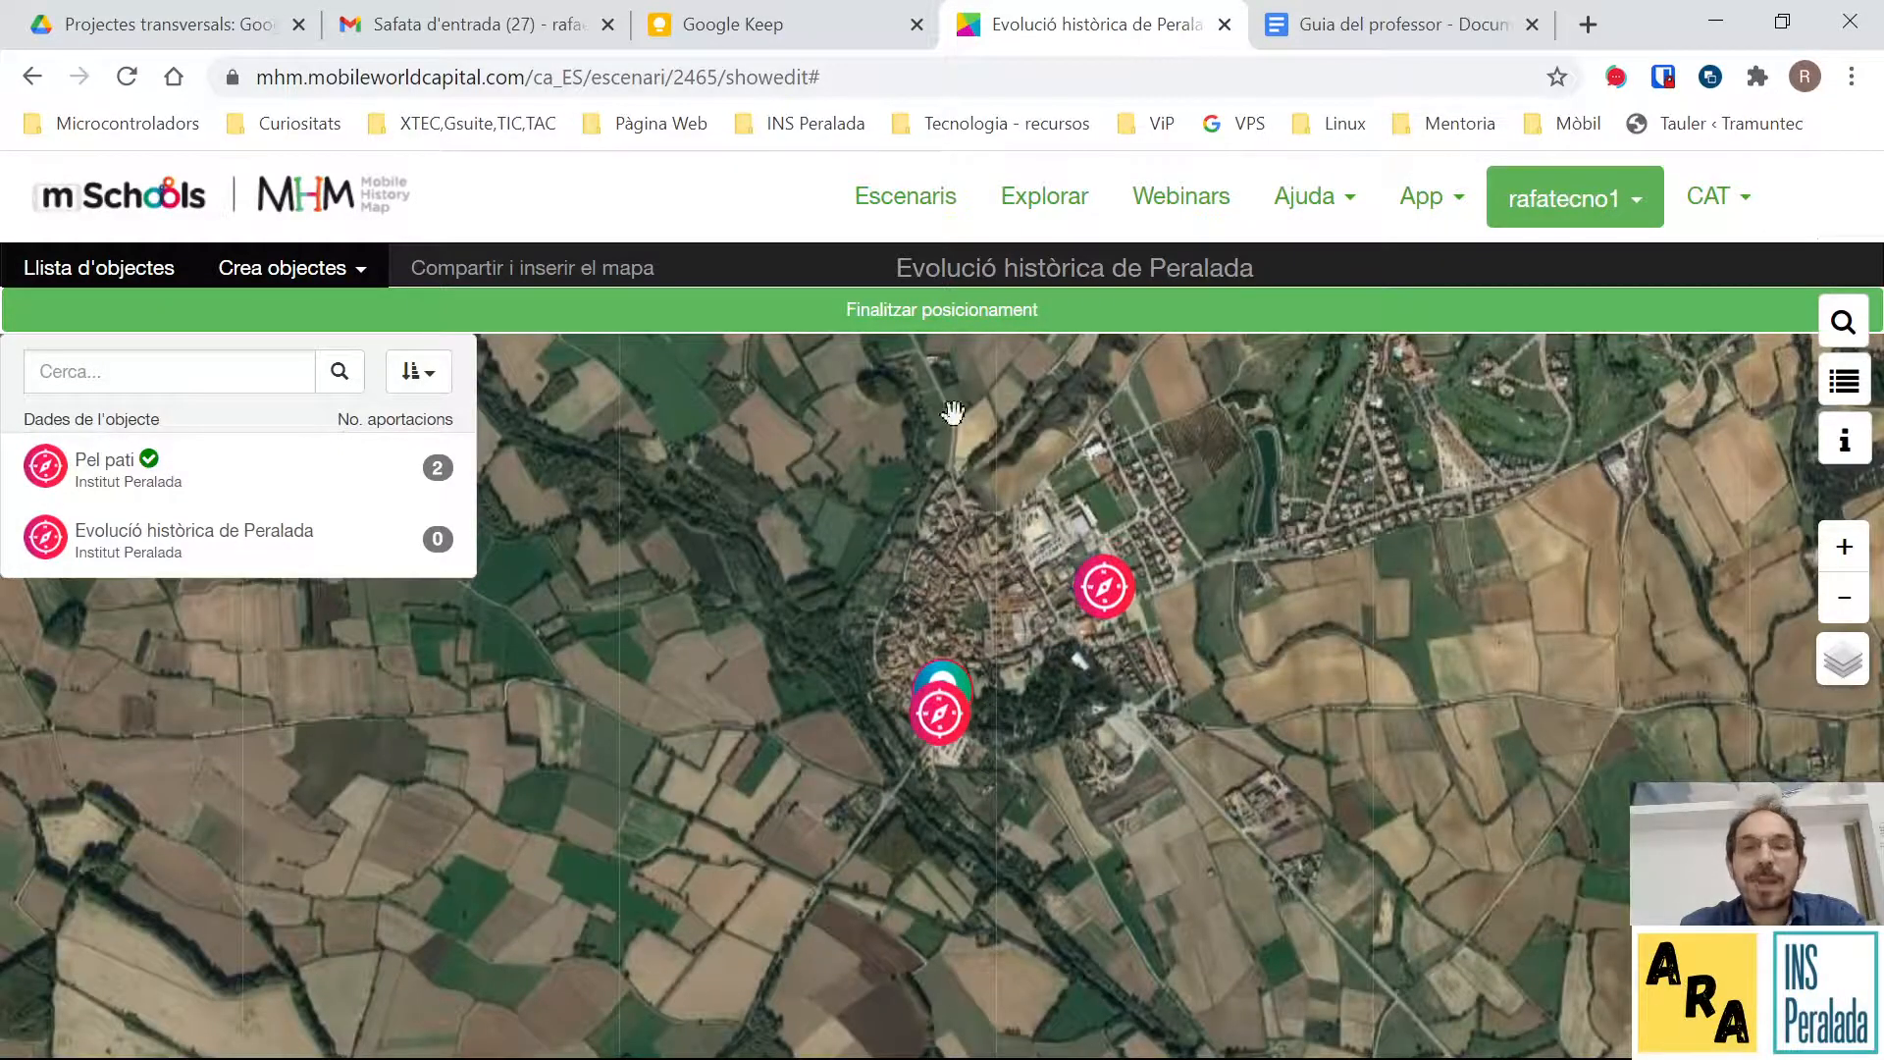
click(948, 310)
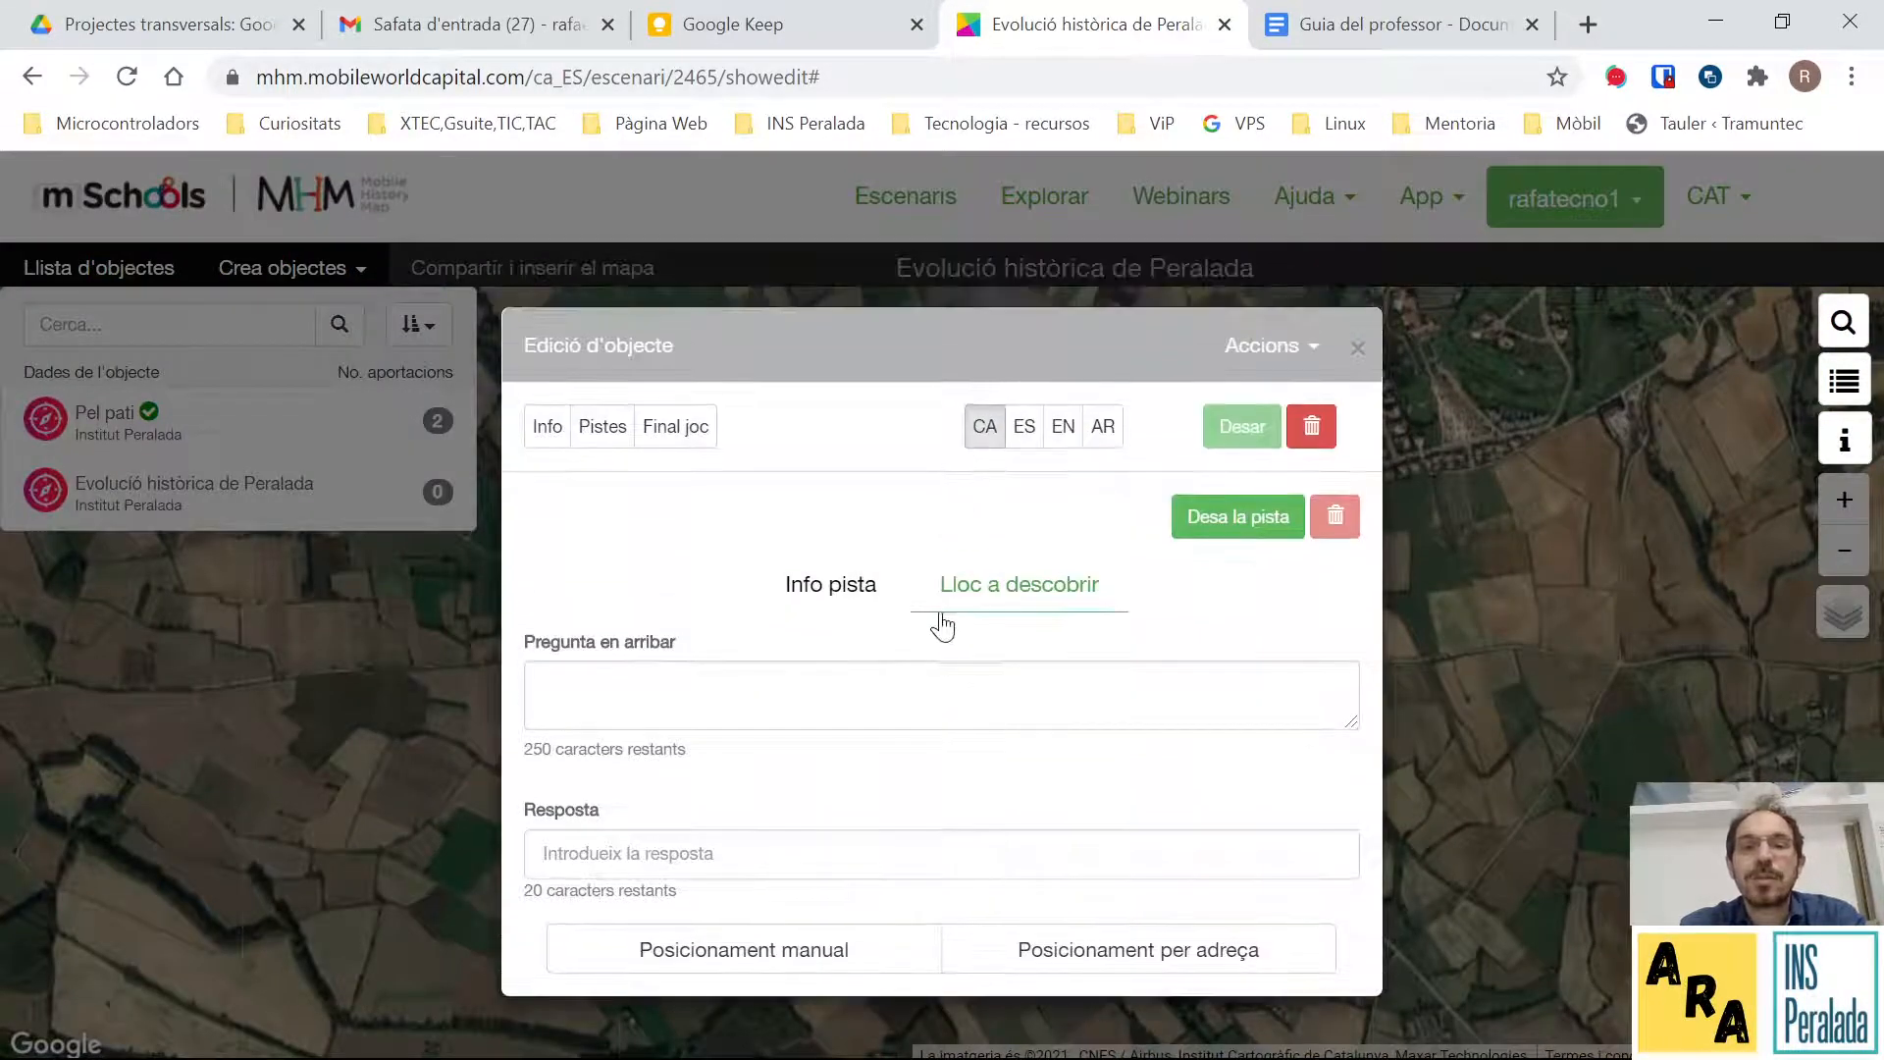
Set the clue's arrival question to "De quin color és el cavall blanc de Pere el Gros!" with the answer "blanc" and save the clue.
click(626, 682)
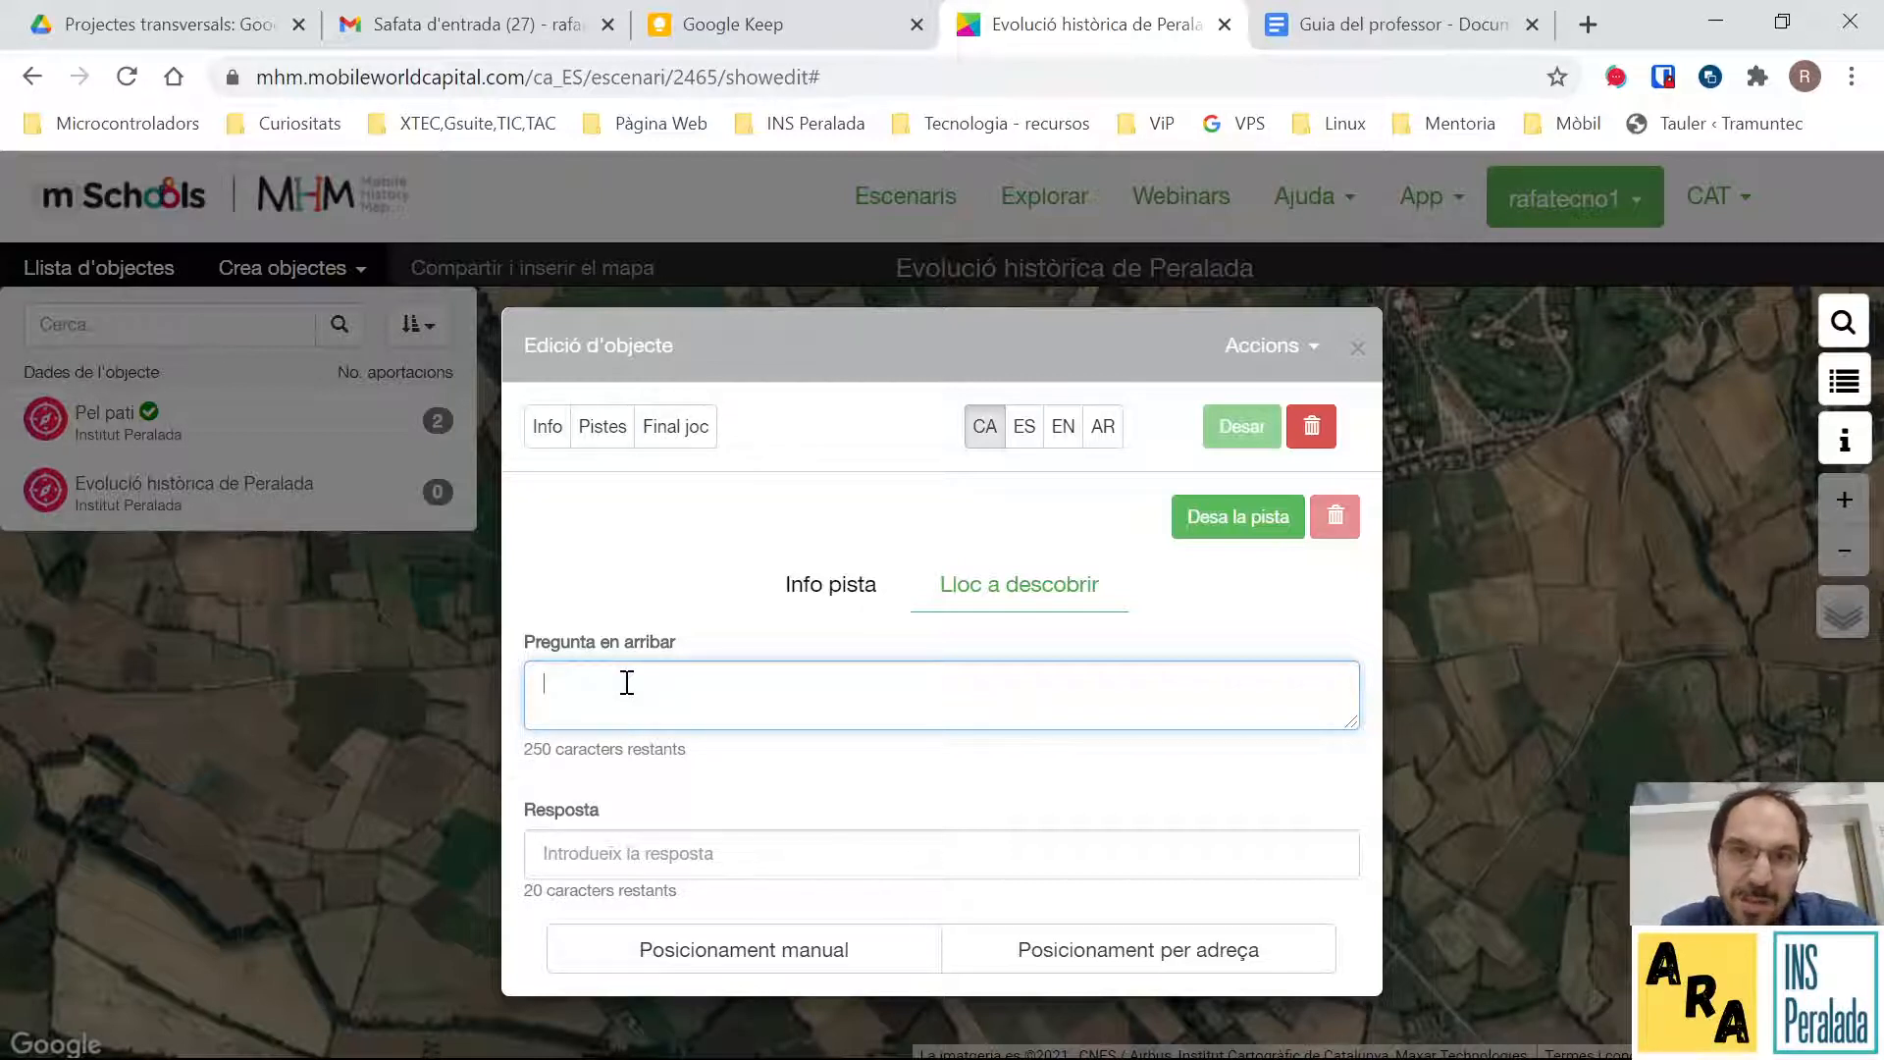
text(De q)
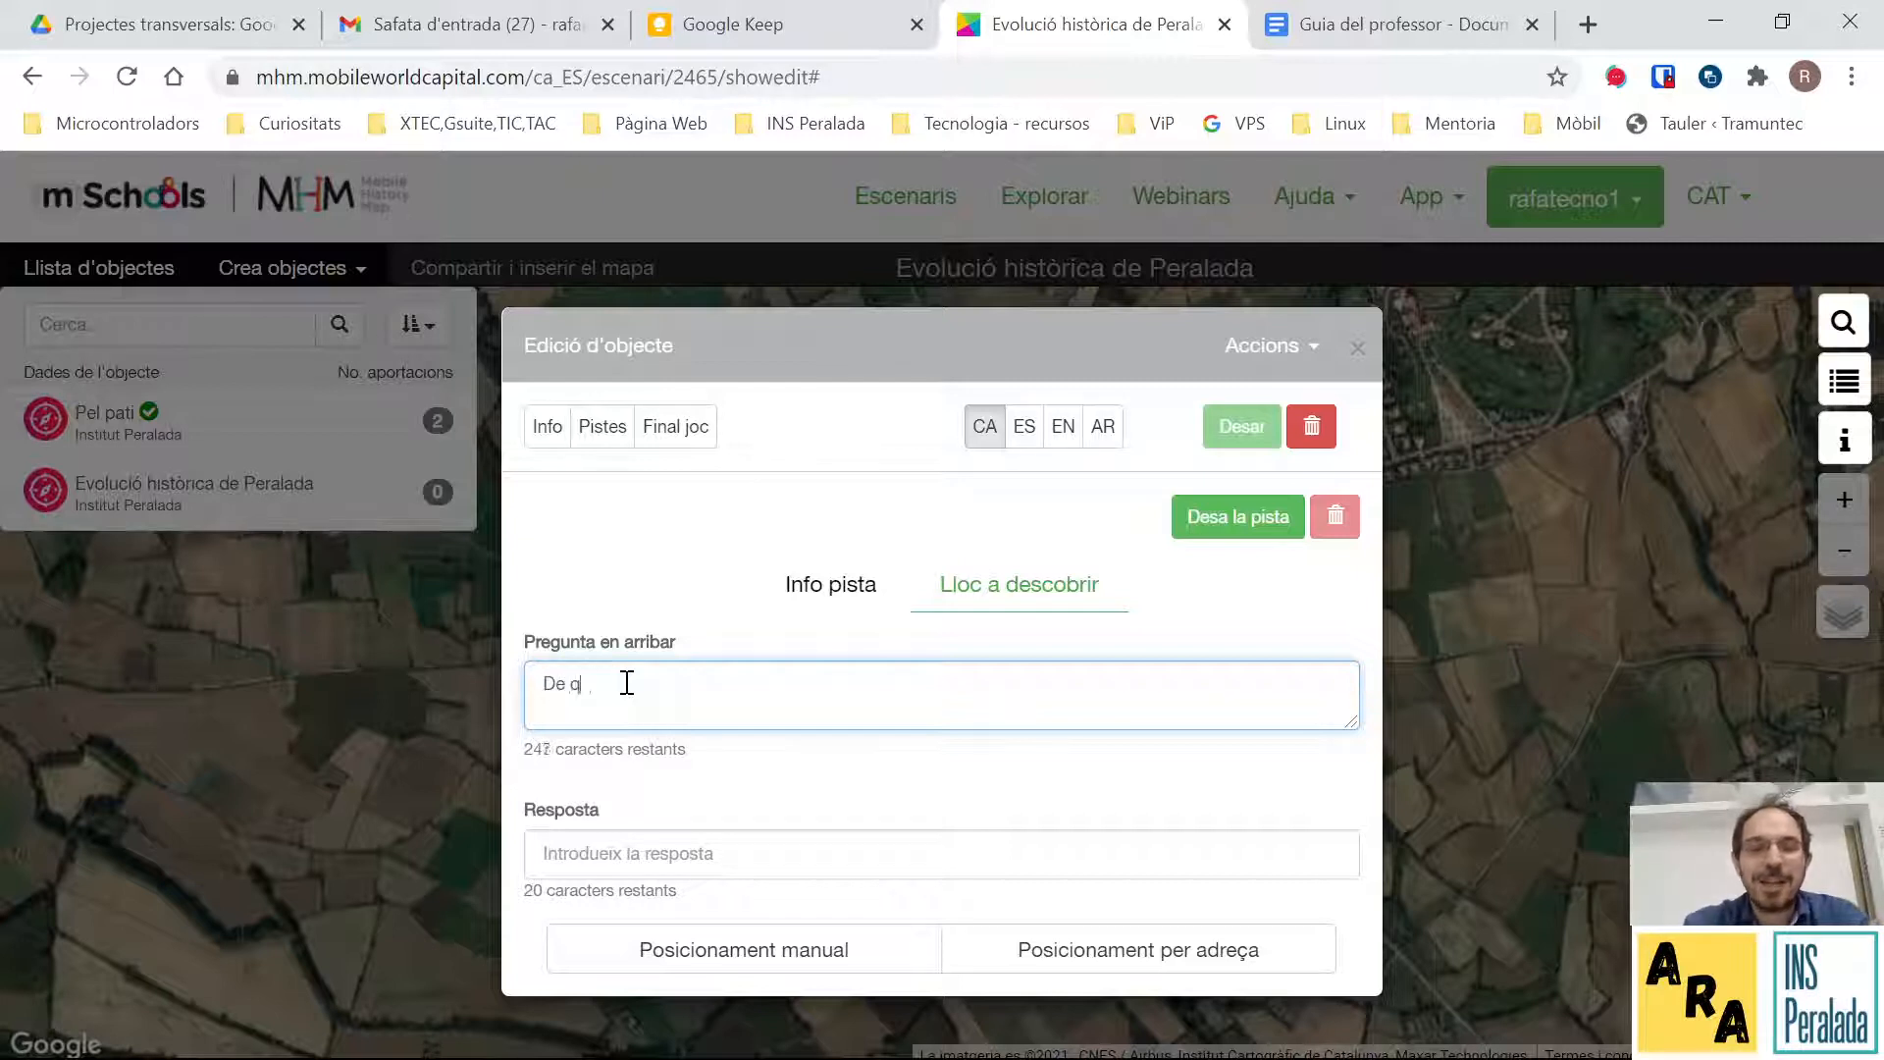
text(uin color és )
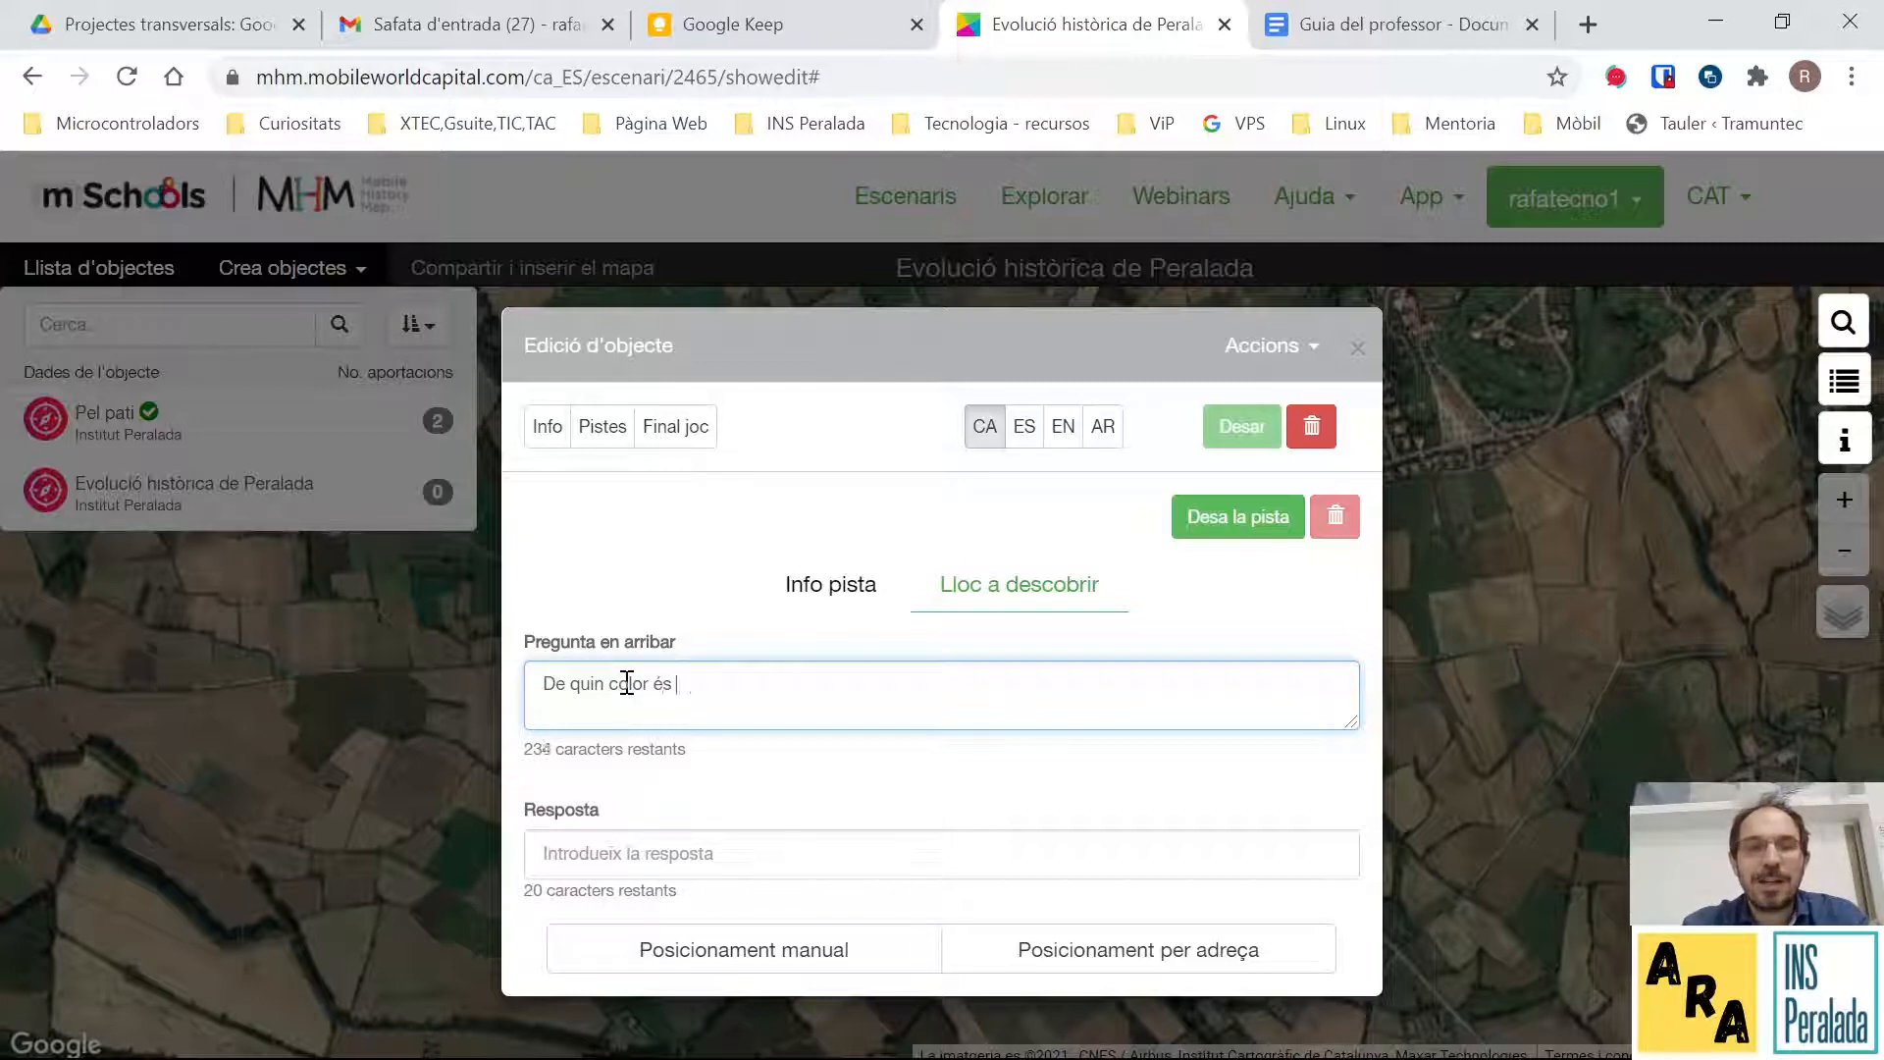
text(el cavanl blanc de)
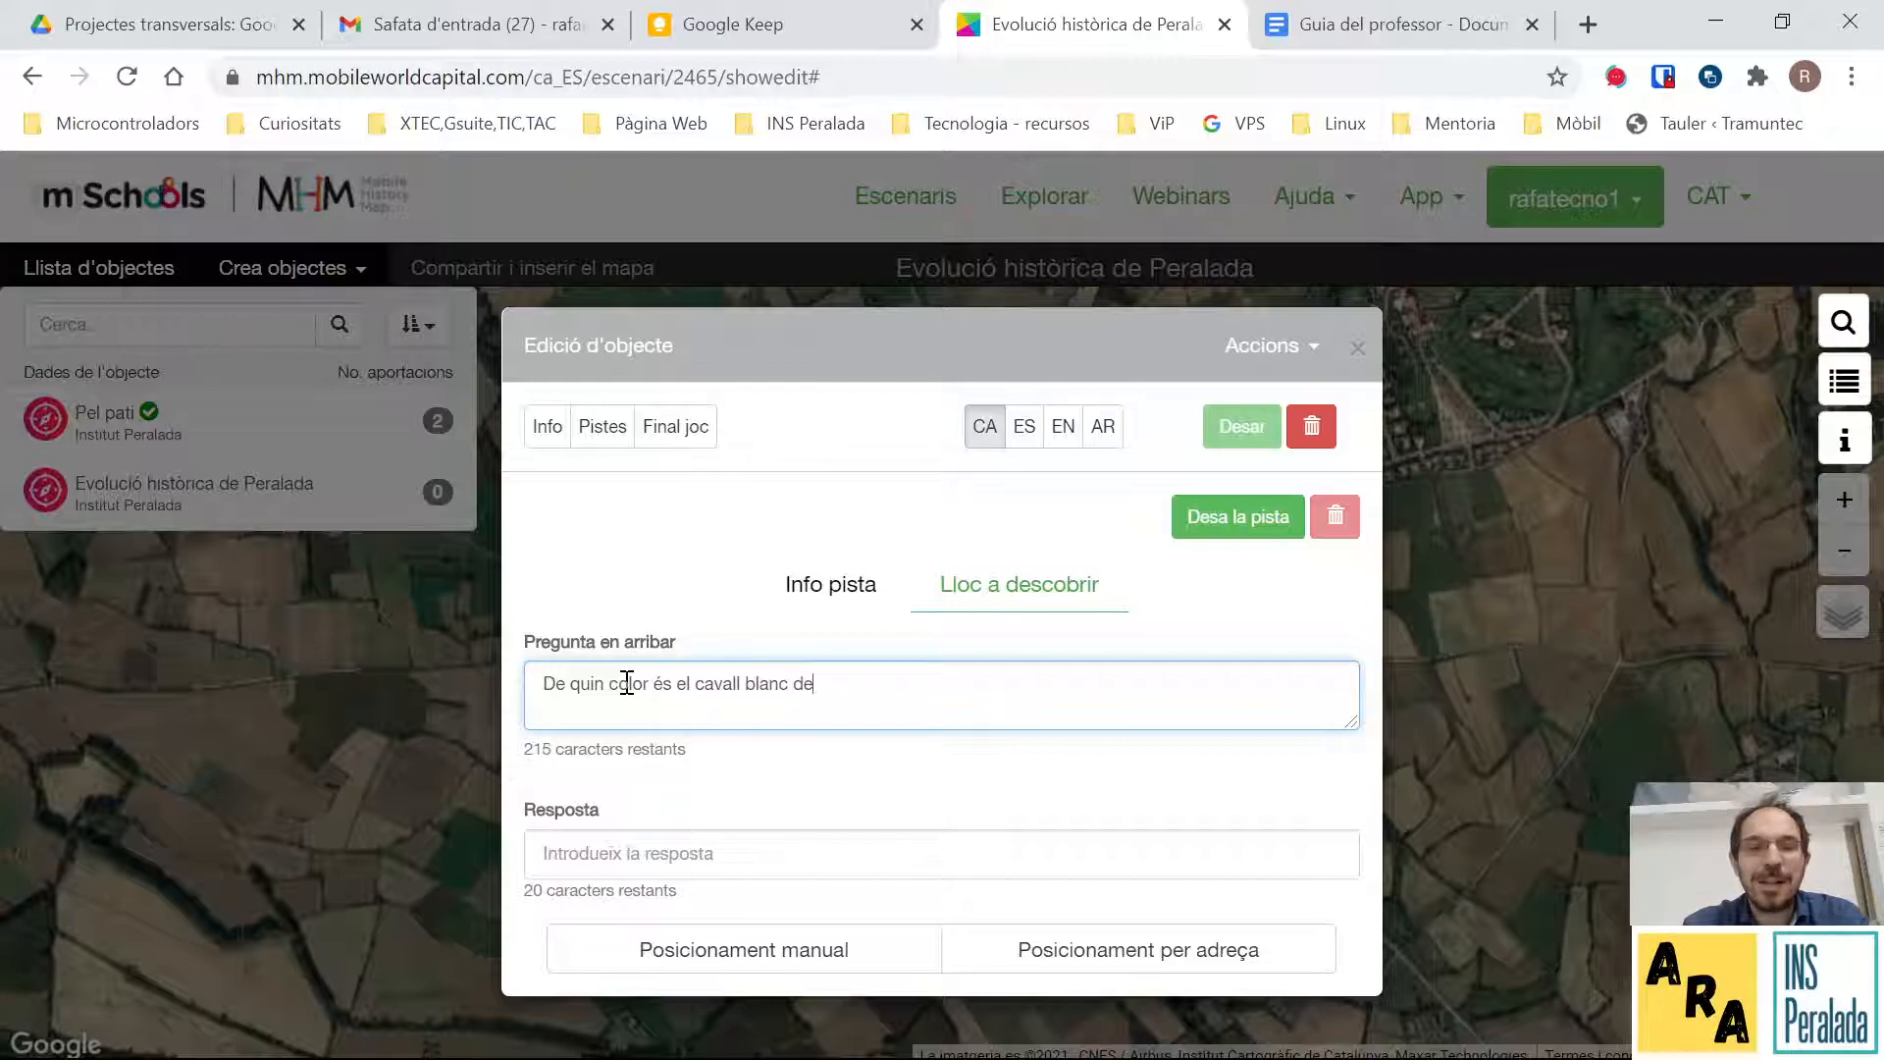
text( Pere el Gros!)
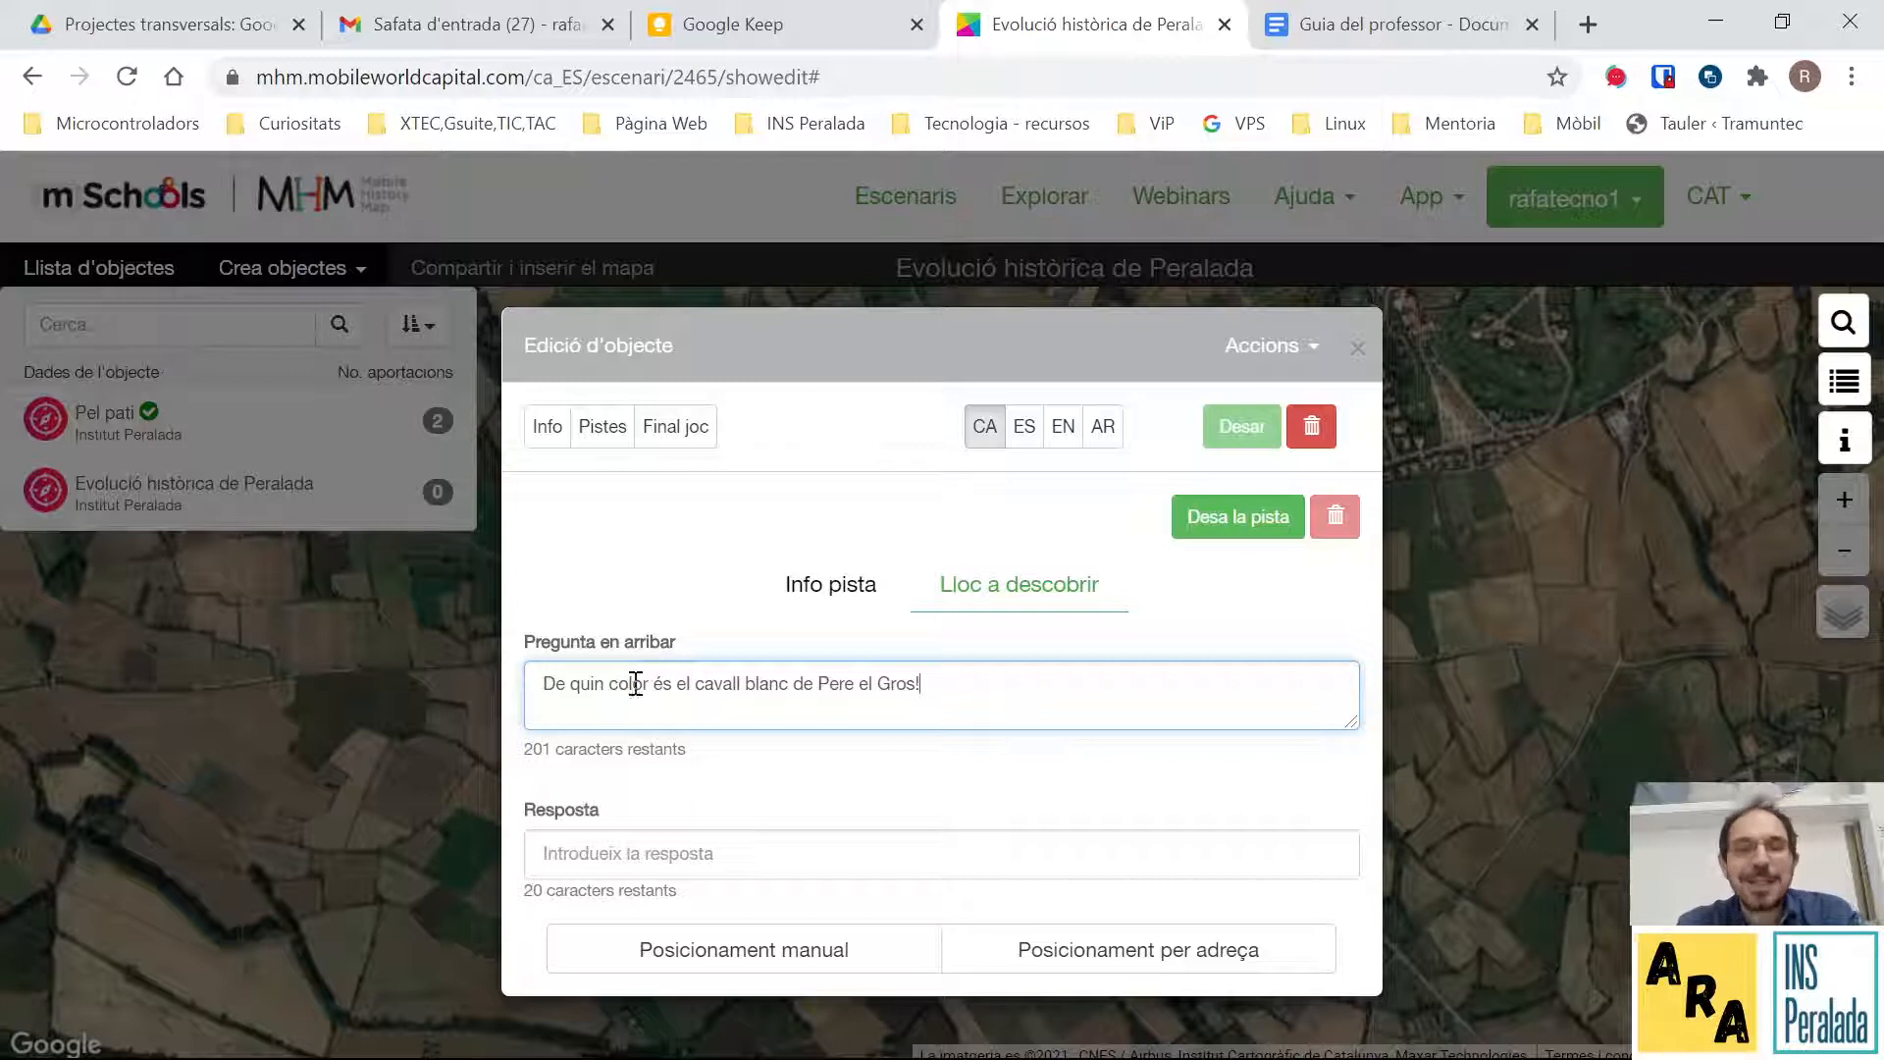
click(655, 862)
text(blanc)
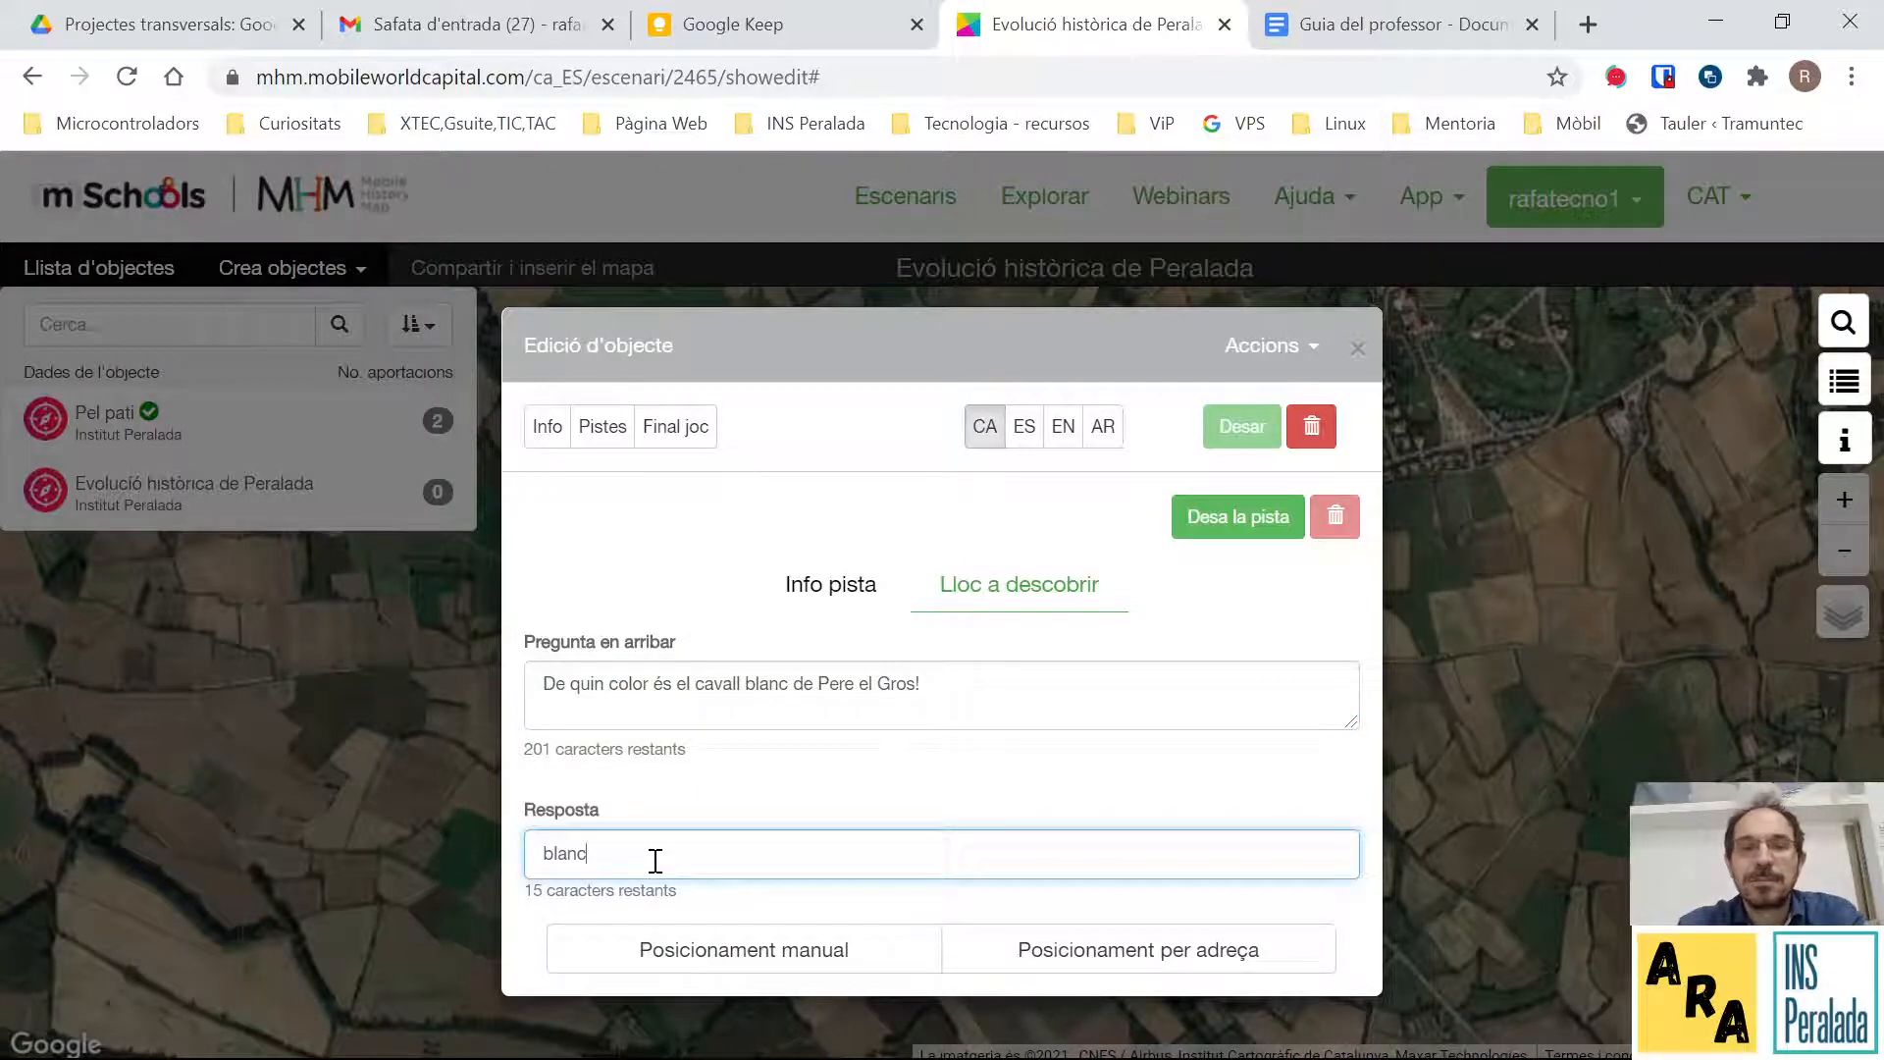
click(1201, 527)
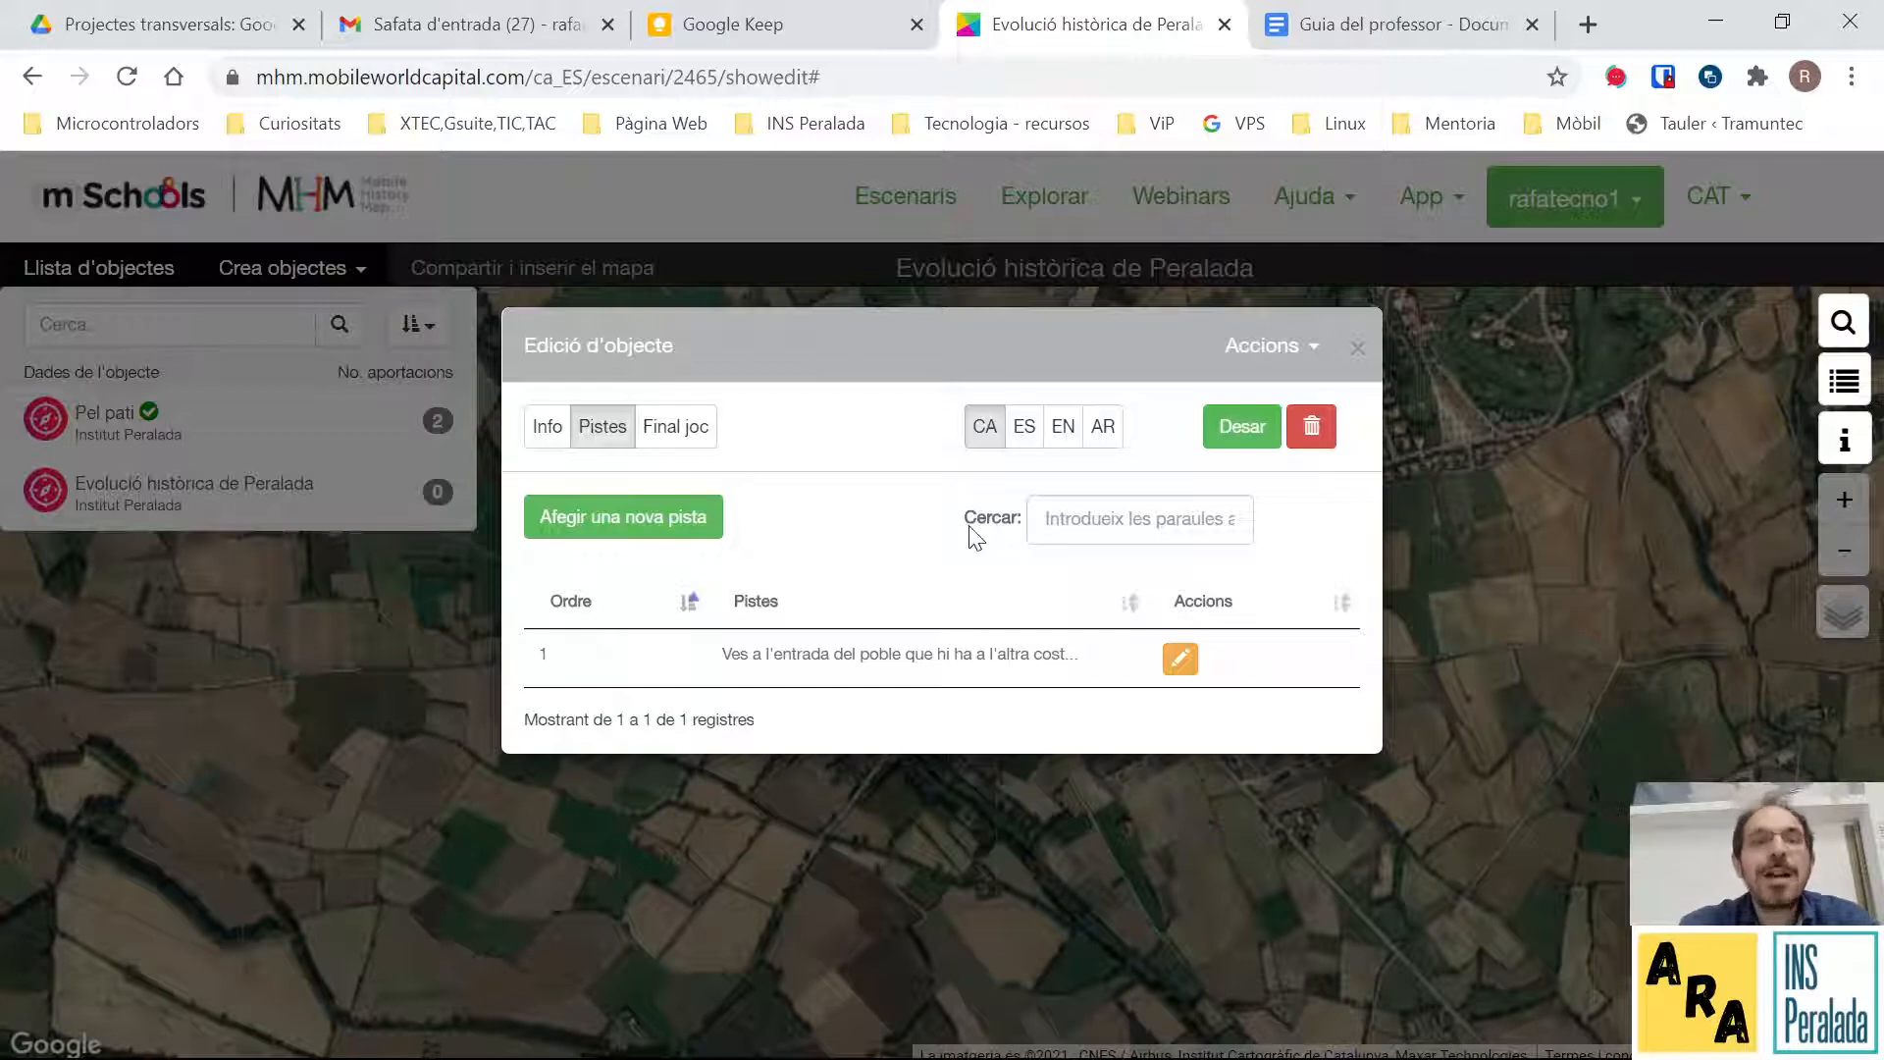
Set the end-of-game text to "Enhorabona, has arribat al punt d'interès número 2.", then save the ending and the game and close it.
click(697, 424)
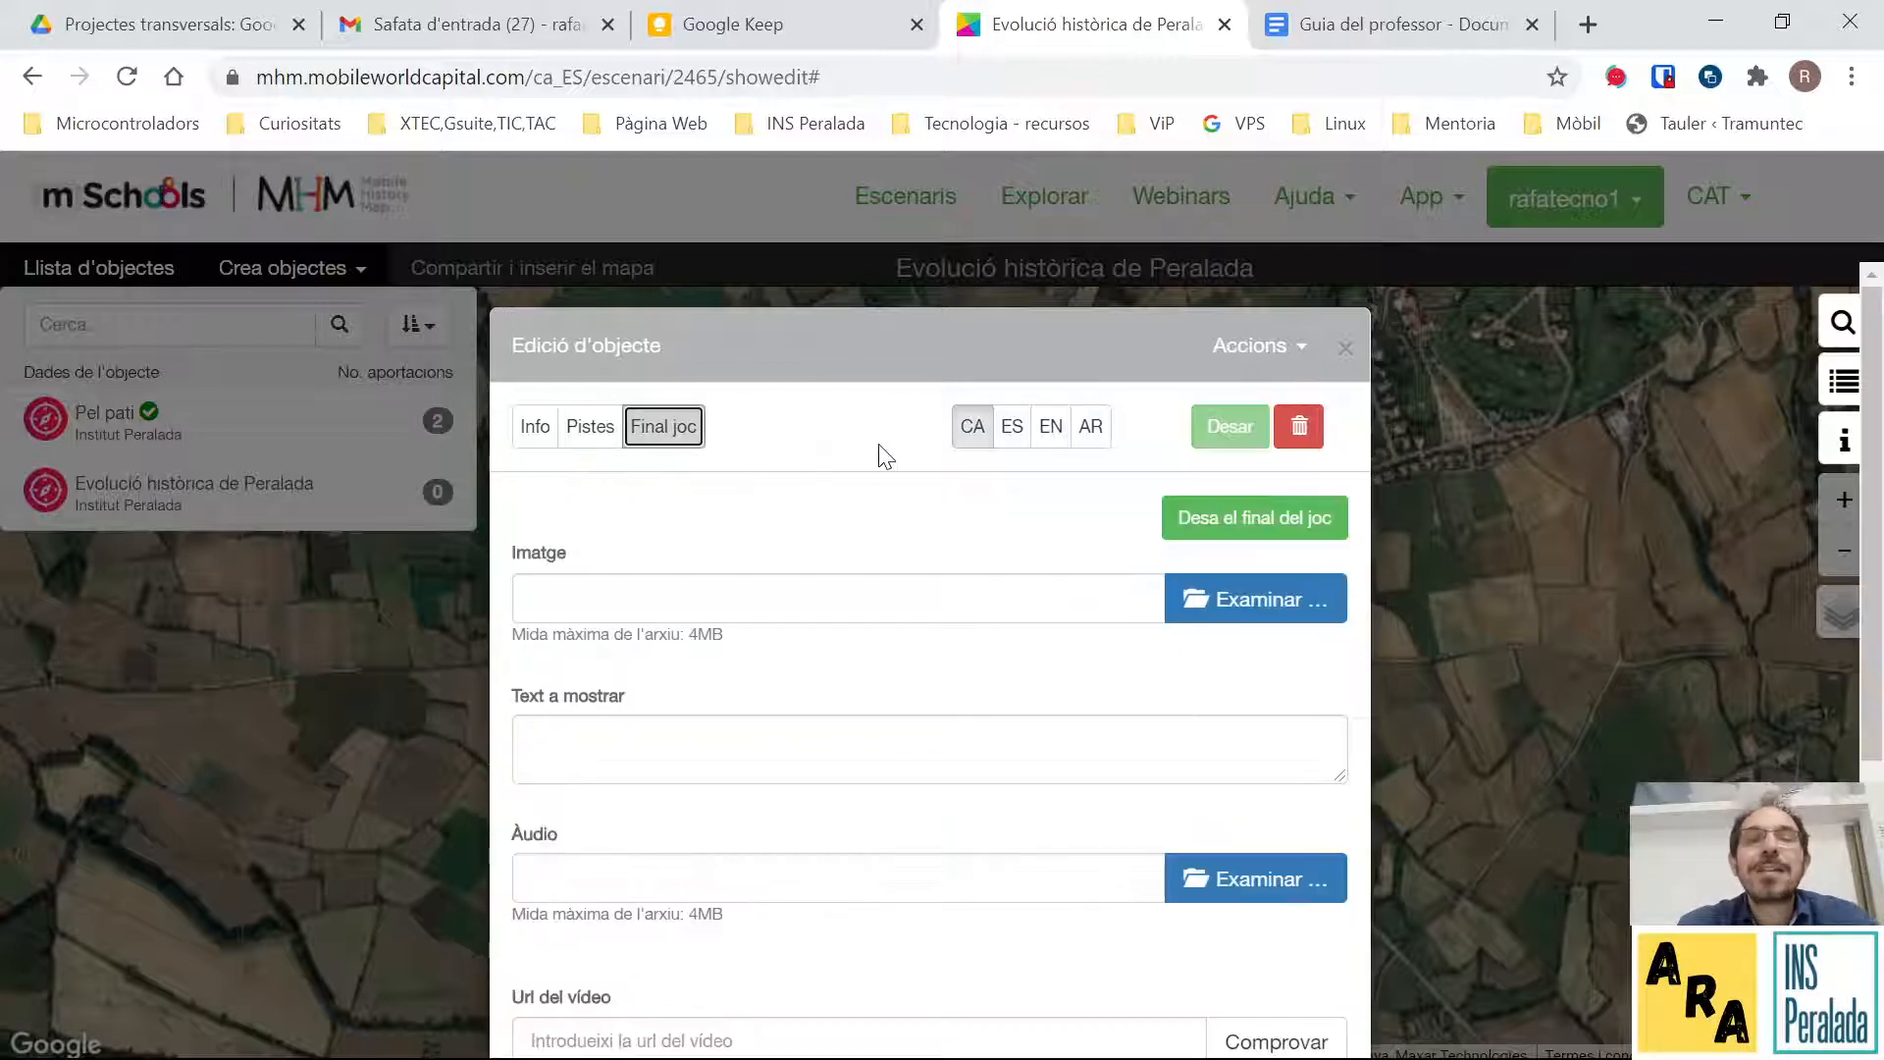
click(624, 740)
text(Enhorabona, has arribat al punt d')
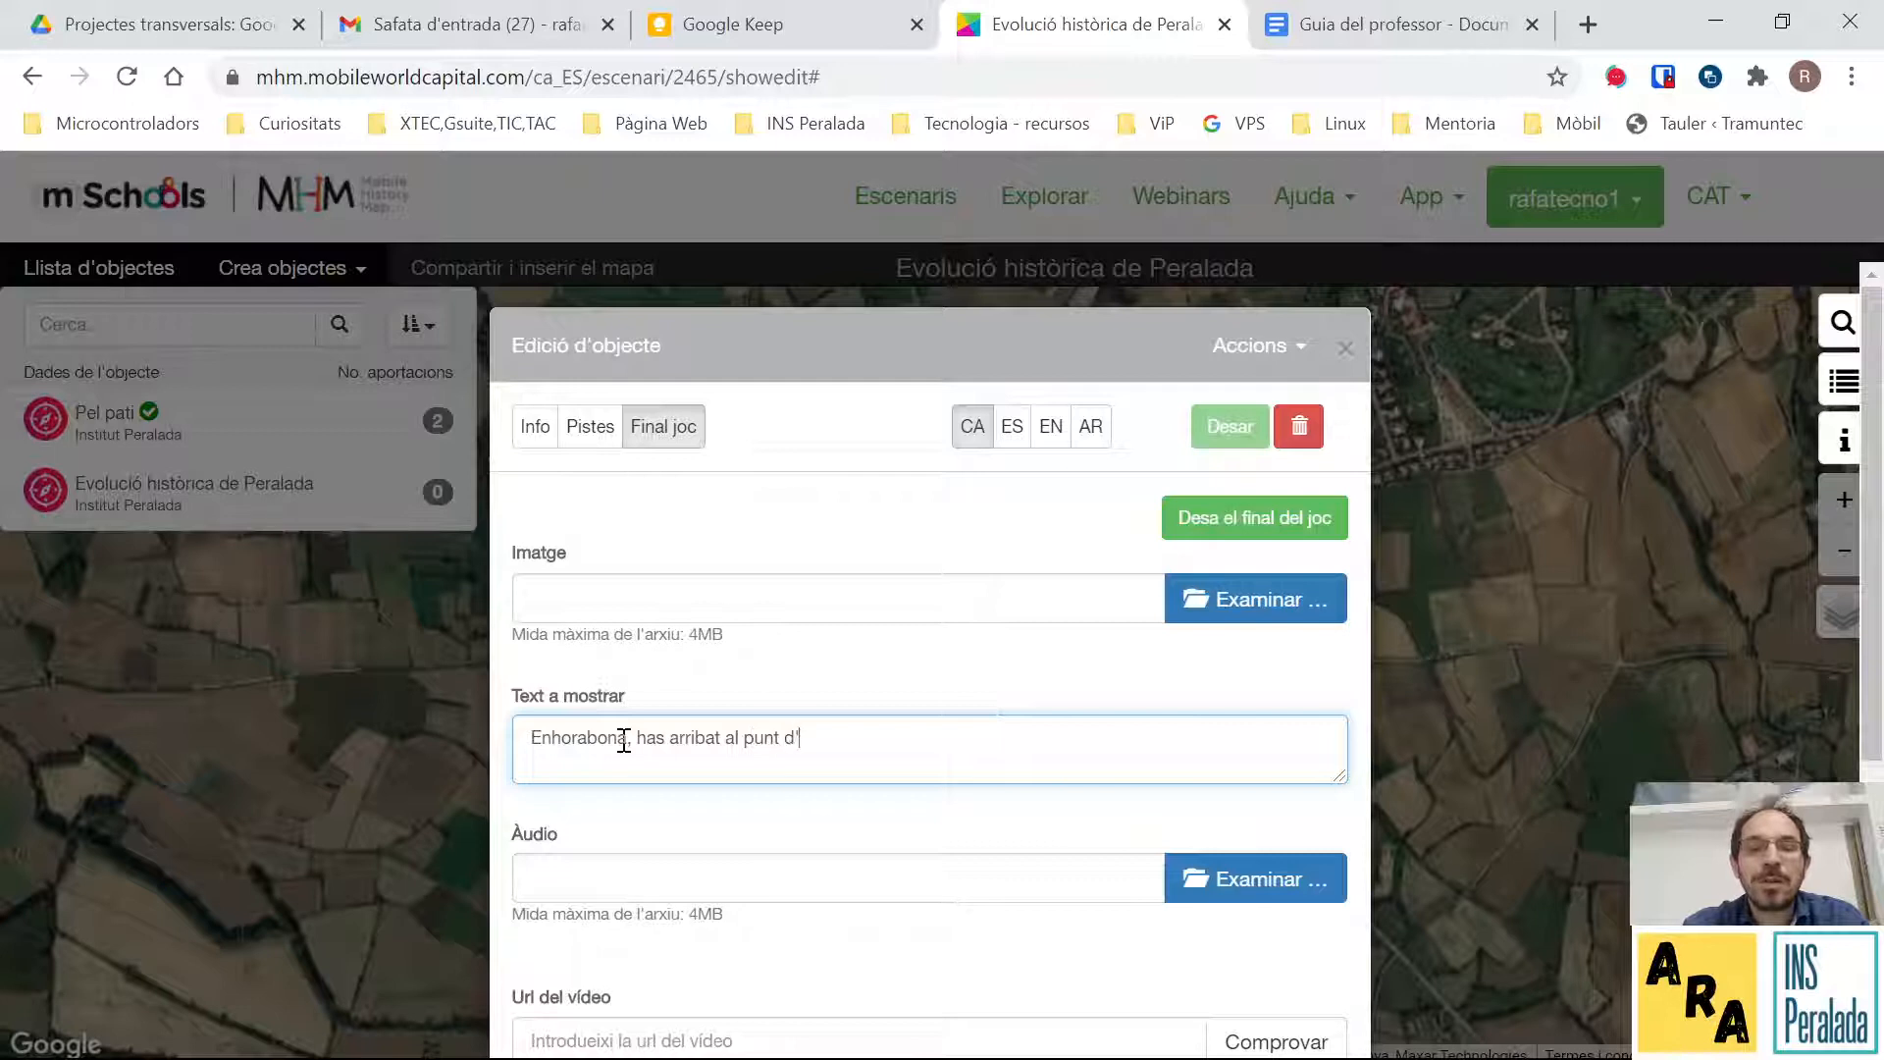
text(interès núm)
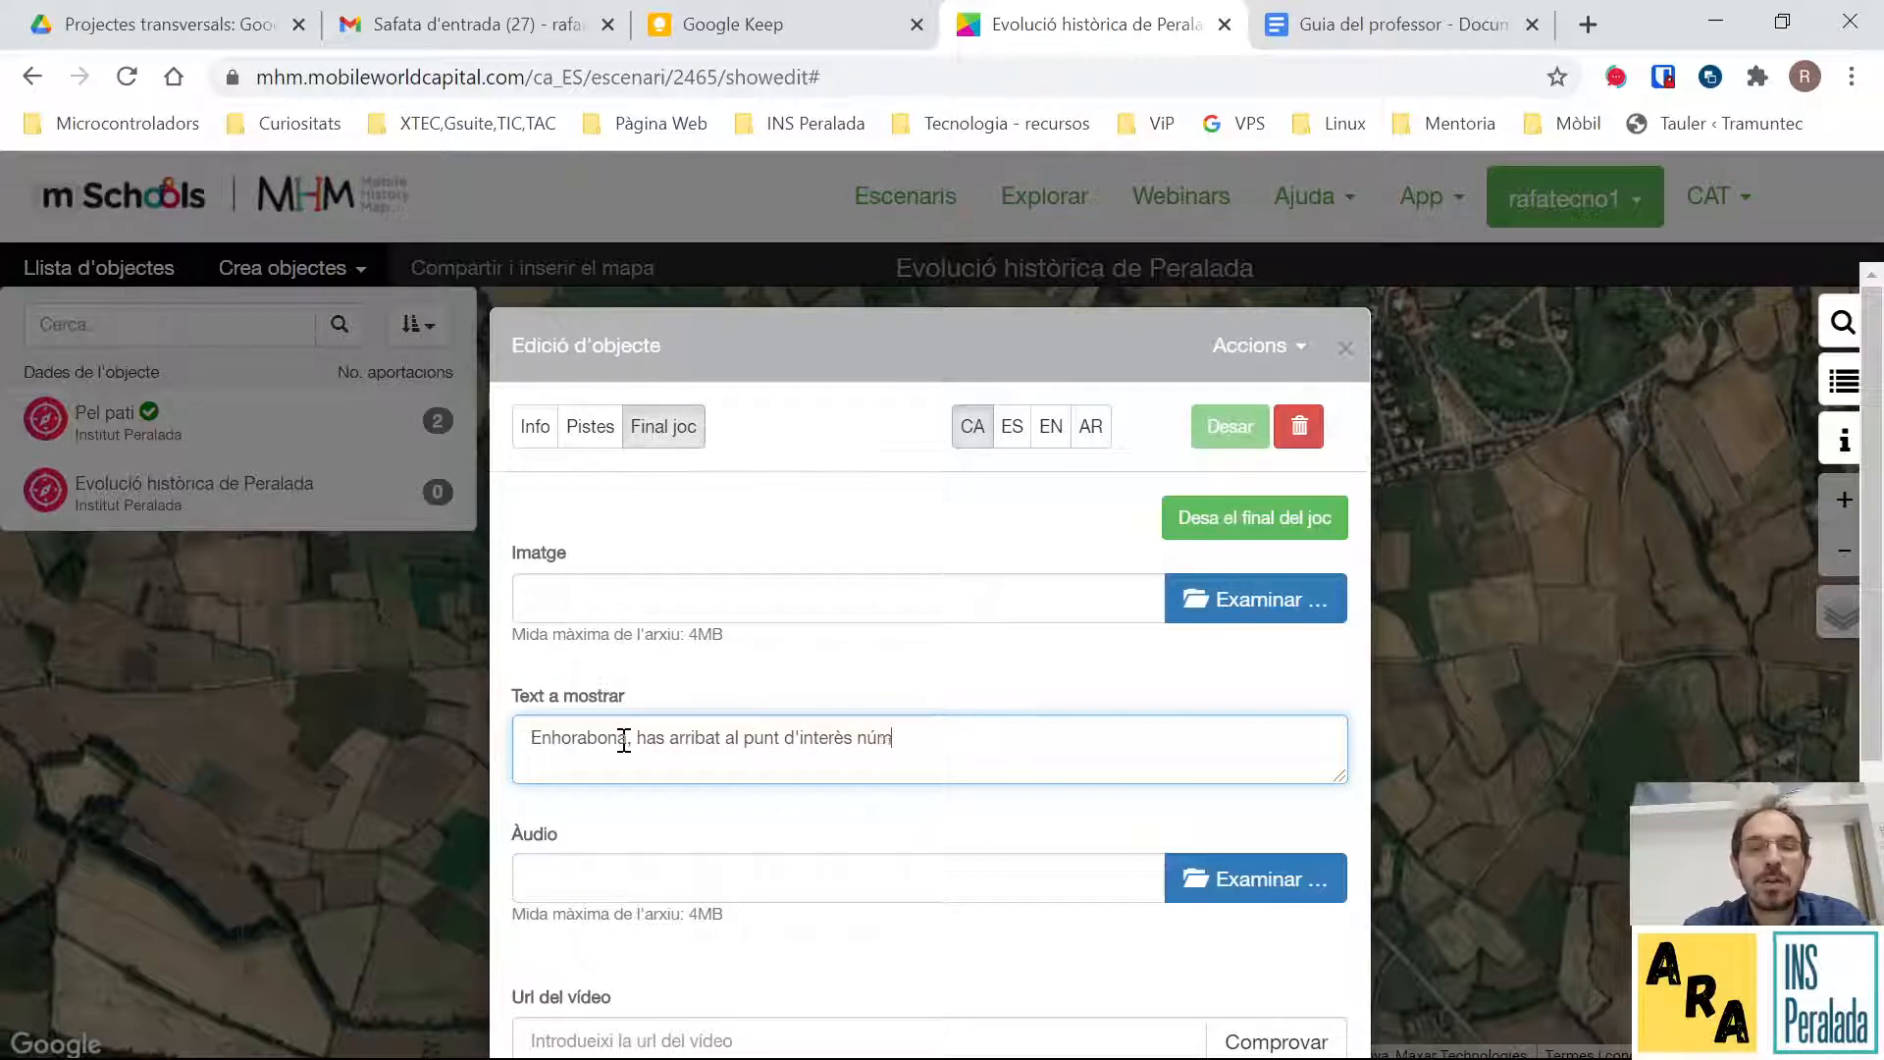
text(ero 2.)
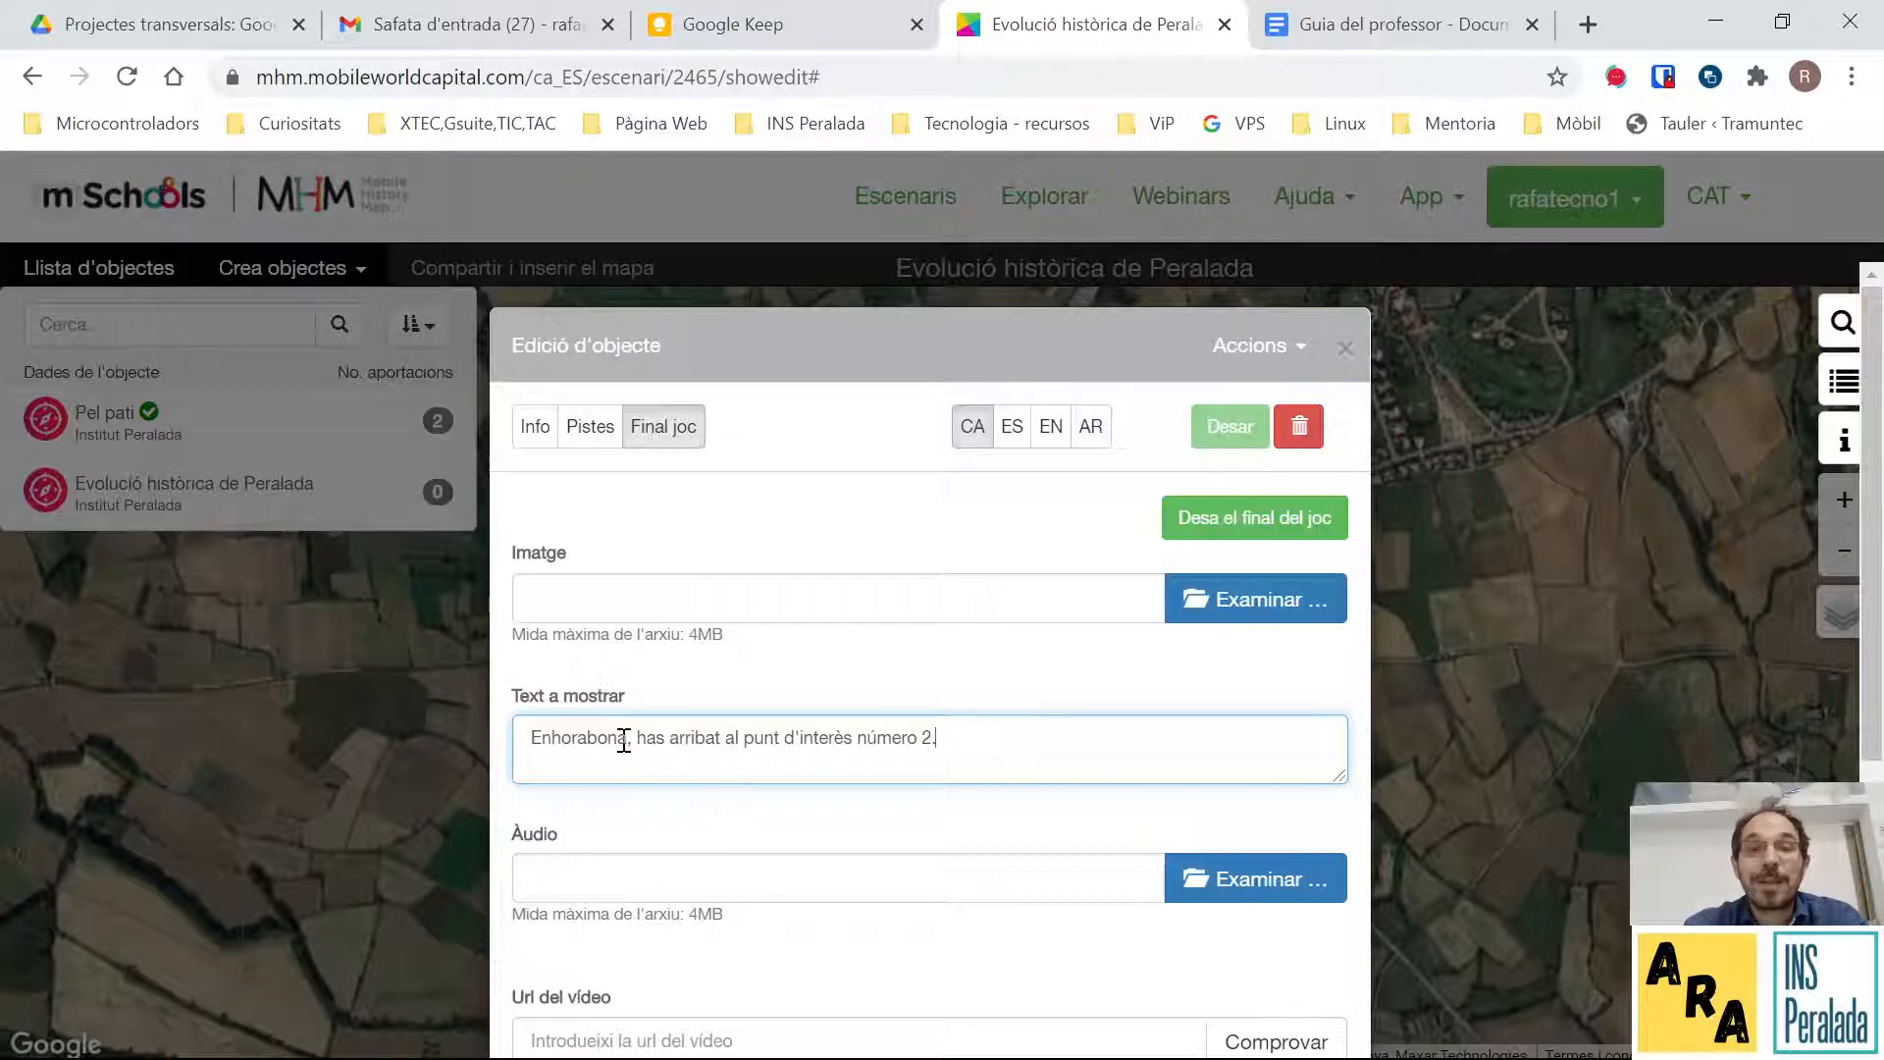
click(1234, 517)
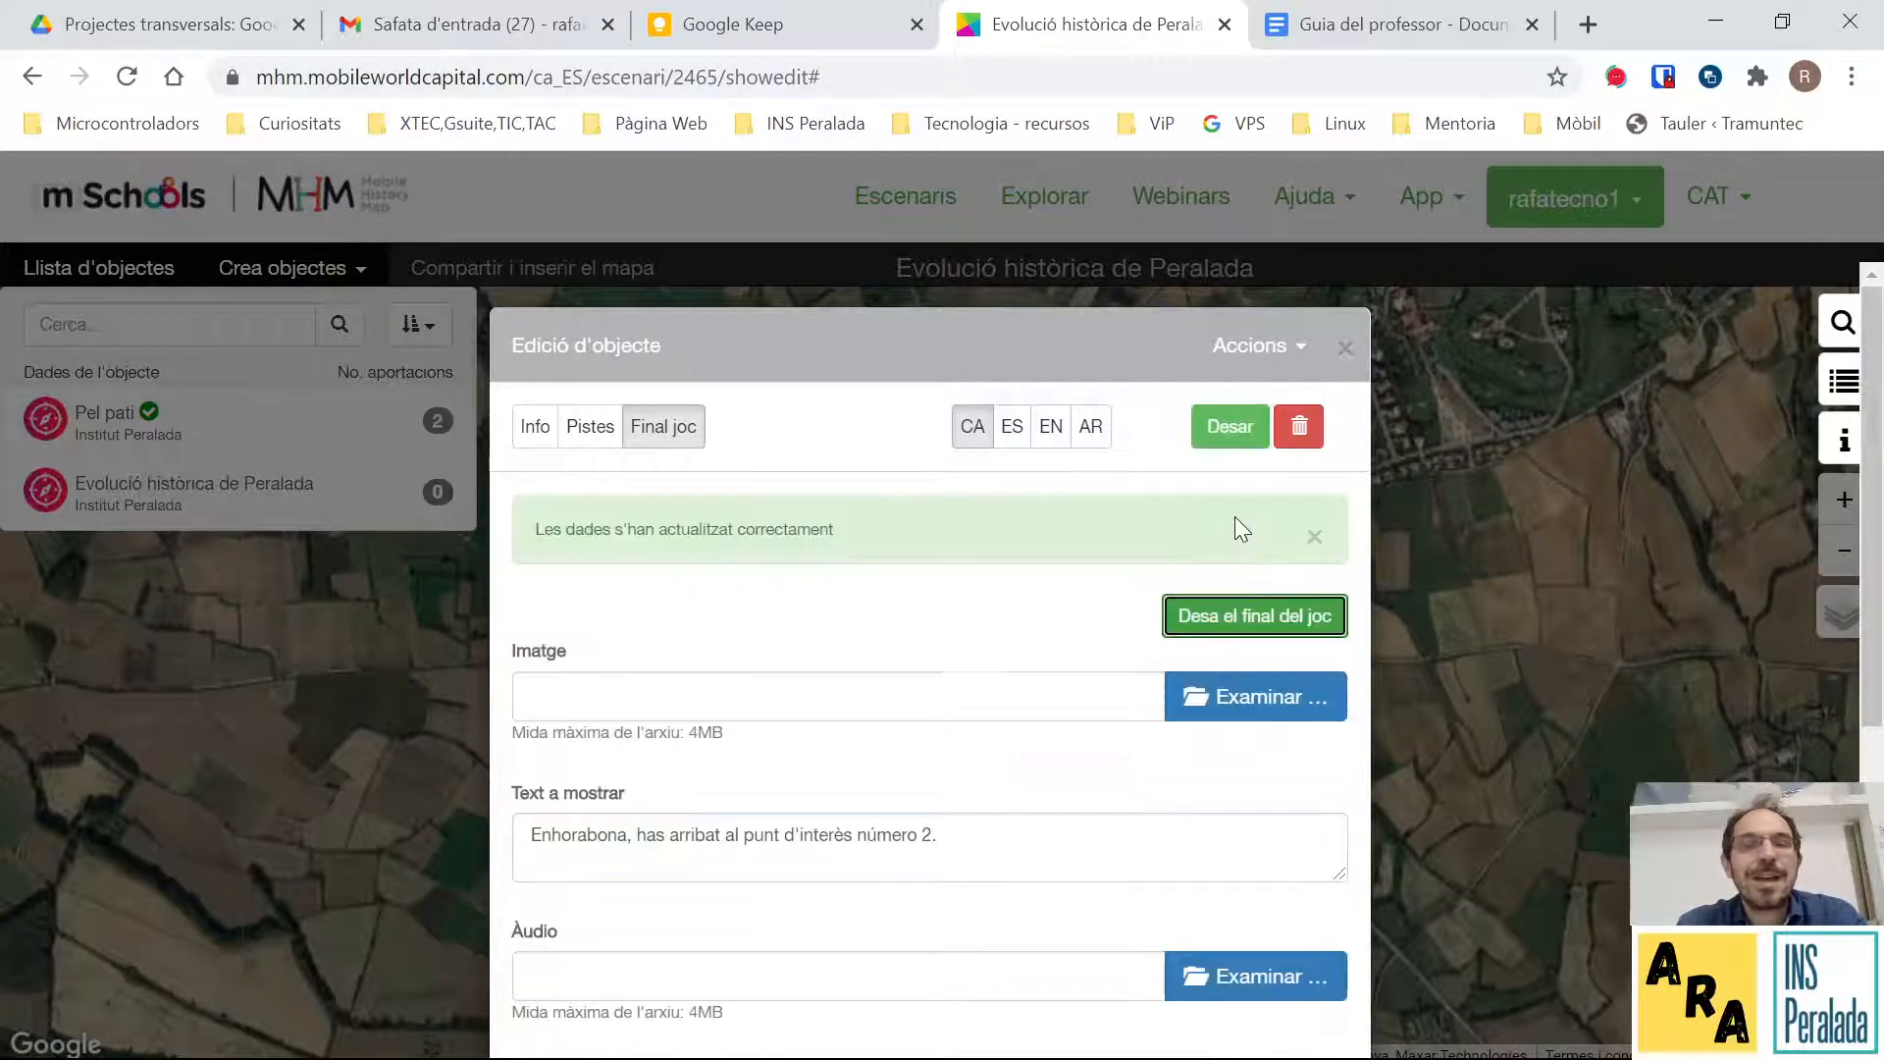
click(1230, 428)
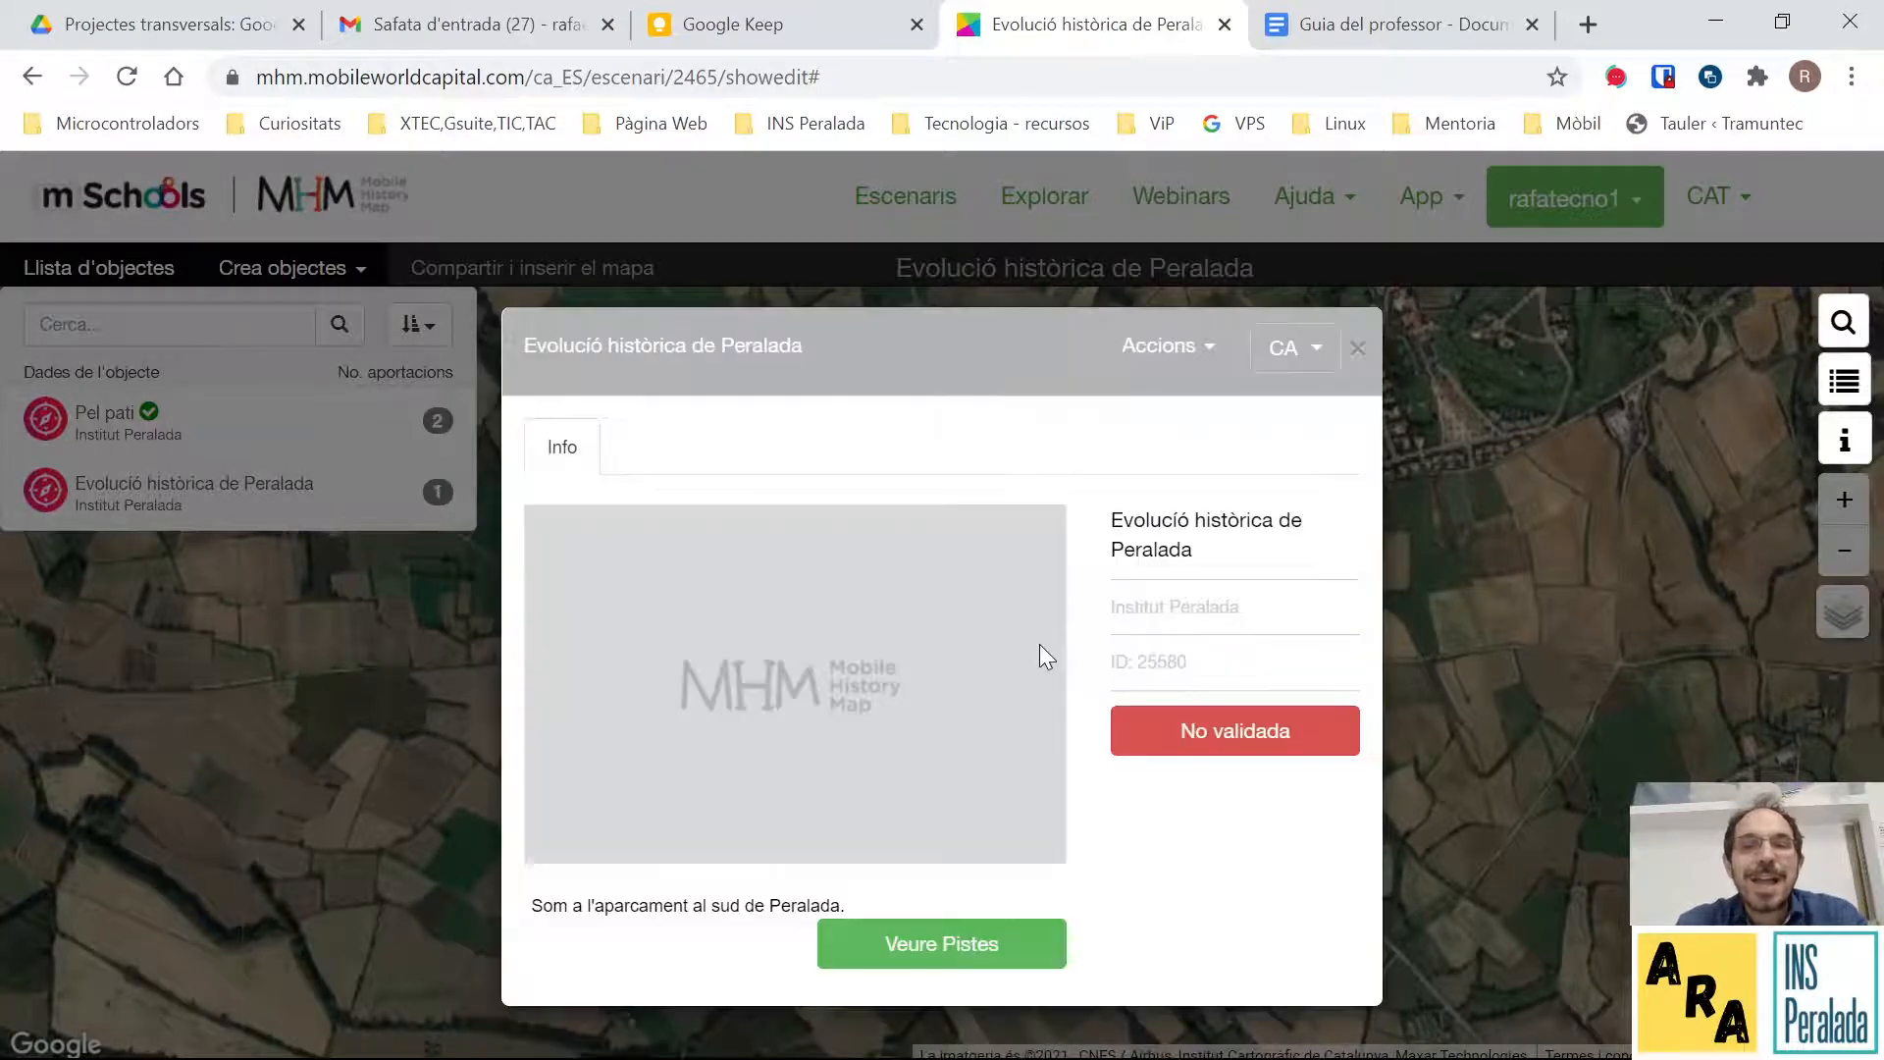
click(1358, 349)
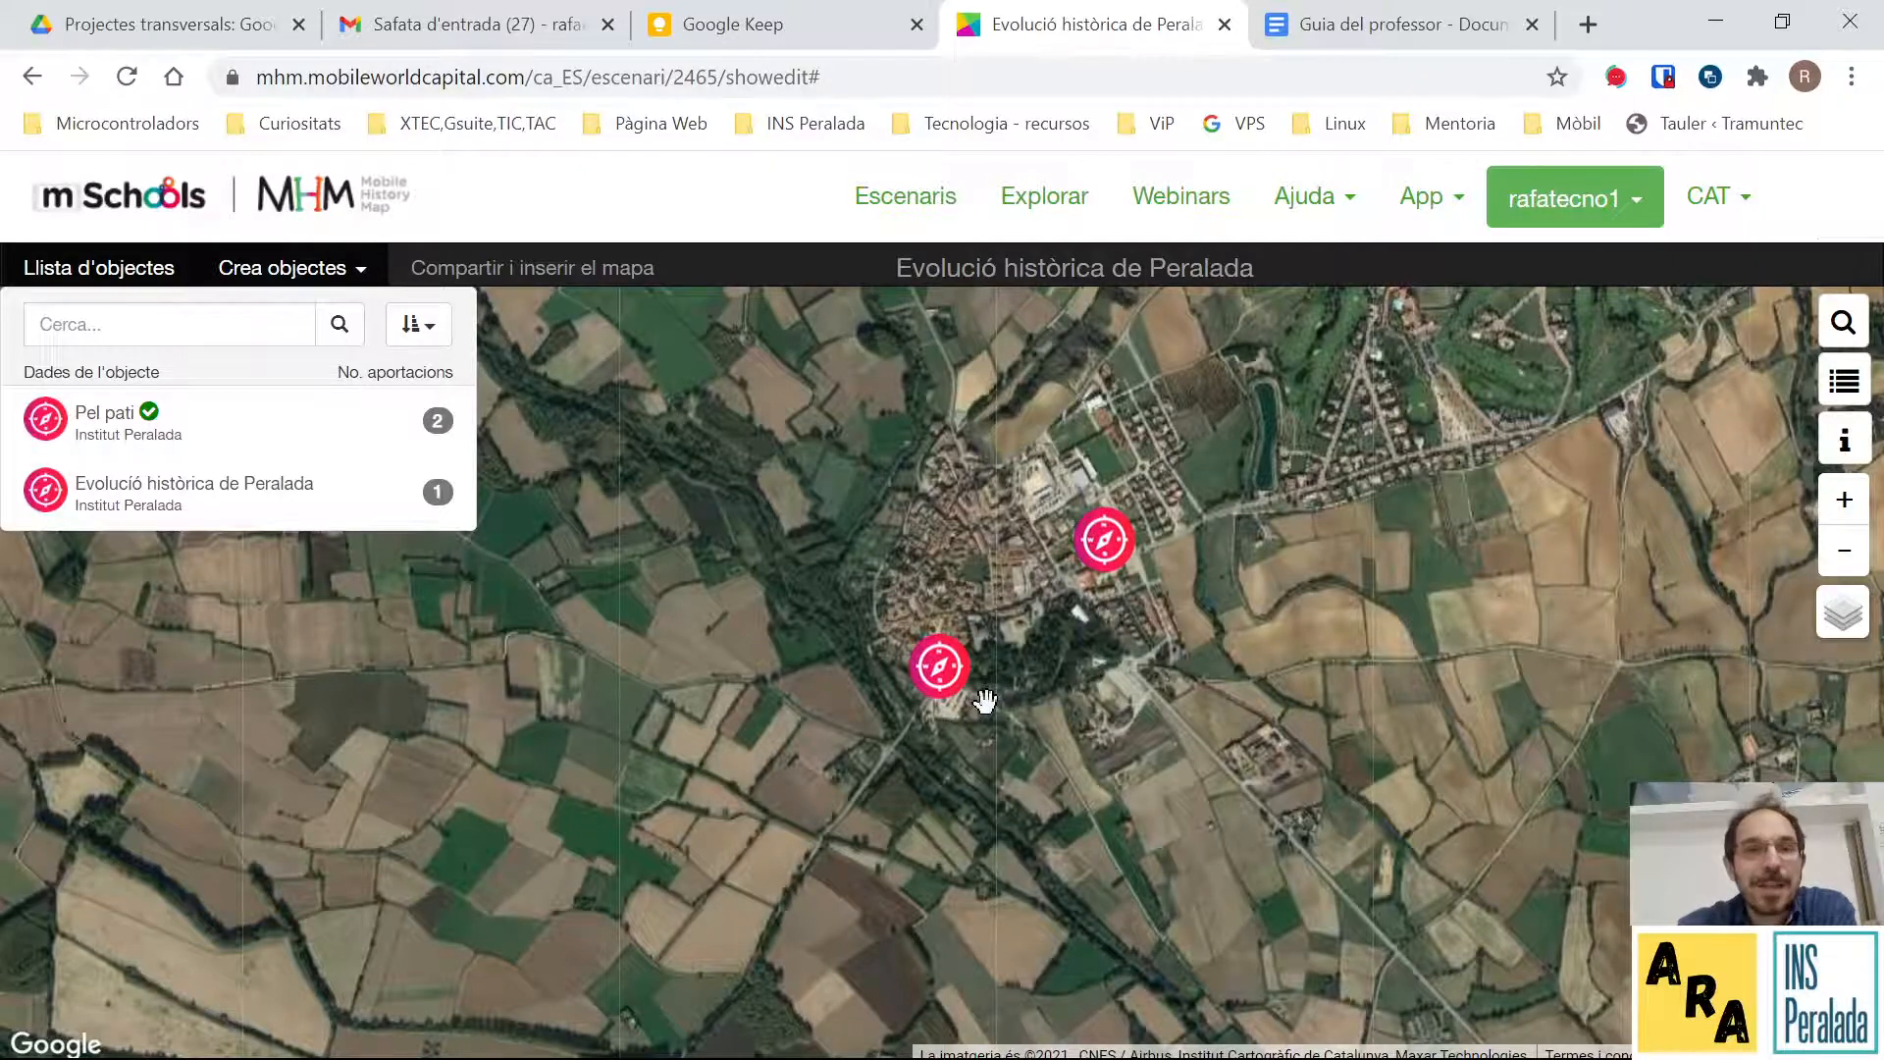
Review the saved game's information and clue from its marker south of the roundabout, and examine the village entrance across it on the map.
scroll(966, 698, up, 2)
drag(975, 677, 1043, 648)
scroll(1043, 648, up, 2)
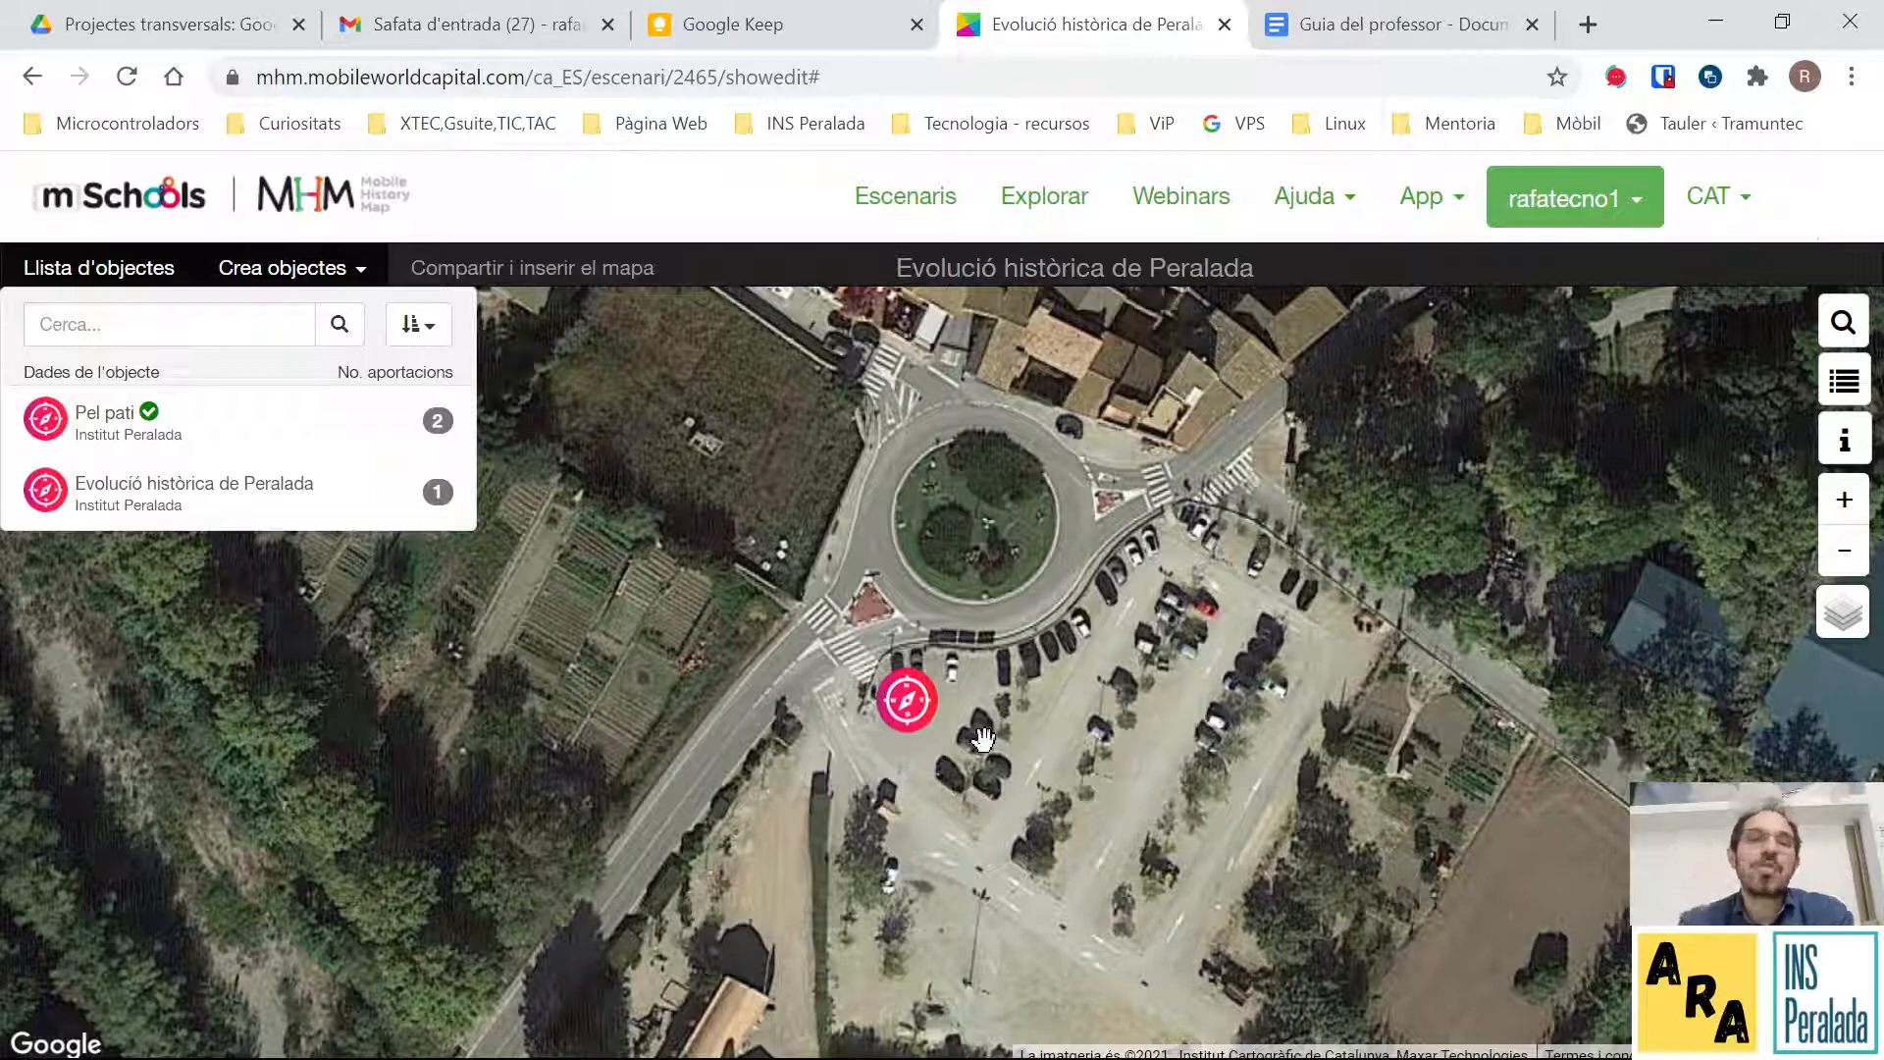
click(922, 695)
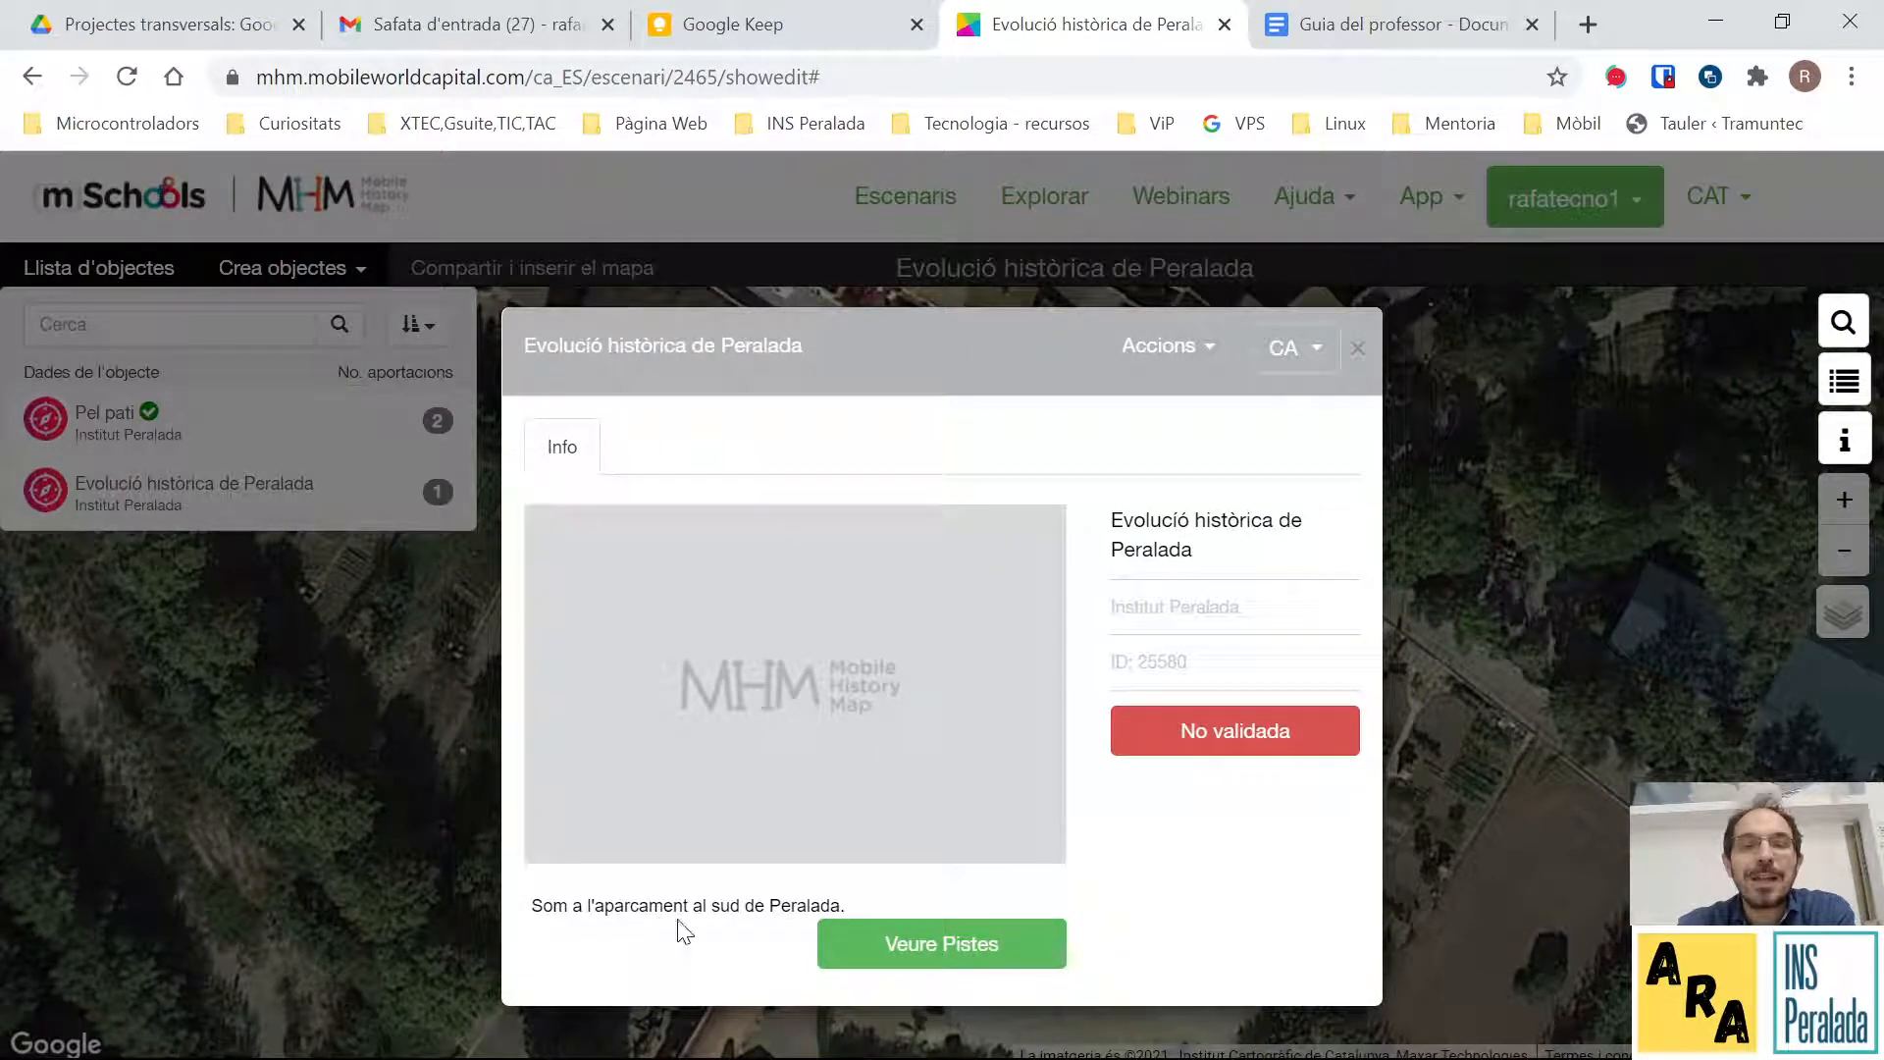
click(868, 964)
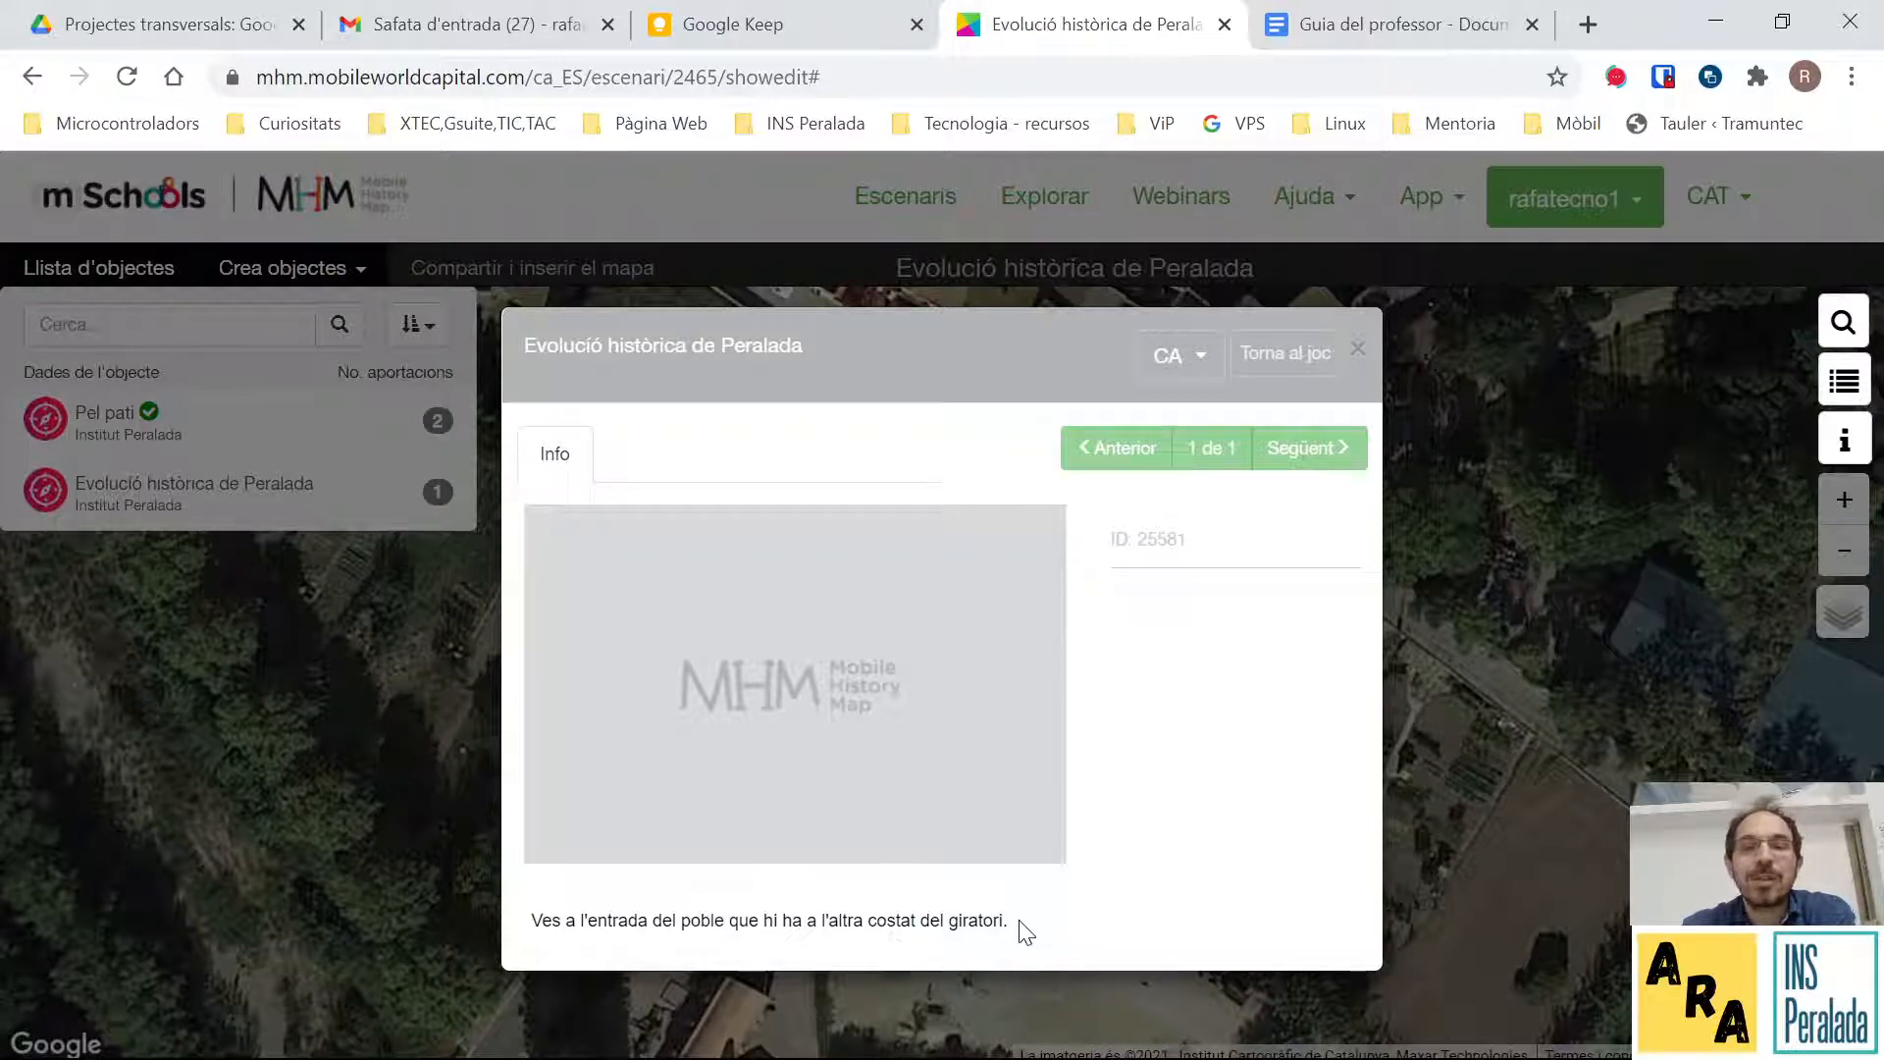
click(1357, 352)
drag(987, 400, 966, 480)
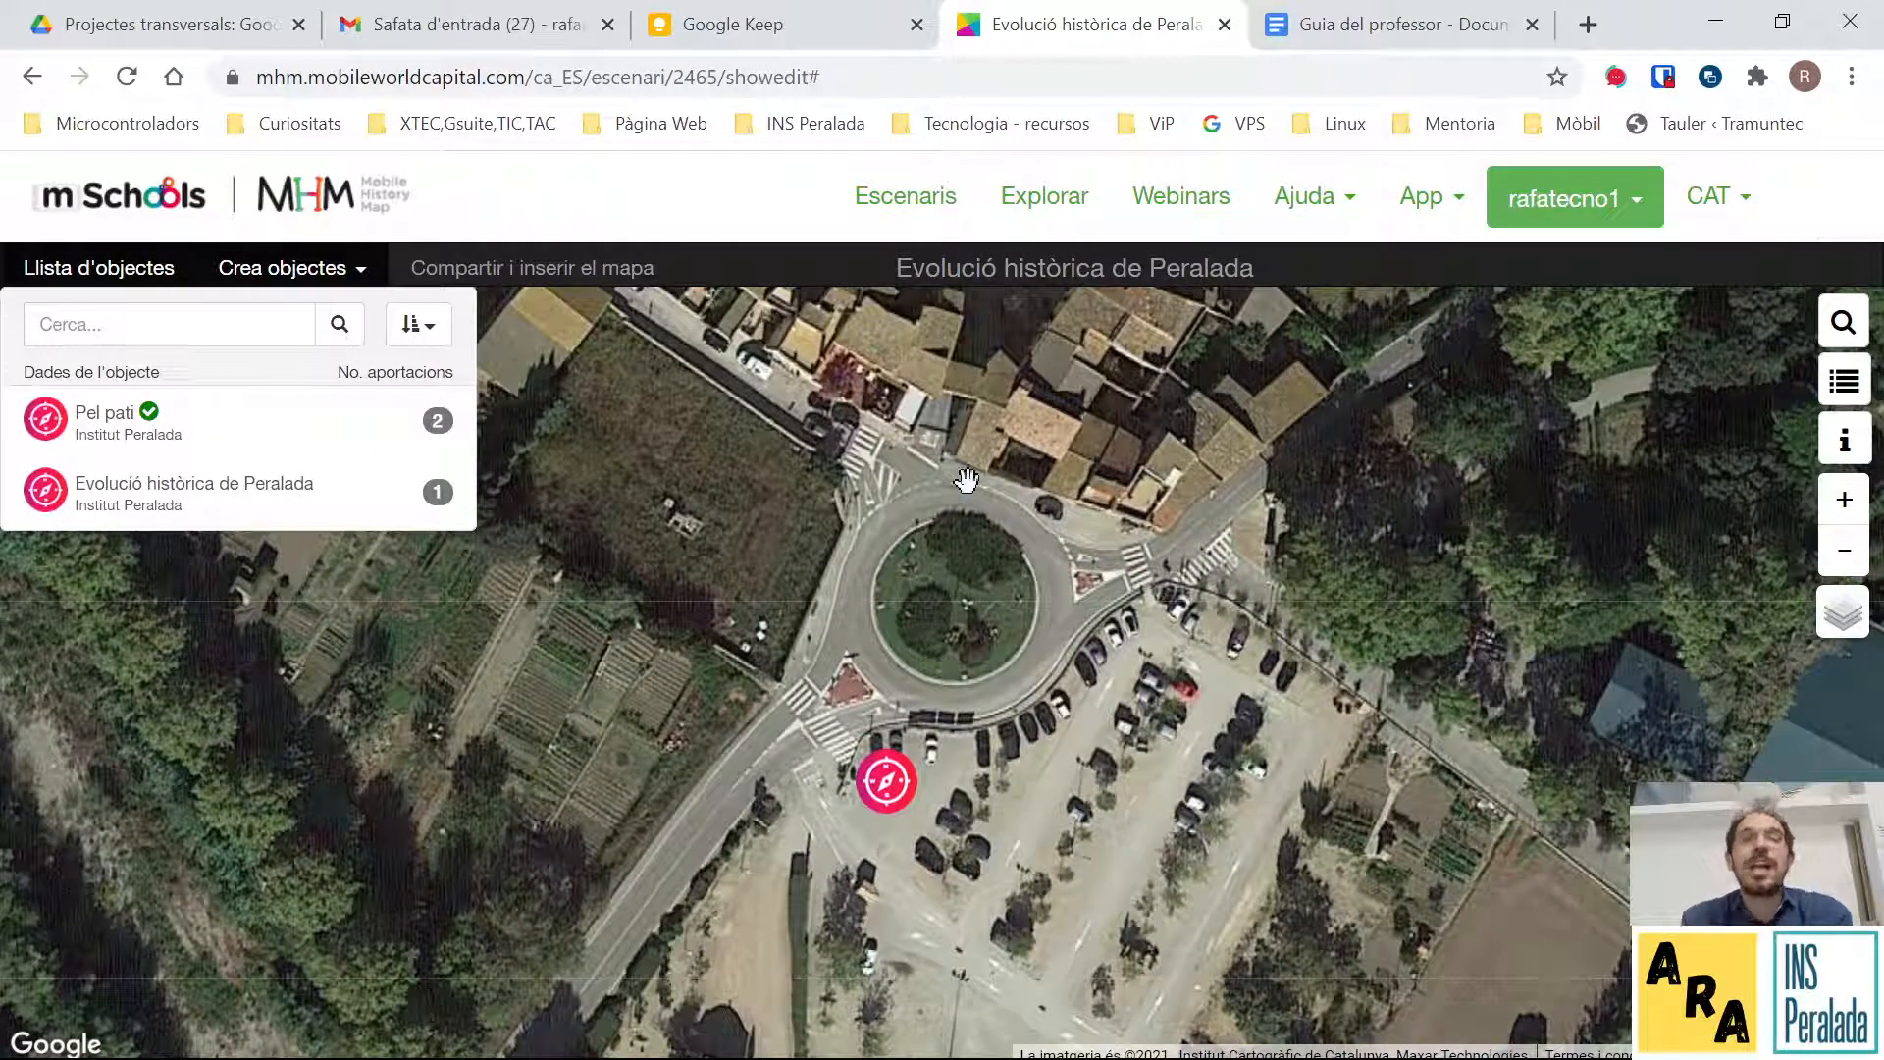
drag(967, 481, 959, 530)
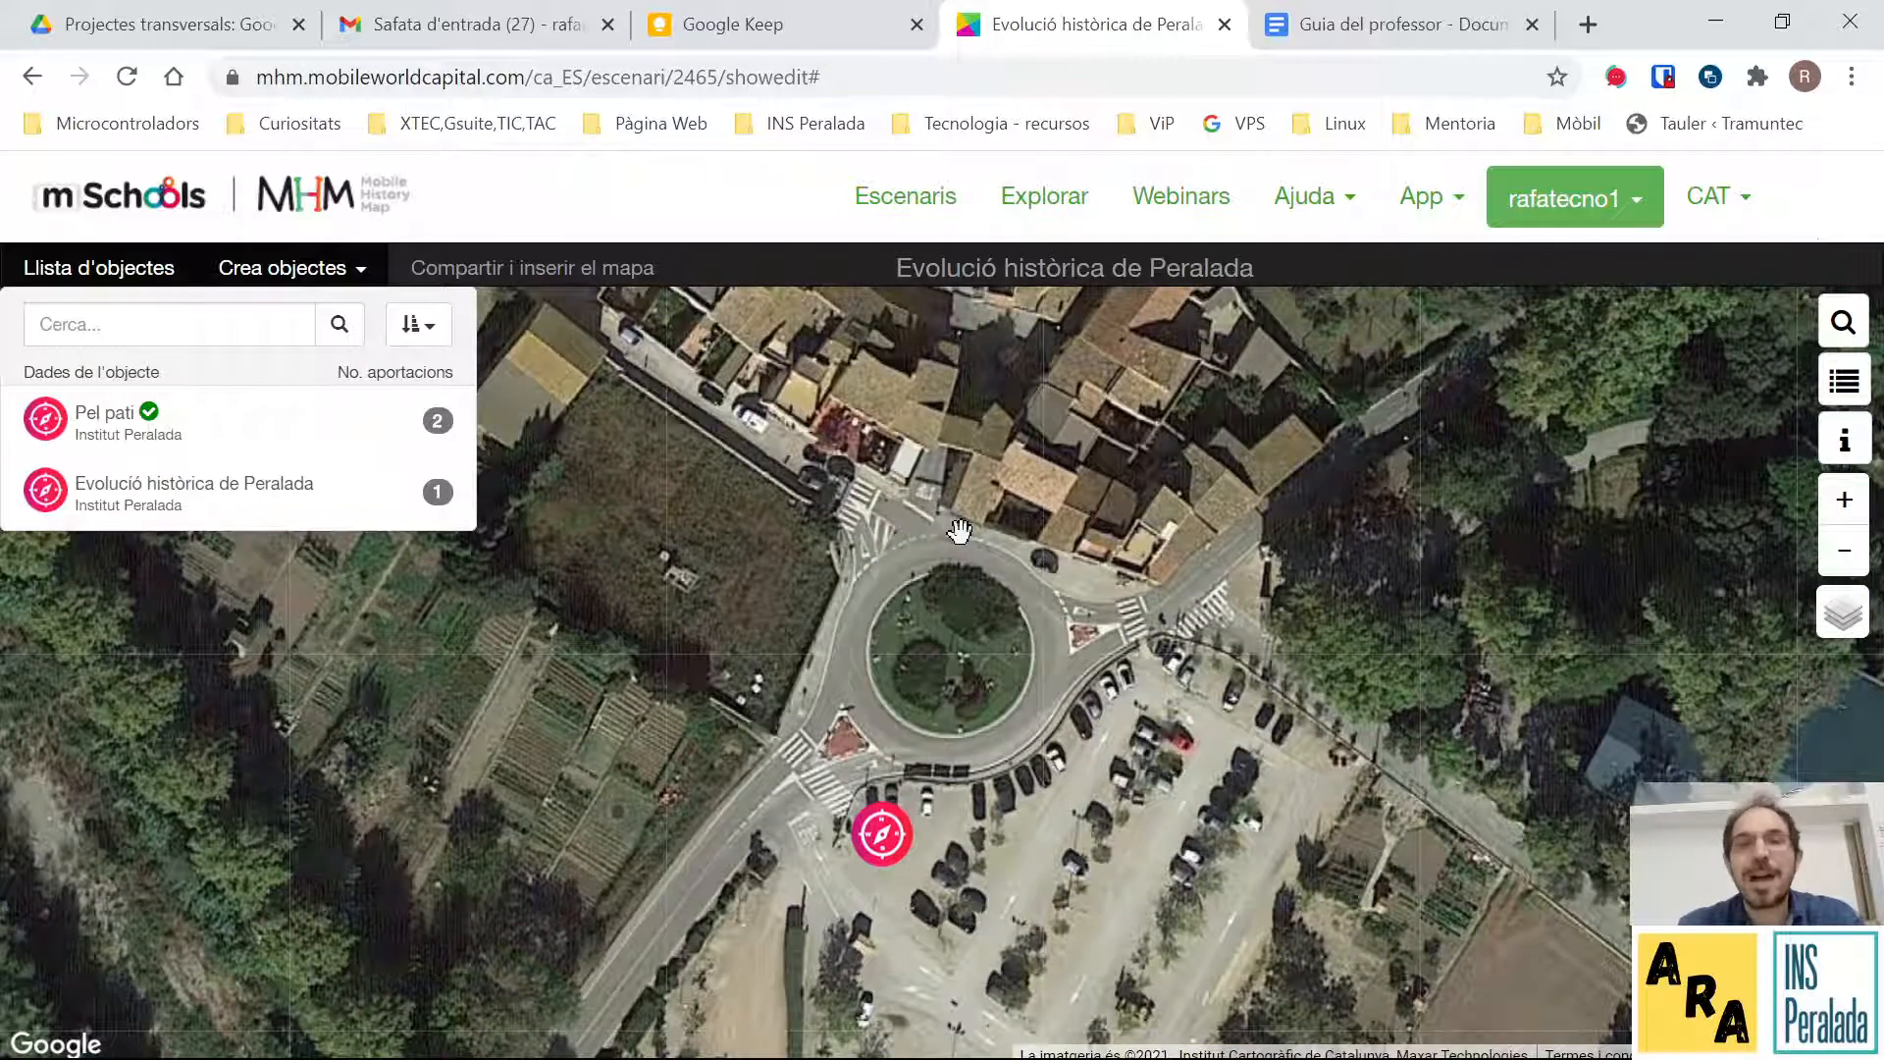